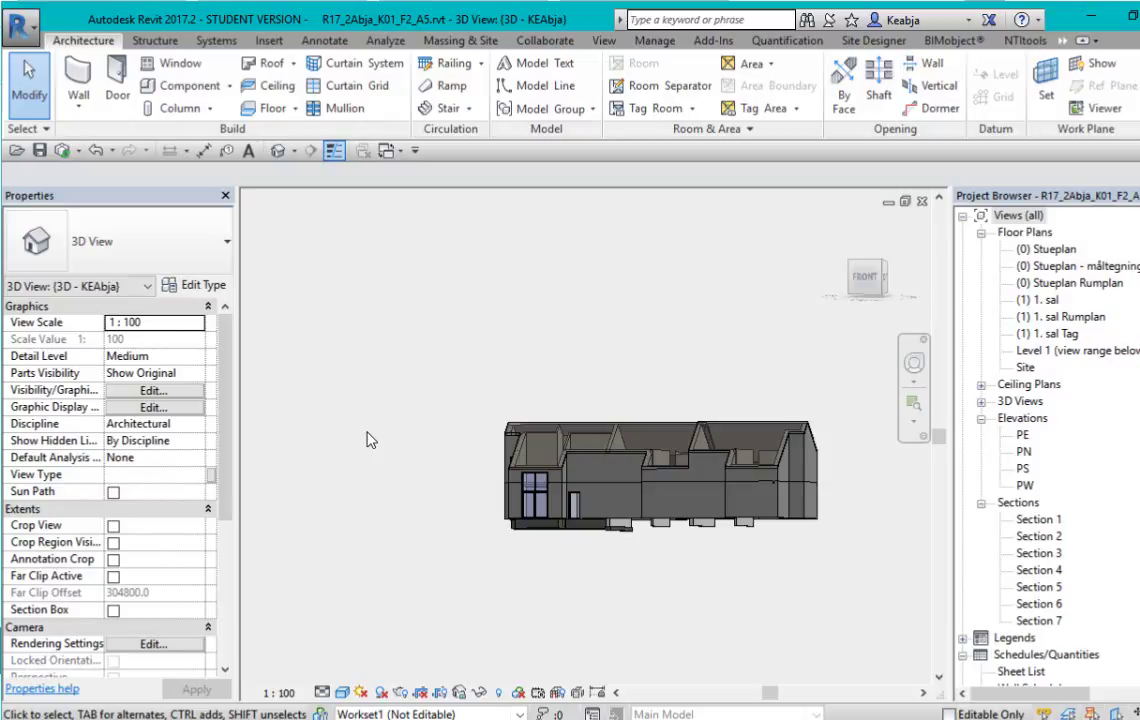
Start opening a project and browse to the Revit DanEDU Example folder inside Documents.
click(655, 40)
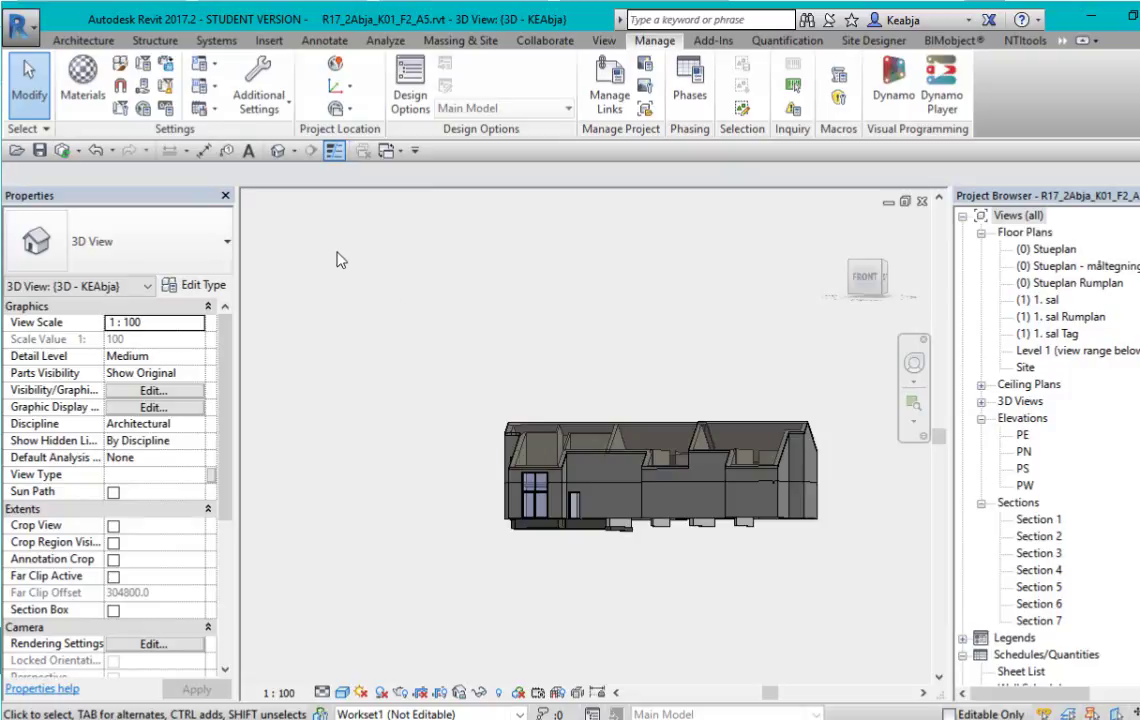
click(38, 35)
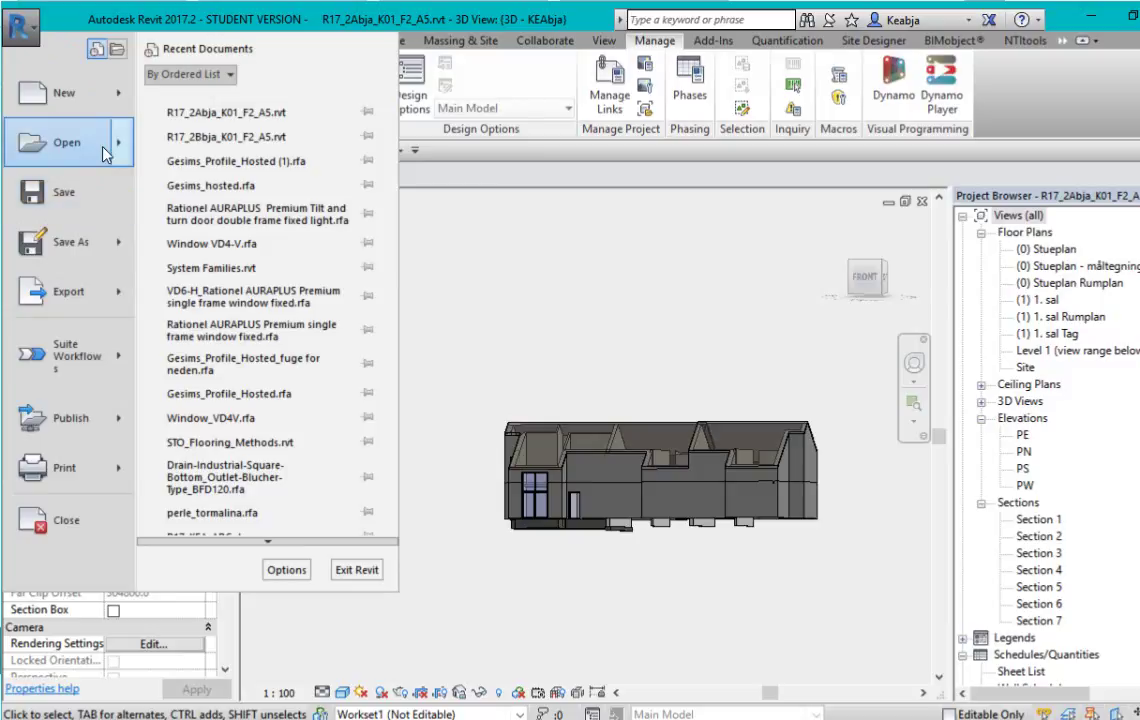
mouse_move(91, 130)
click(247, 117)
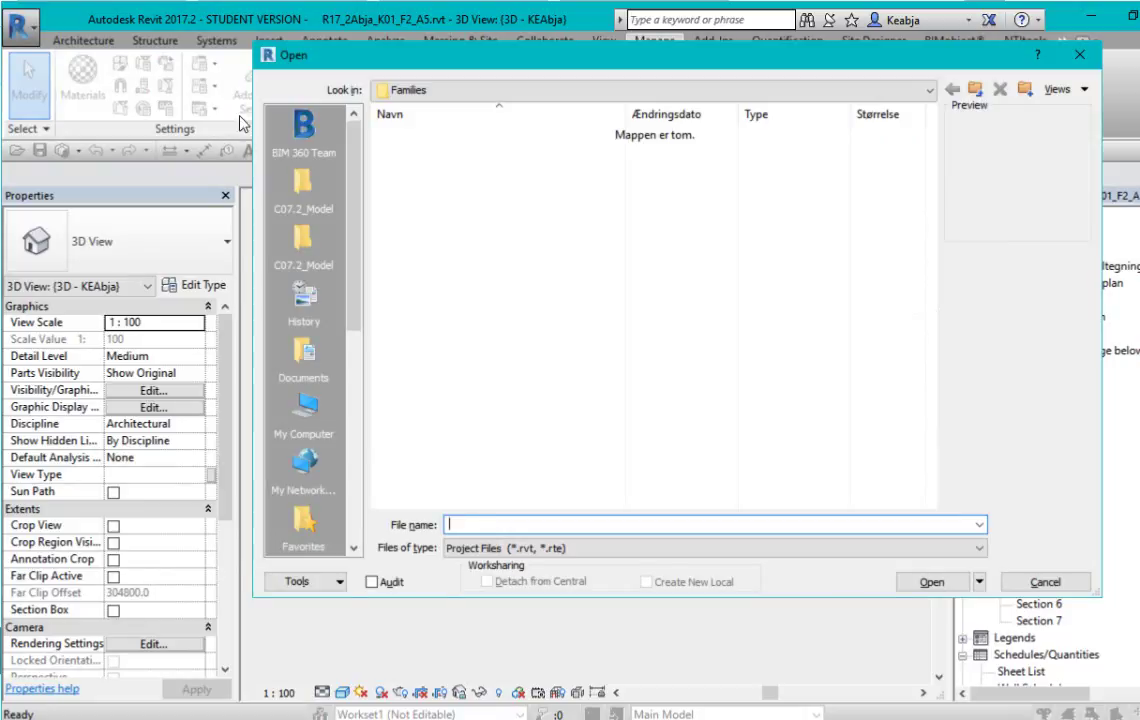
click(308, 364)
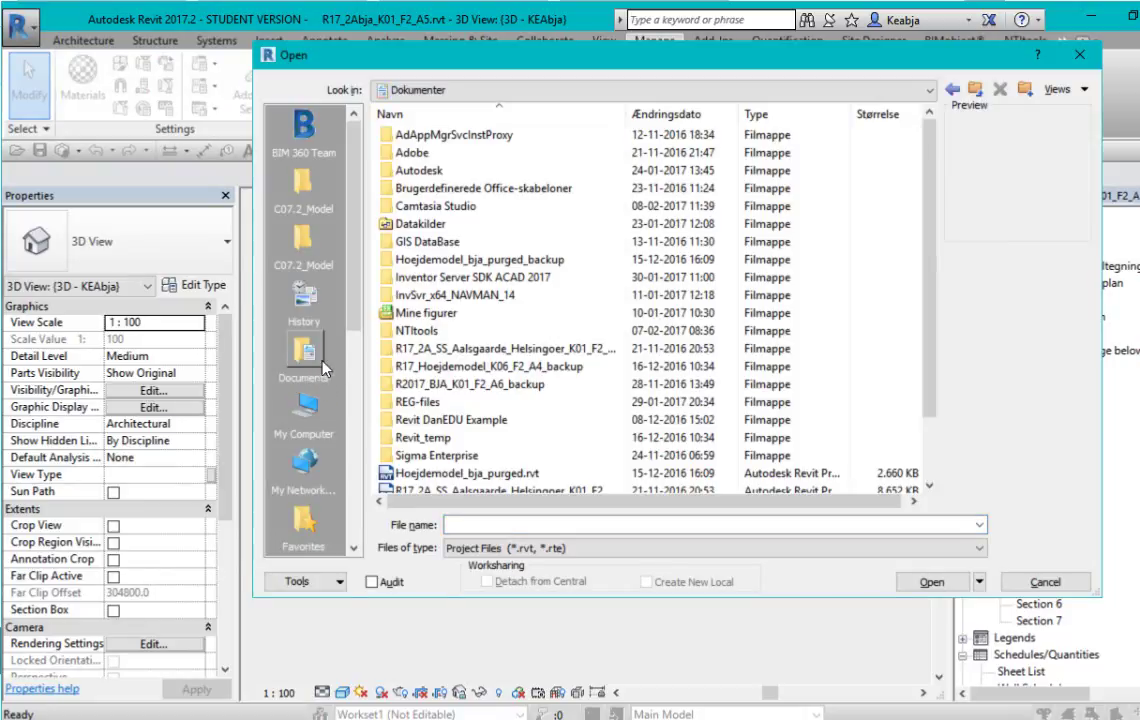
click(431, 424)
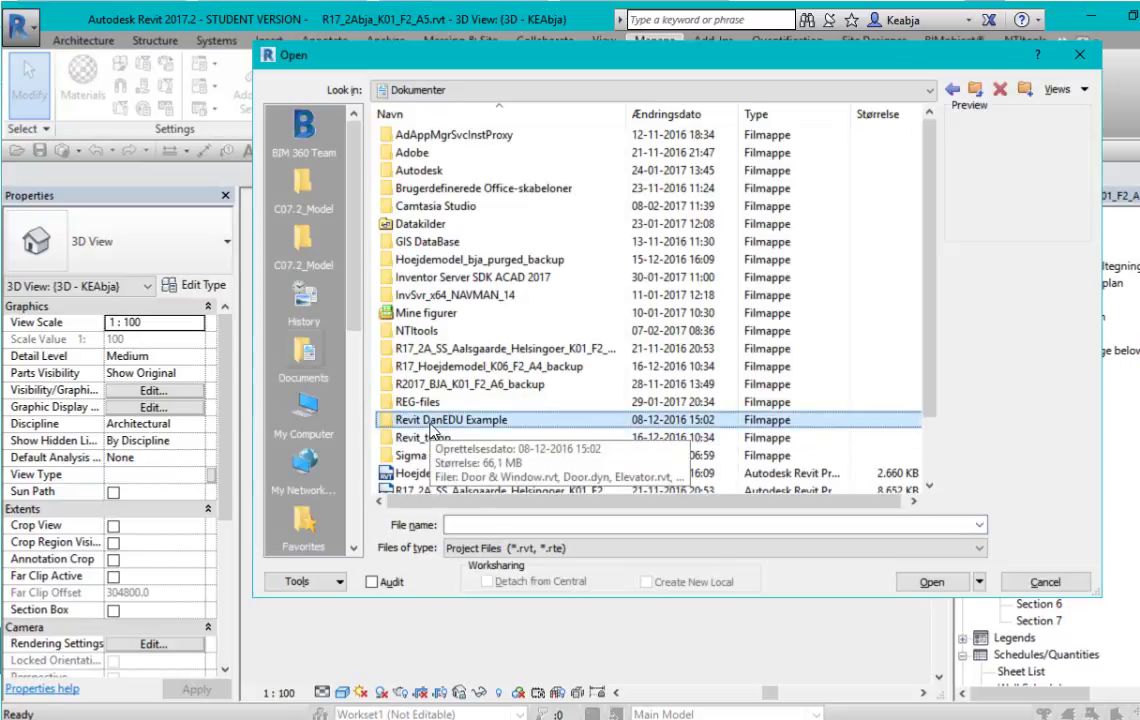
double_click(431, 424)
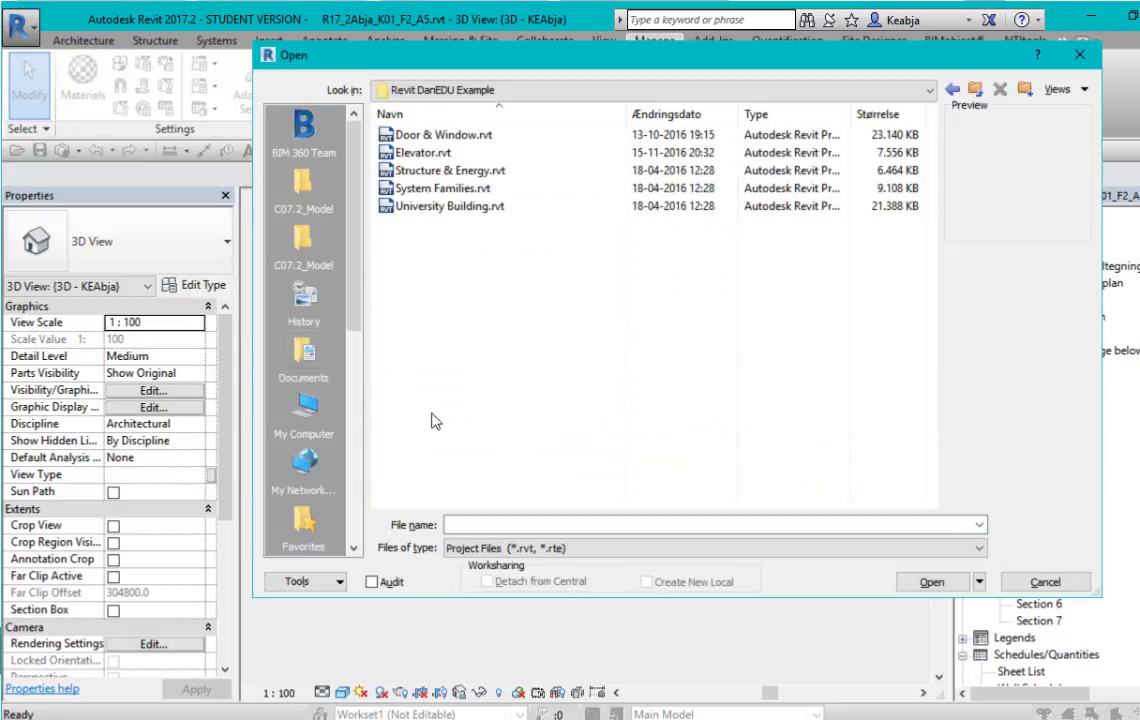
Preview the example projects in the folder, from Door & Window.rvt to University Building.rvt, and open System Families.rvt.
click(431, 145)
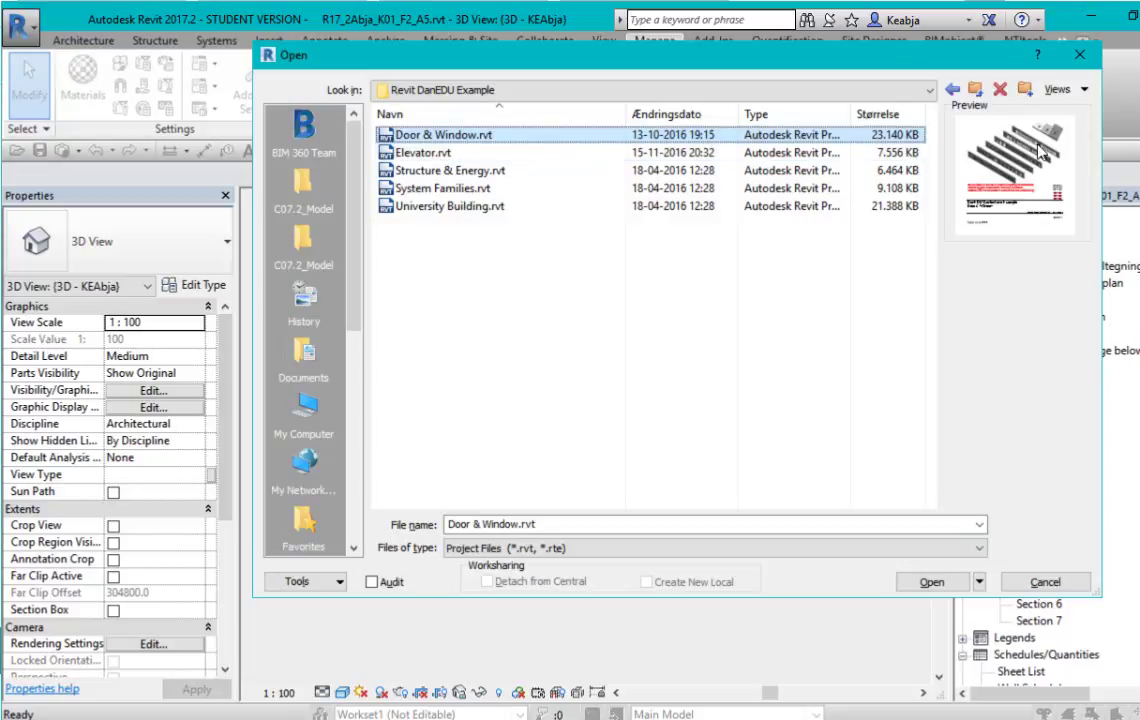
click(457, 155)
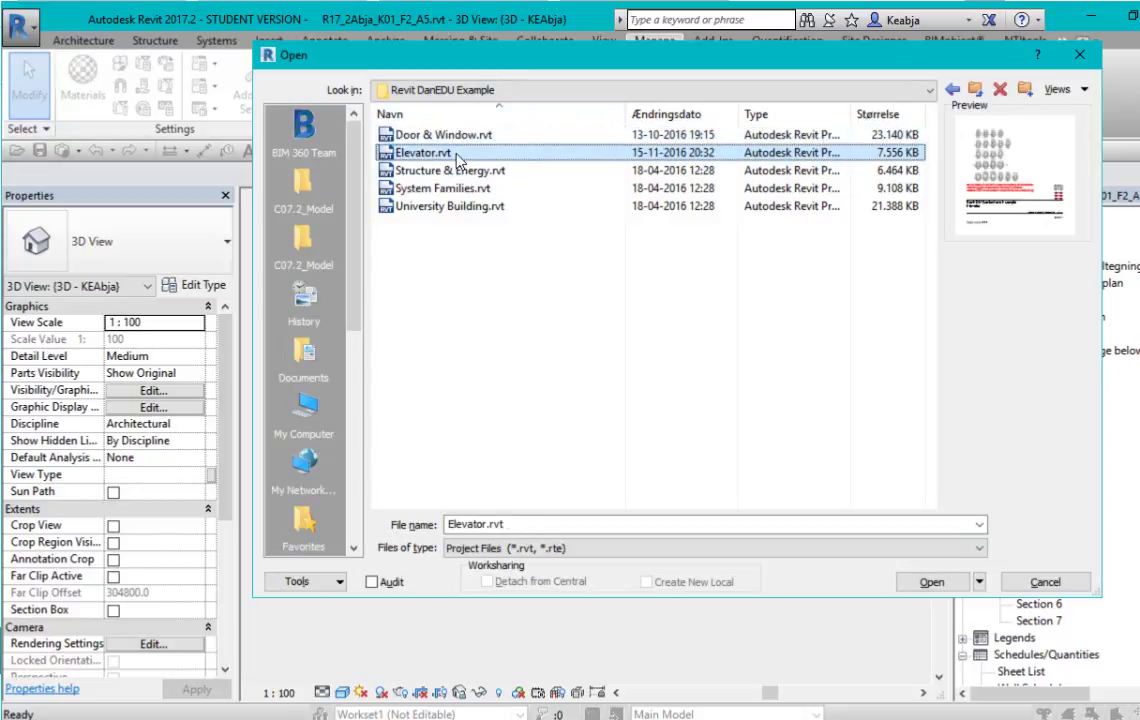
click(458, 174)
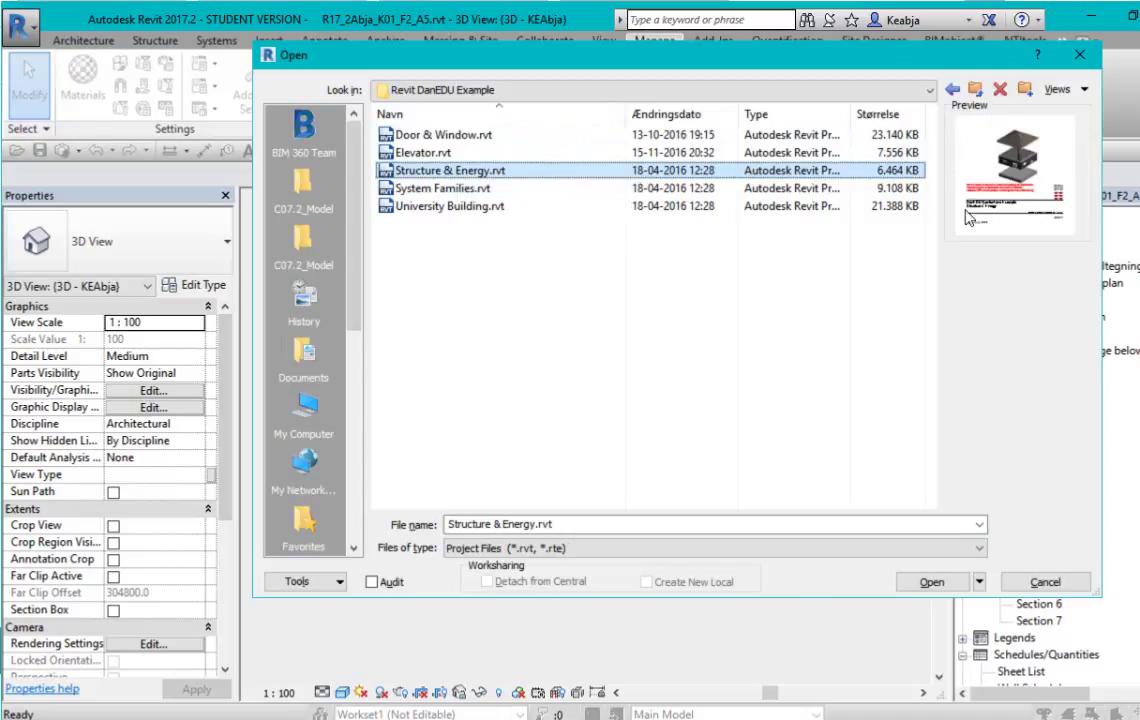
click(428, 190)
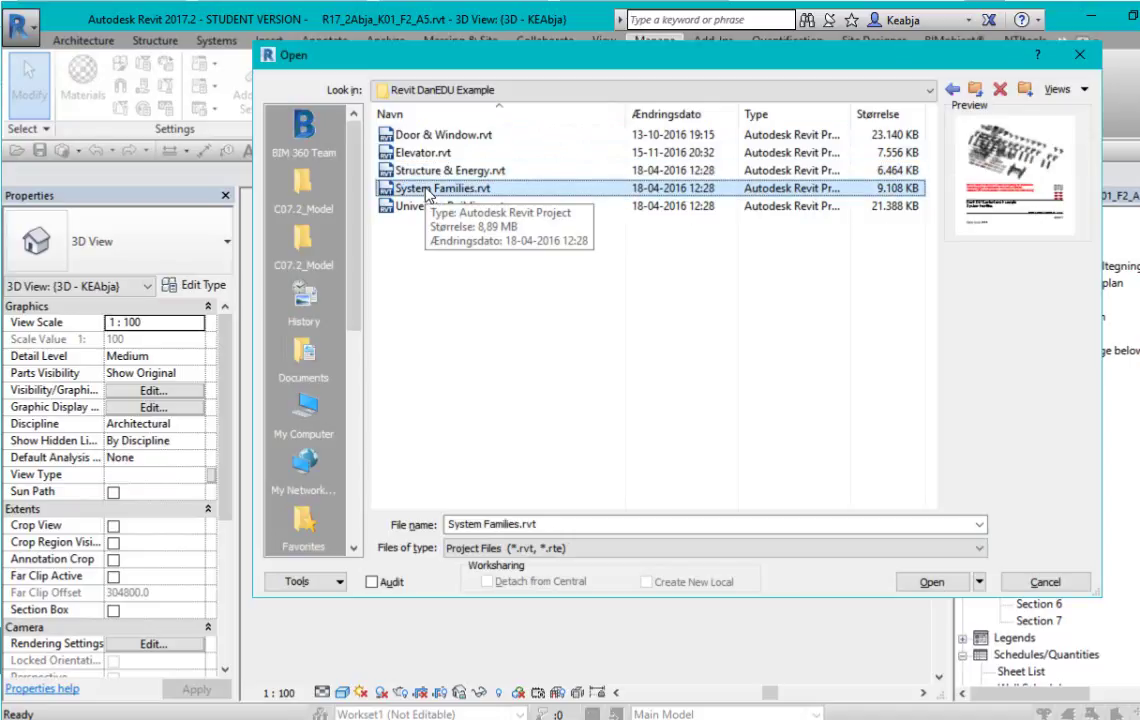
click(455, 210)
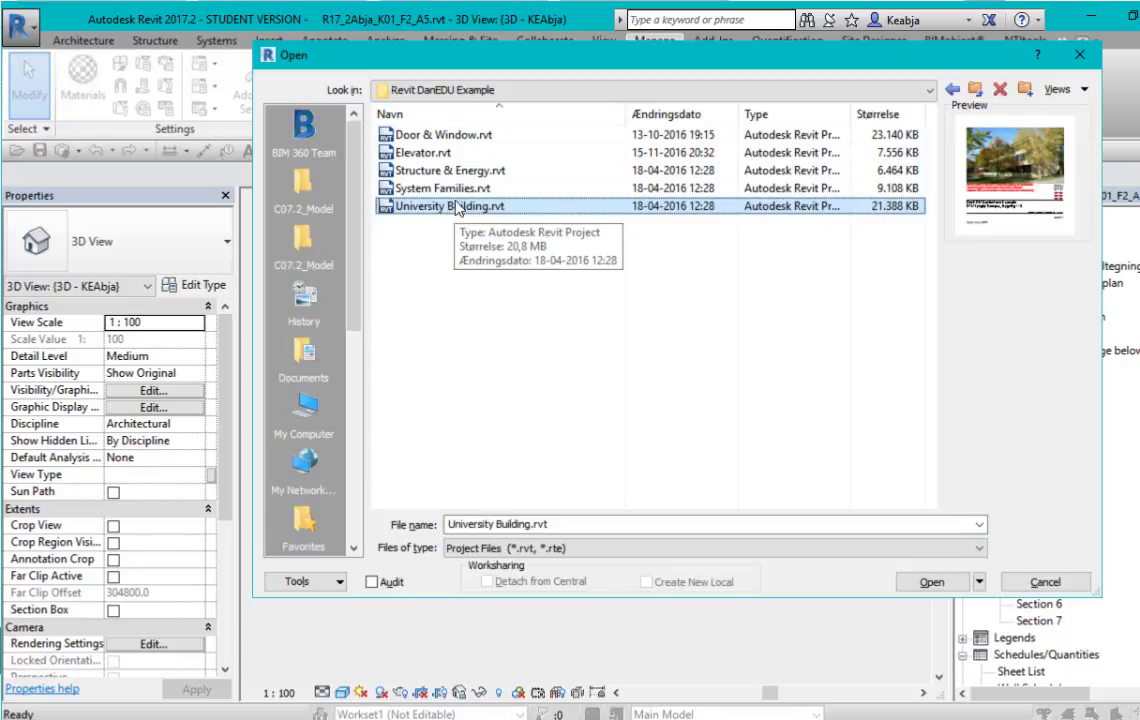
click(425, 188)
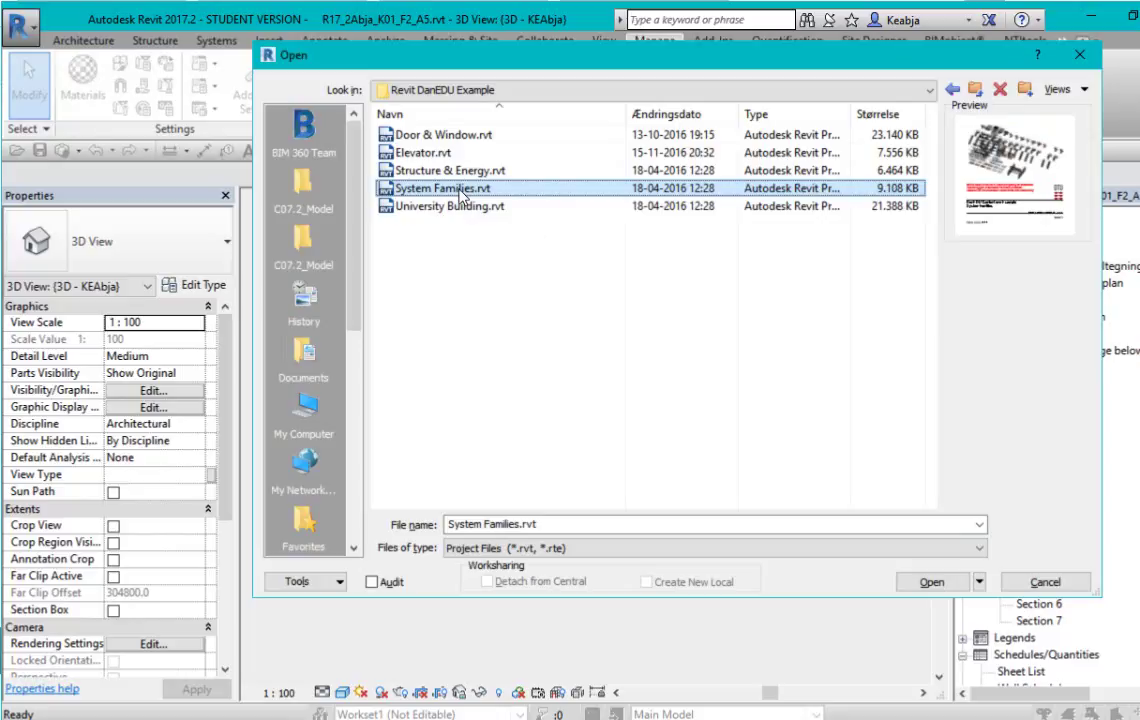
click(922, 580)
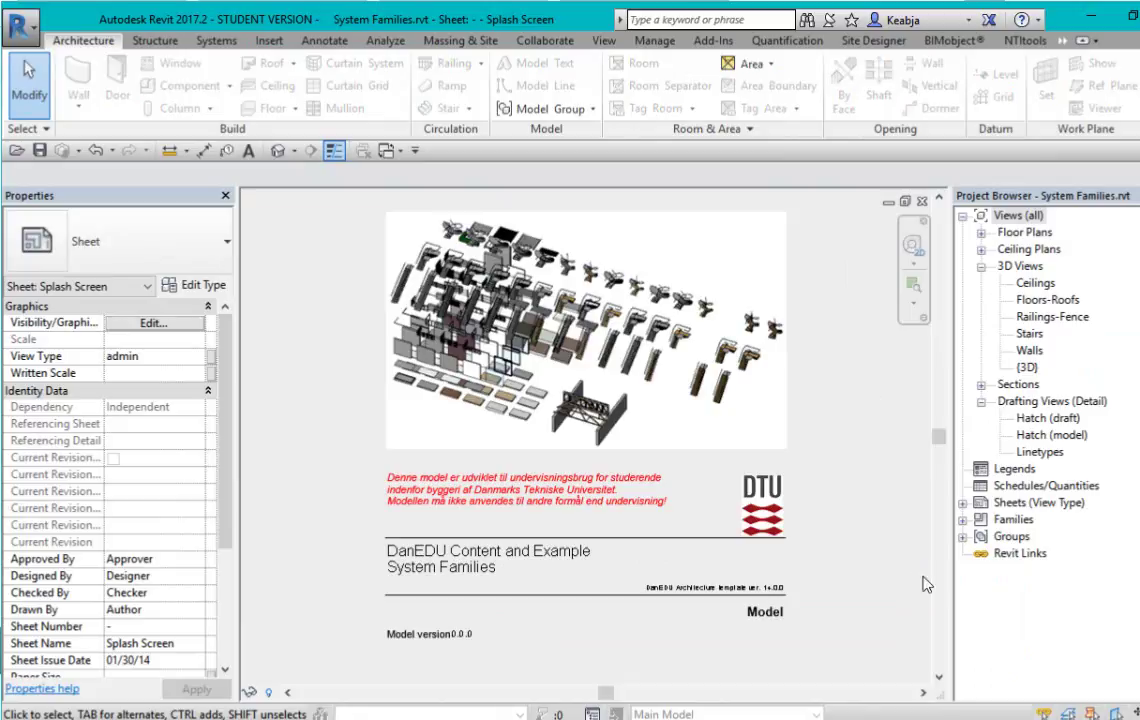
Open the {3D} view of the project and inspect the structural trusses spanning the two walls.
click(1028, 368)
double_click(1028, 368)
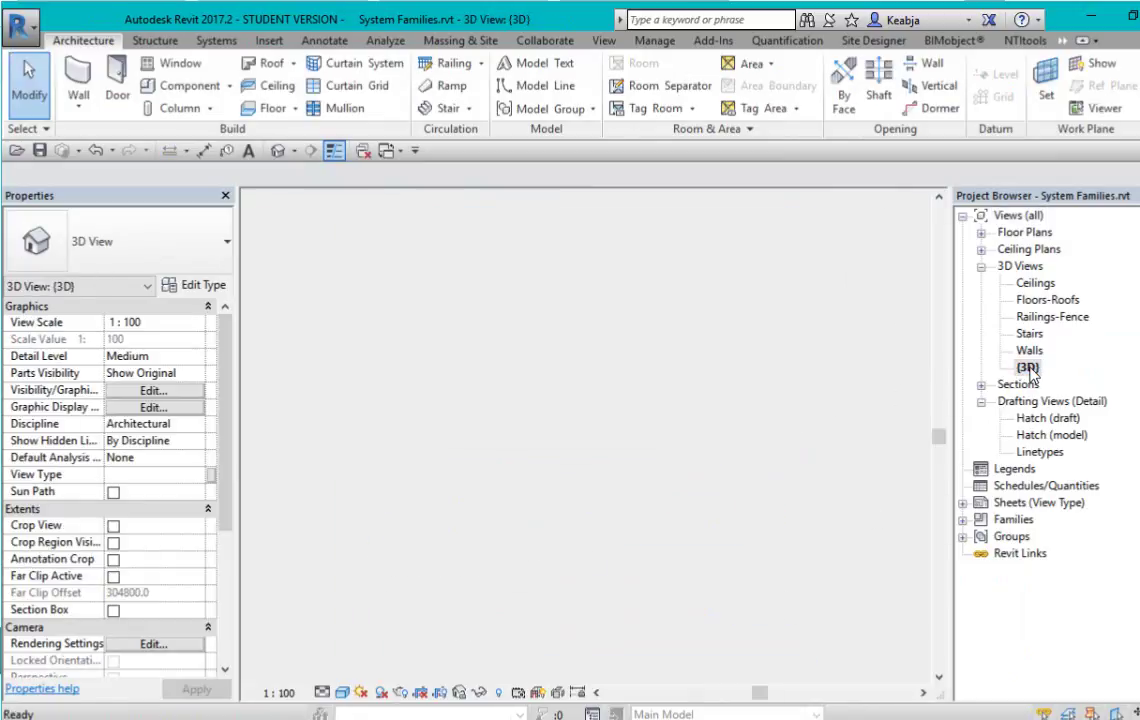
scroll(550, 583, up, 3)
scroll(550, 583, up, 4)
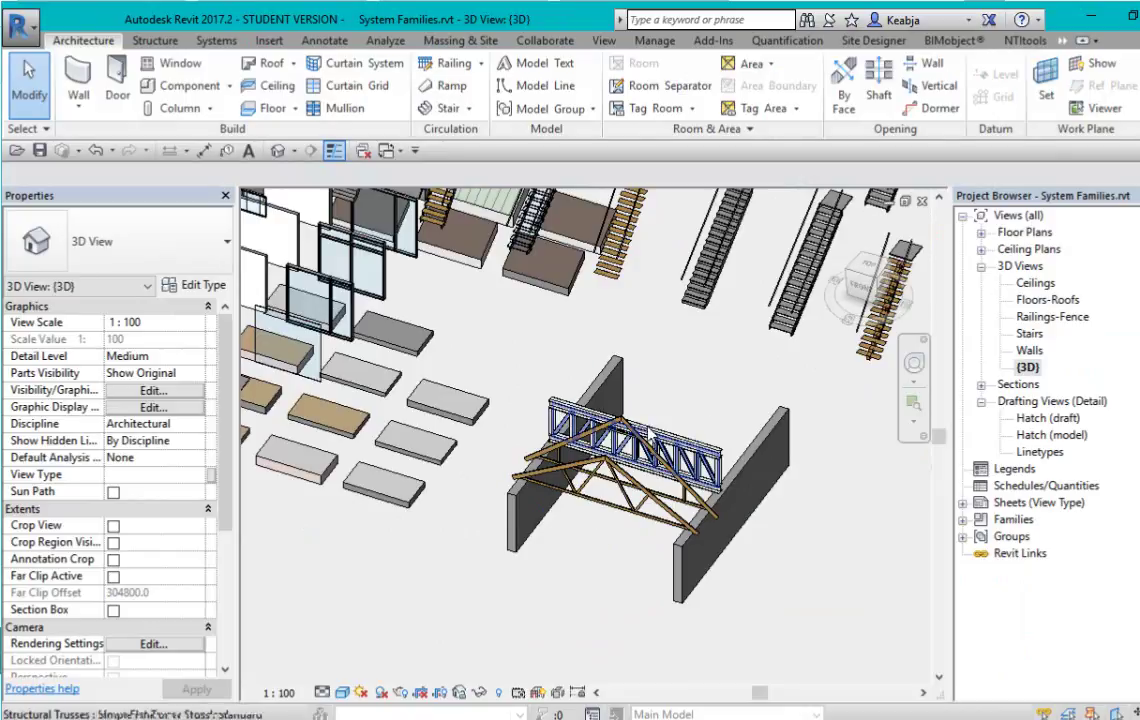
scroll(505, 575, down, 3)
scroll(474, 652, down, 3)
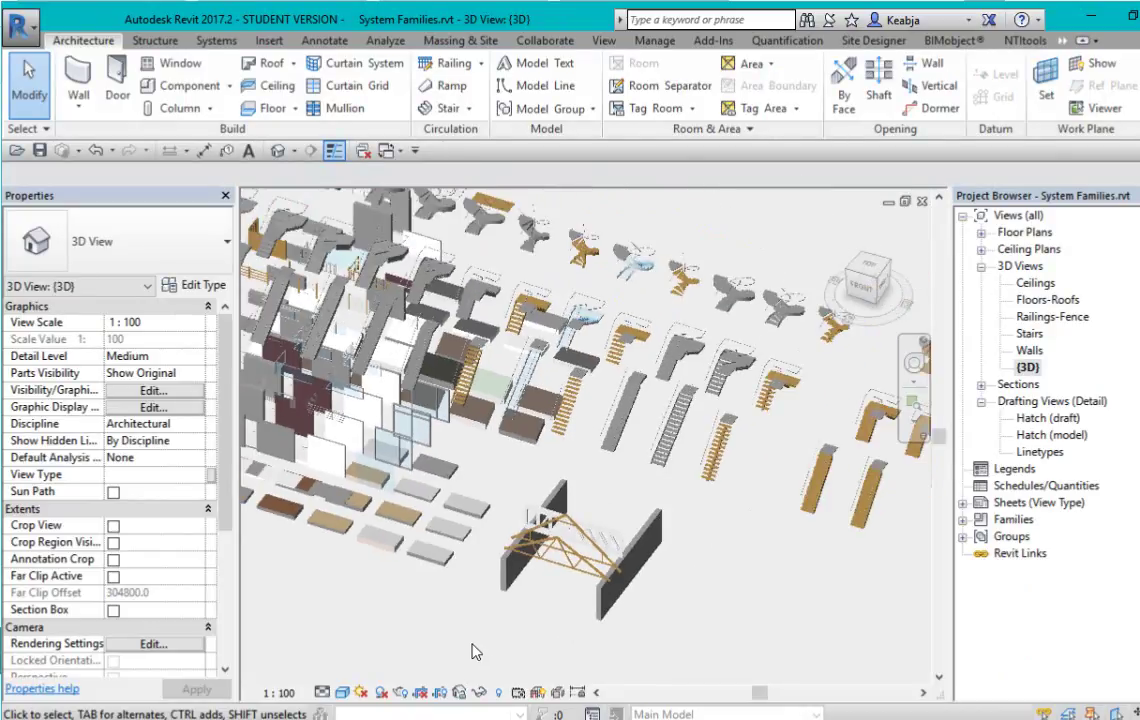
Examine the overall arrangement of stair, wall, floor and railing samples in the 3D model from different angles.
middle_drag(657, 639, 645, 447)
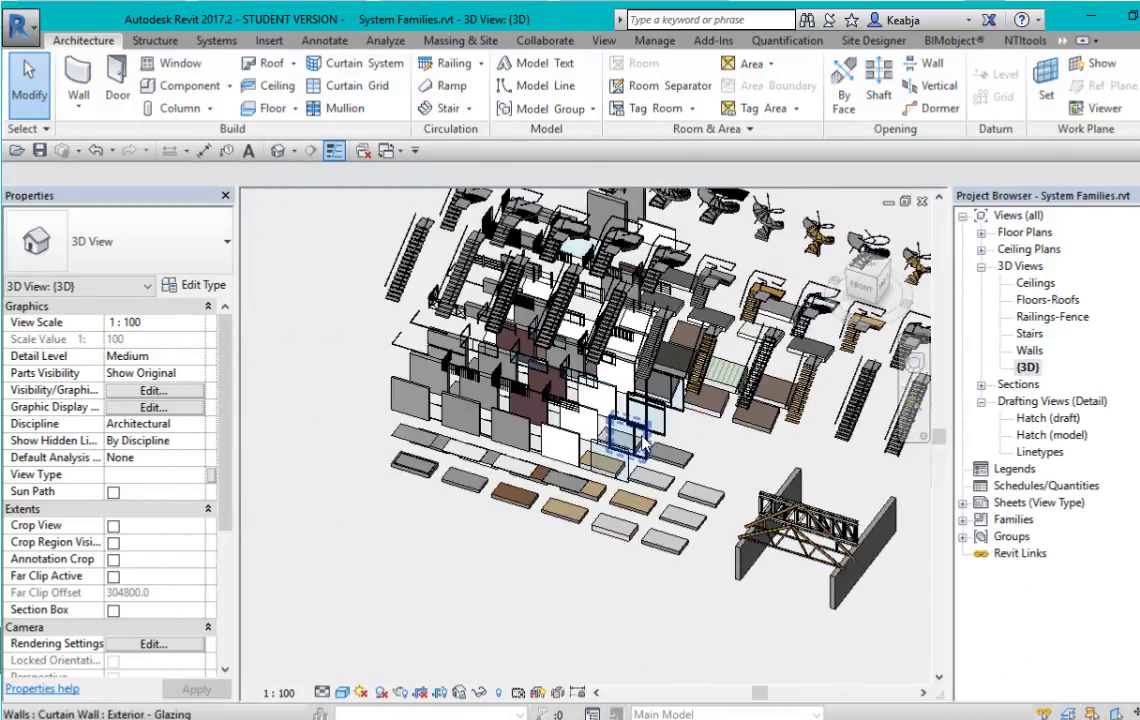
shift+middle_drag(455, 585, 590, 560)
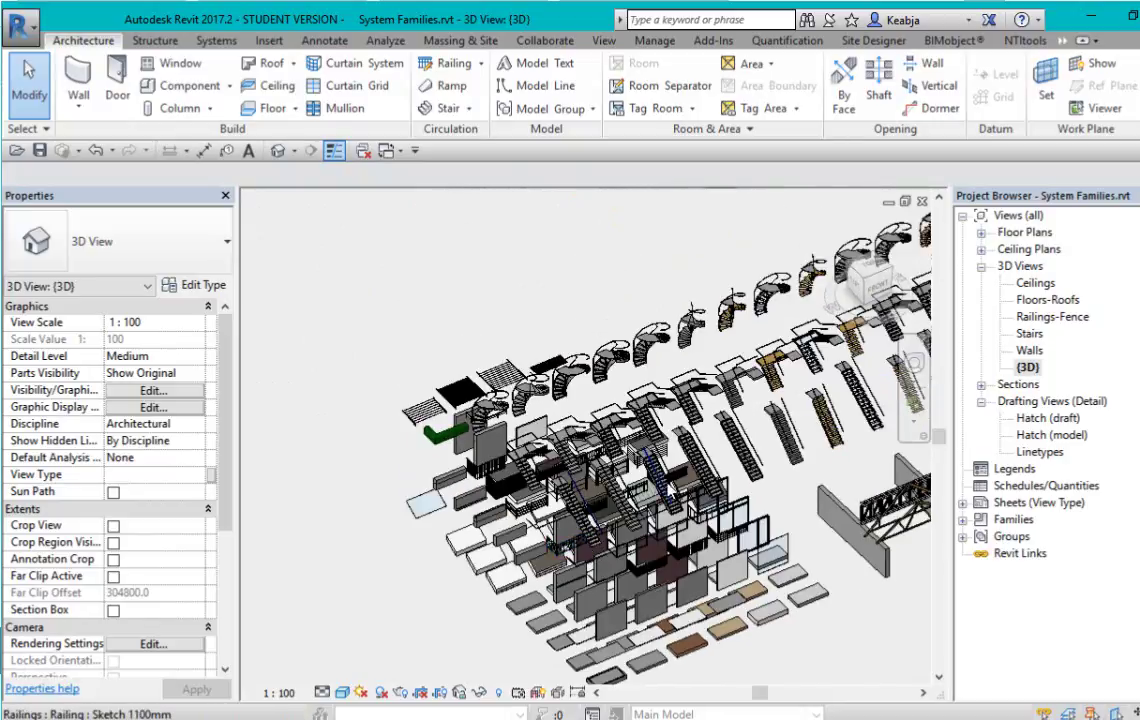
scroll(605, 411, up, 5)
scroll(778, 460, down, 6)
shift+middle_drag(850, 498, 782, 410)
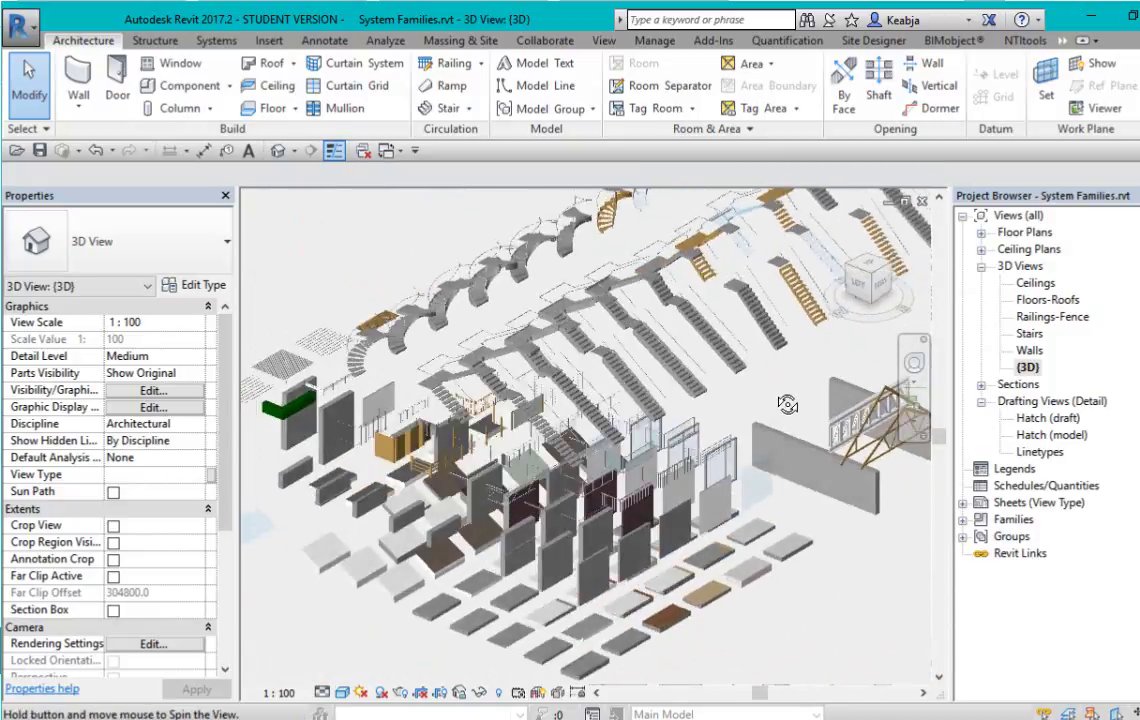
scroll(700, 400, up, 2)
scroll(590, 385, up, 2)
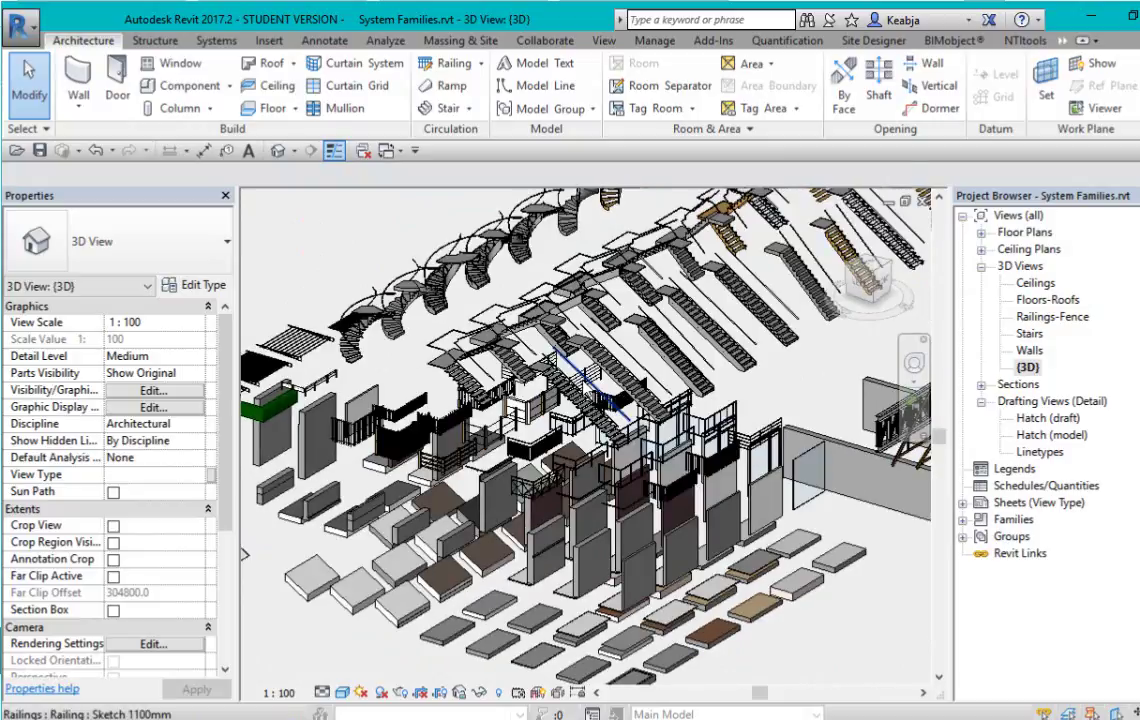
Examine the railing and fencing samples up close, including the handrail, vertical featherlap, timber spindle and post-and-wire types.
scroll(585, 400, up, 5)
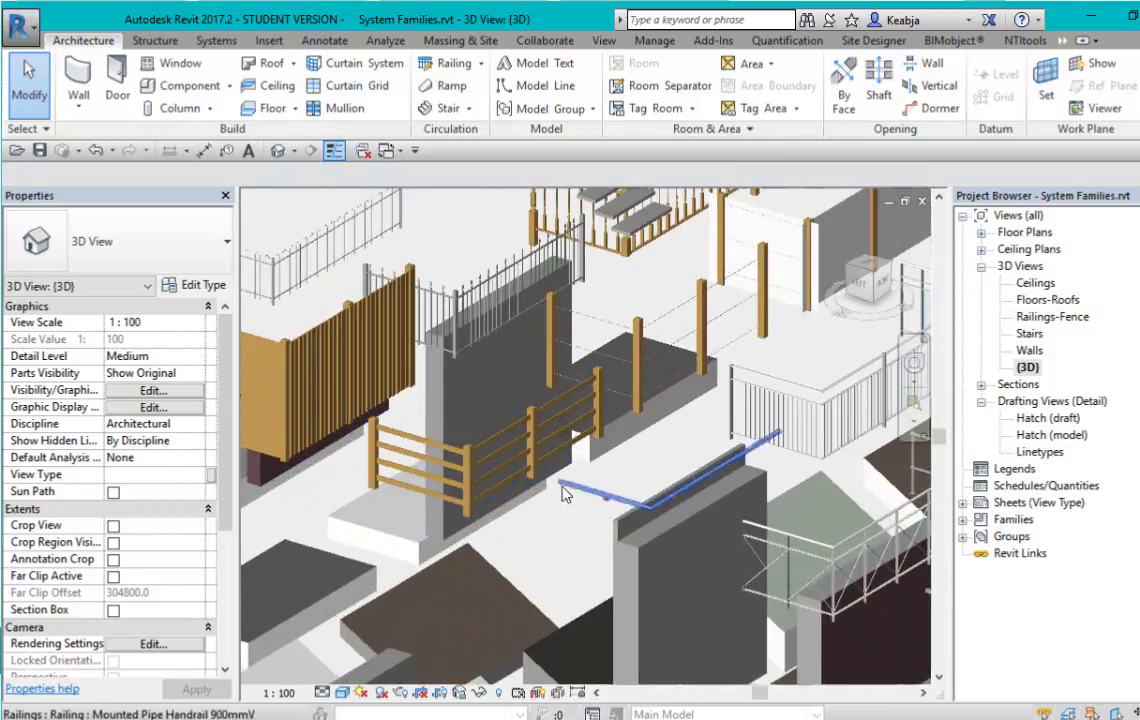
scroll(490, 455, down, 2)
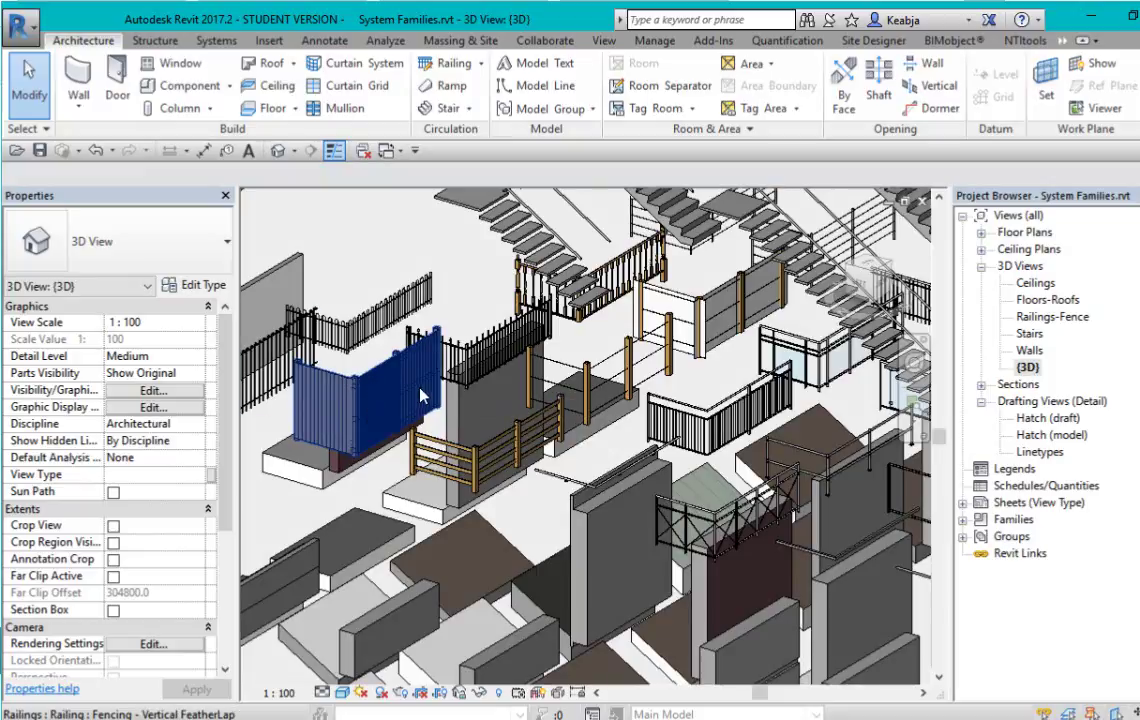
scroll(378, 405, down, 2)
scroll(380, 405, up, 5)
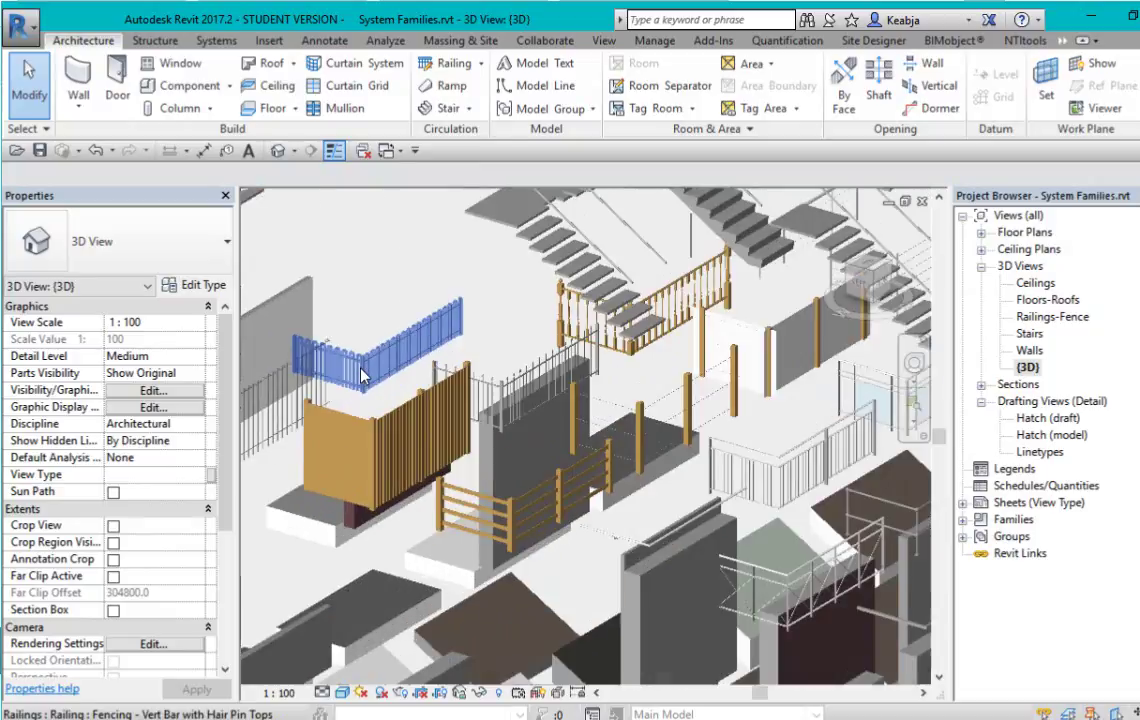
scroll(490, 403, down, 3)
scroll(757, 283, up, 4)
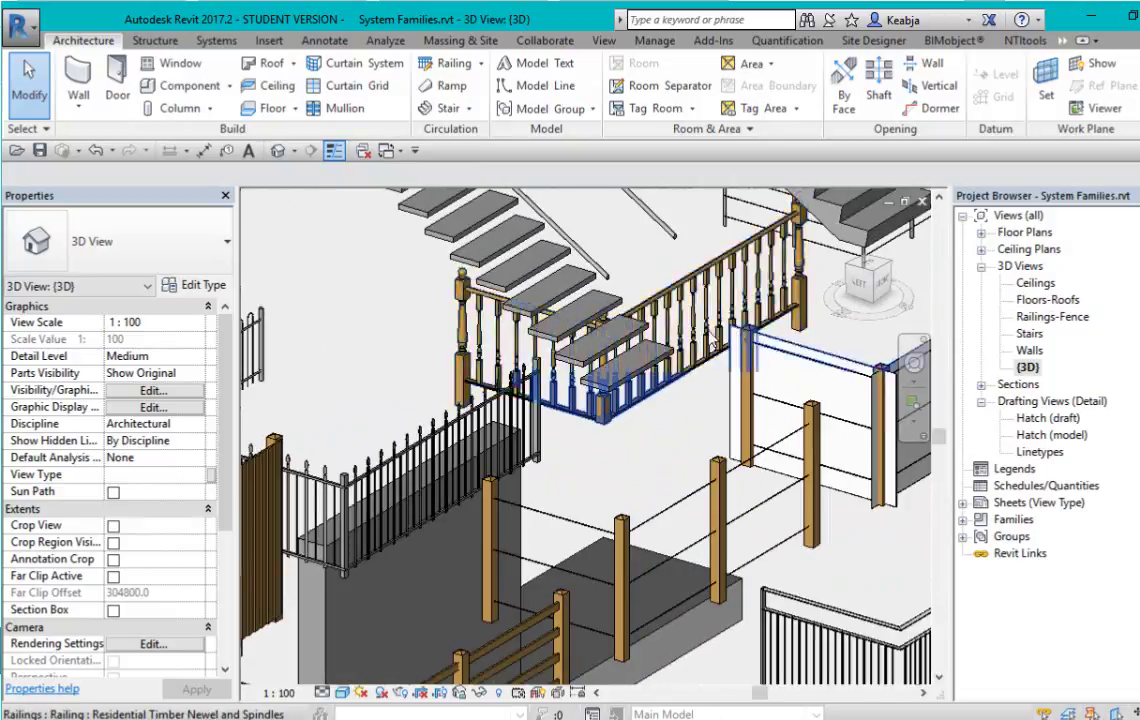
scroll(660, 400, down, 3)
scroll(758, 486, up, 3)
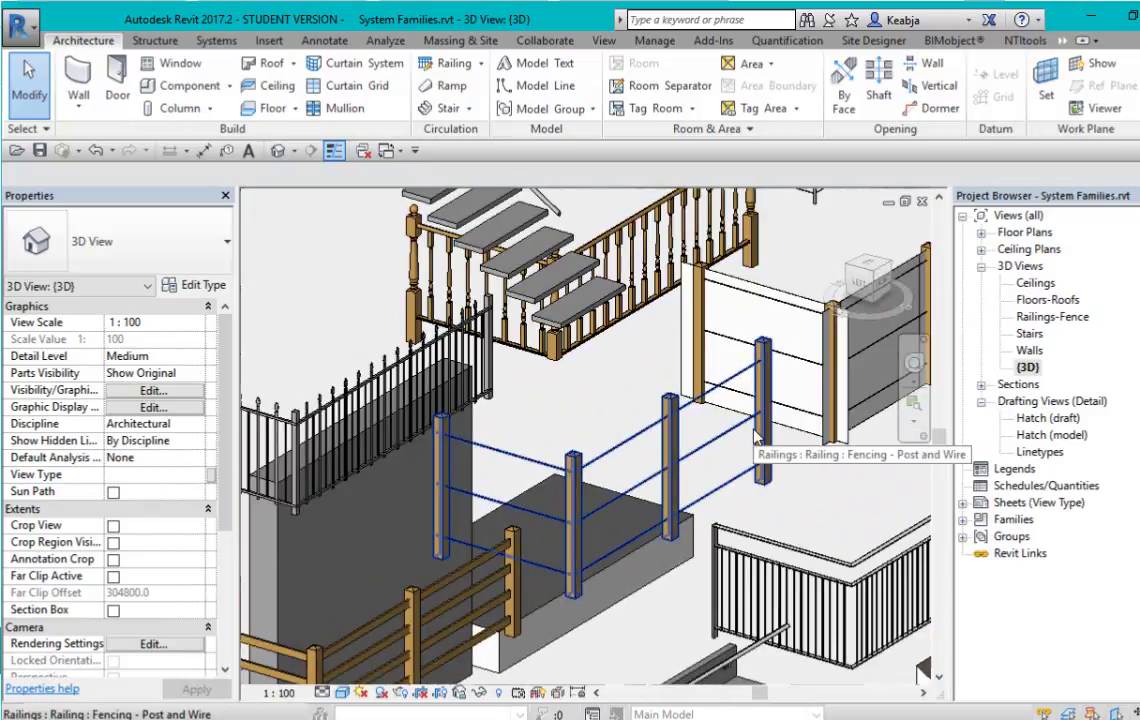
scroll(757, 438, down, 6)
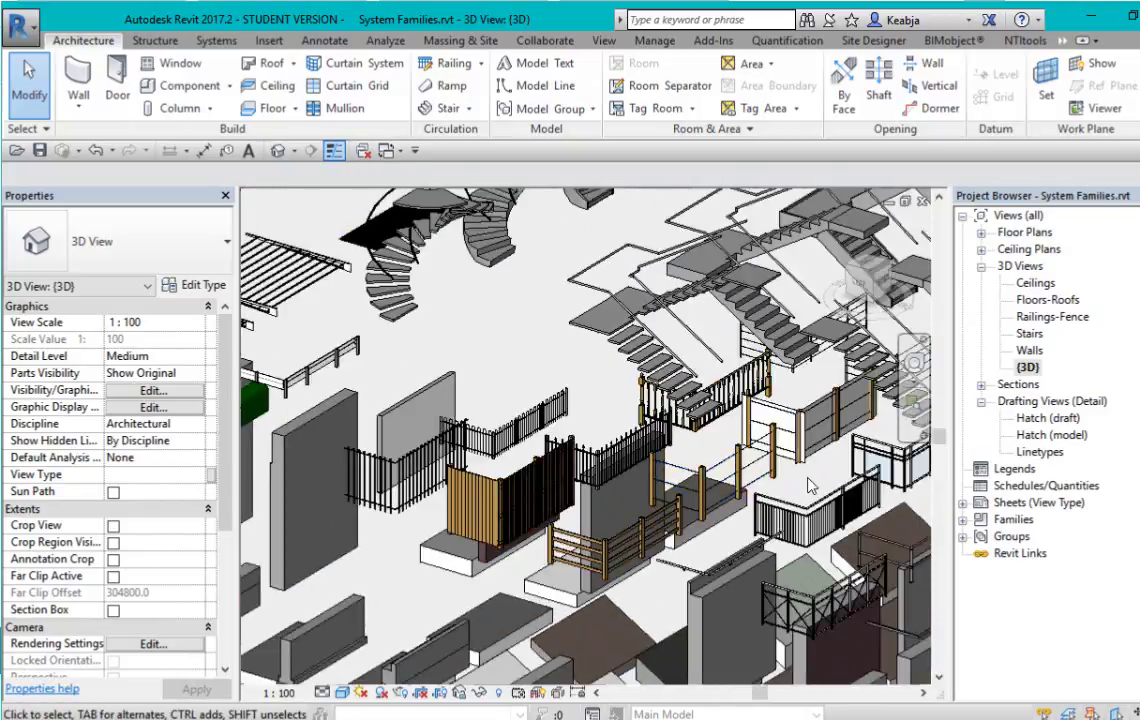
Inspect the brise soleil railing samples and review the neighbouring wall, foundation and floor samples in the 3D model.
scroll(810, 486, down, 3)
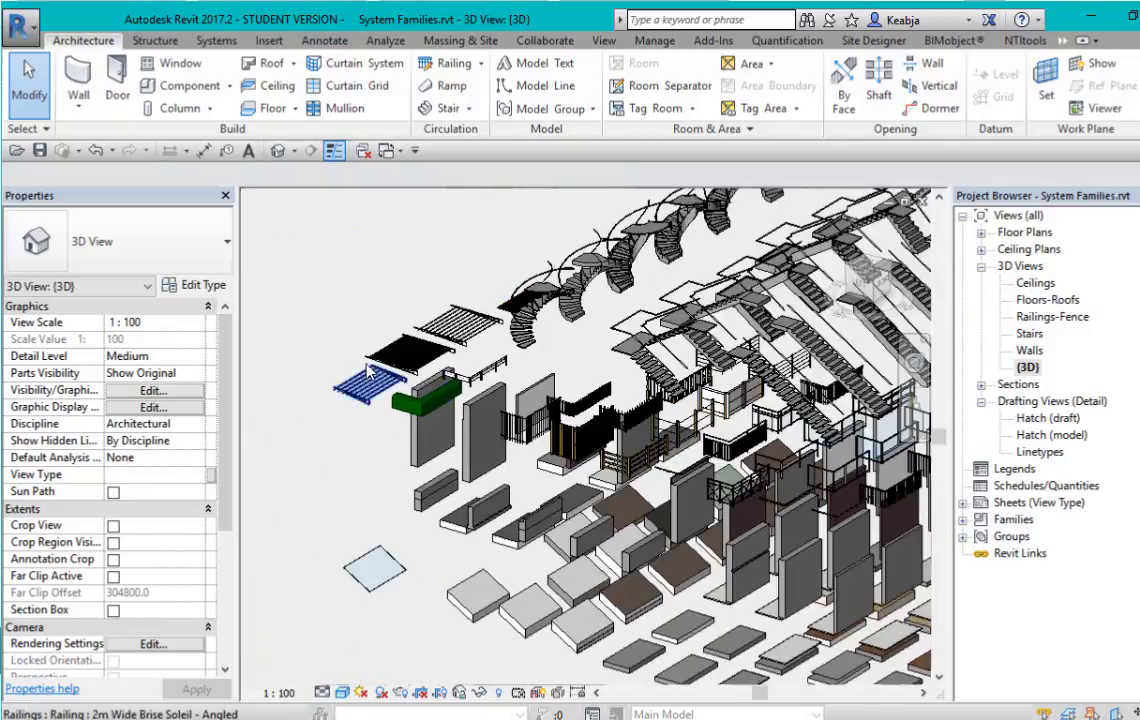
scroll(370, 370, up, 5)
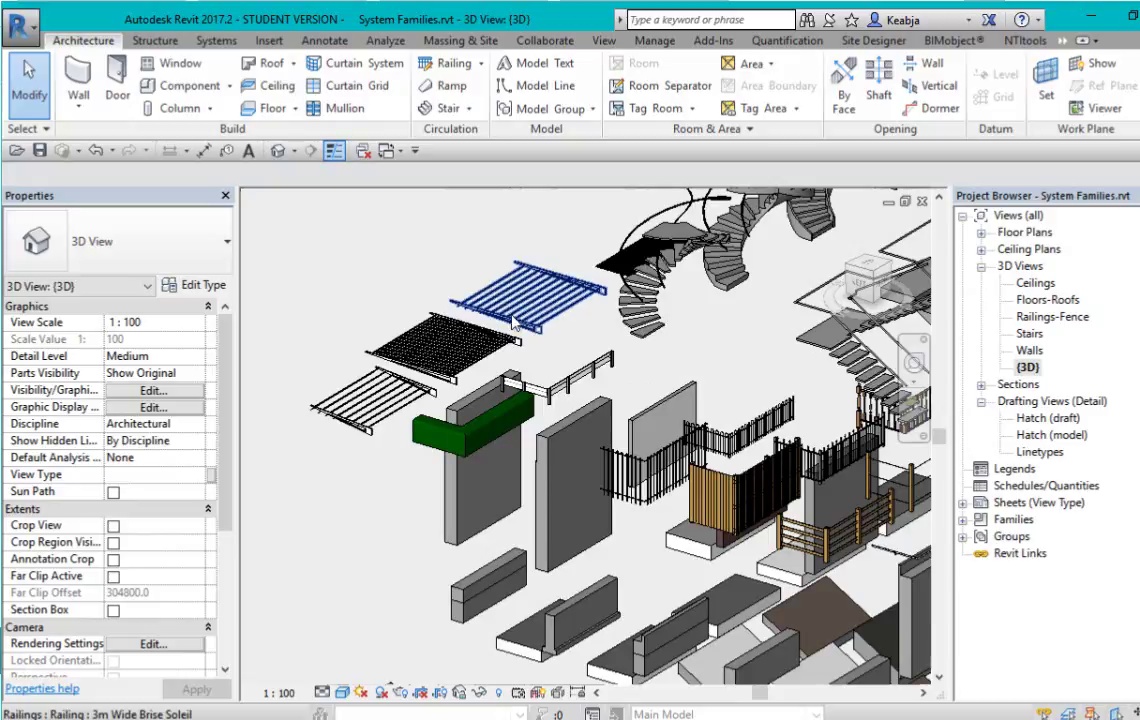
scroll(296, 451, down, 2)
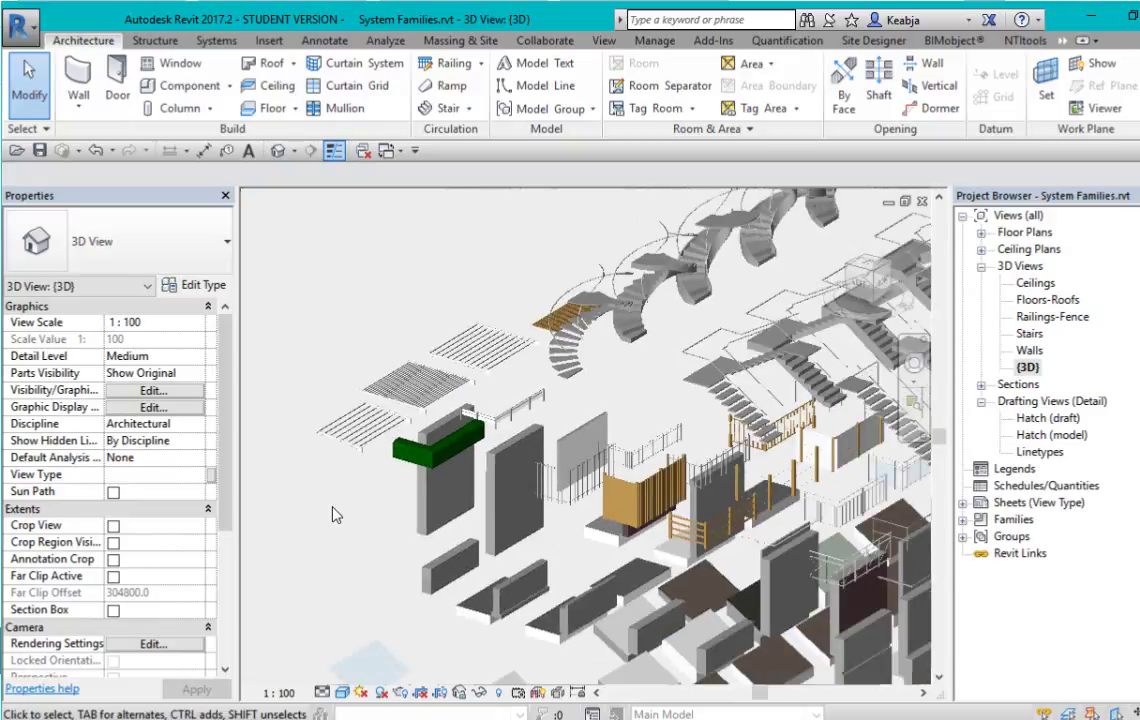
scroll(205, 429, down, 3)
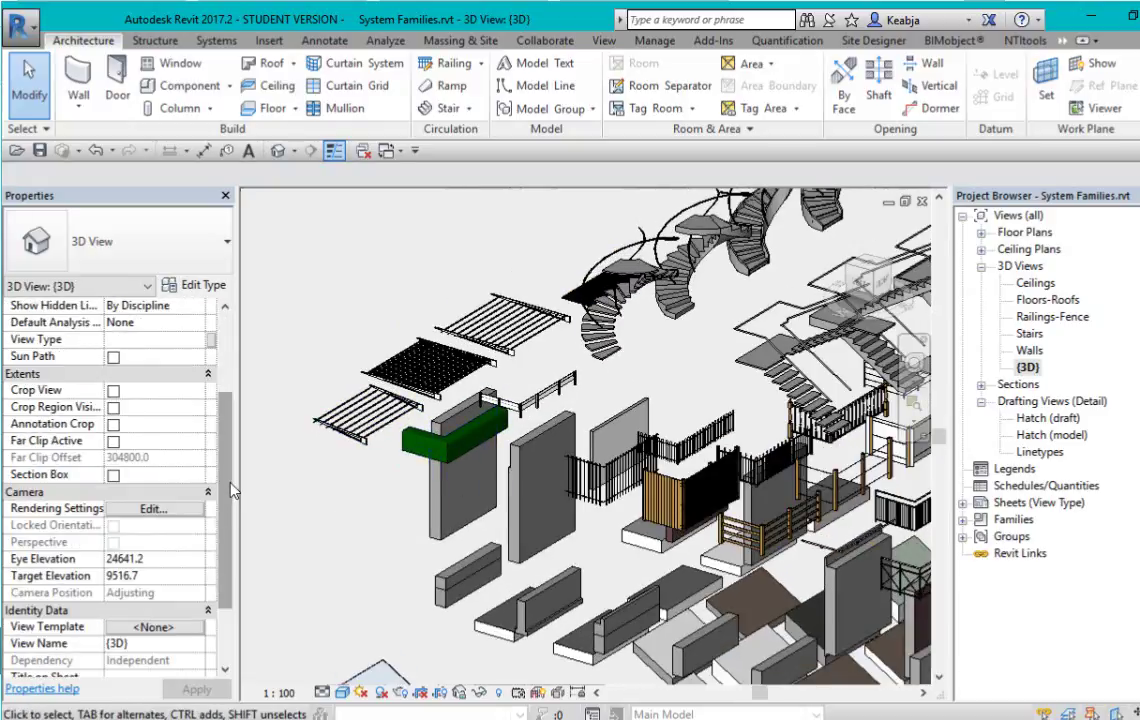
scroll(497, 438, down, 4)
middle_drag(565, 310, 492, 348)
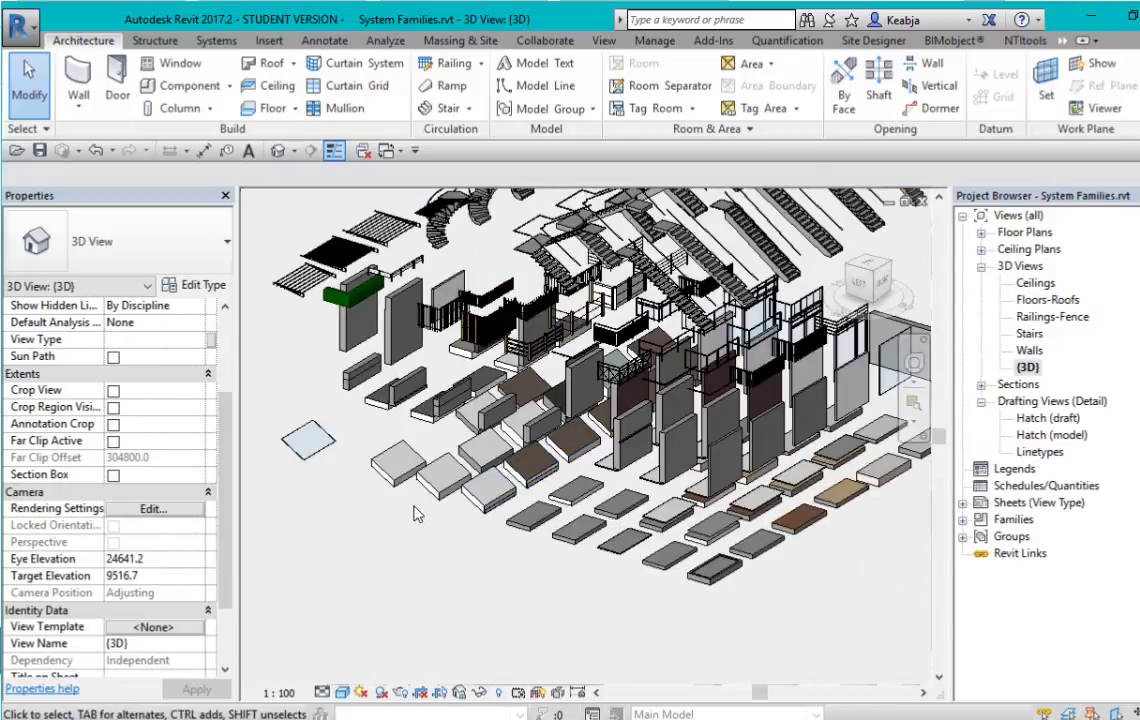
scroll(510, 447, down, 3)
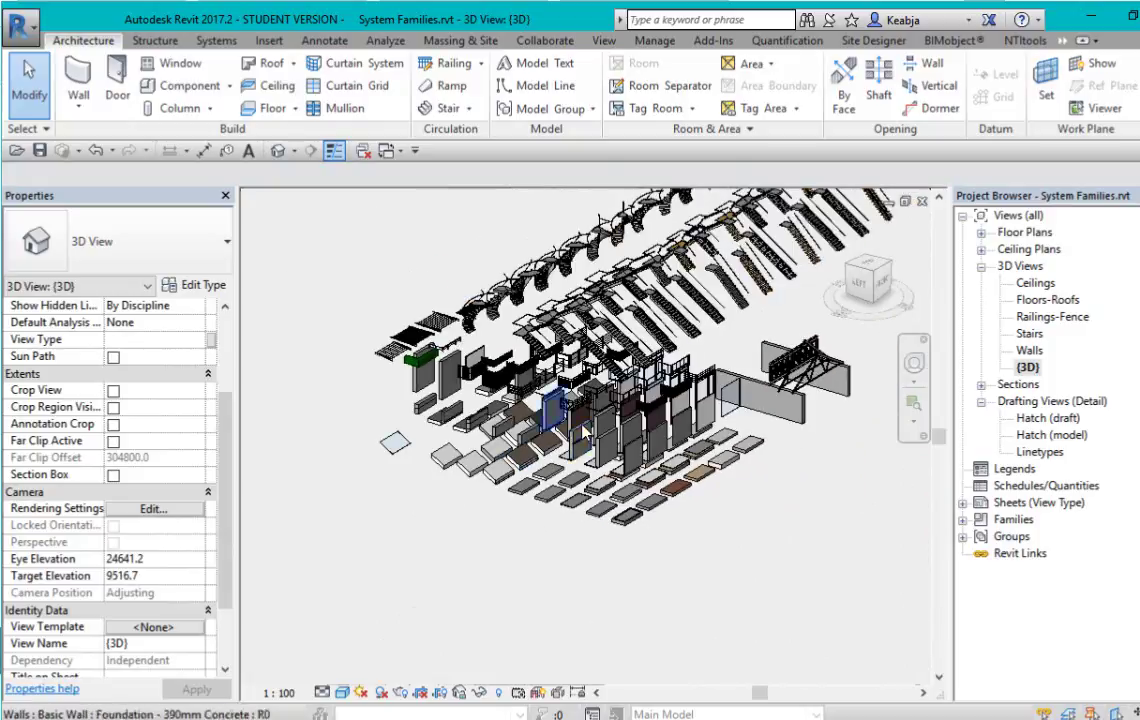
Open the Walls floor plan and view the upper rows of labelled wall samples.
click(981, 233)
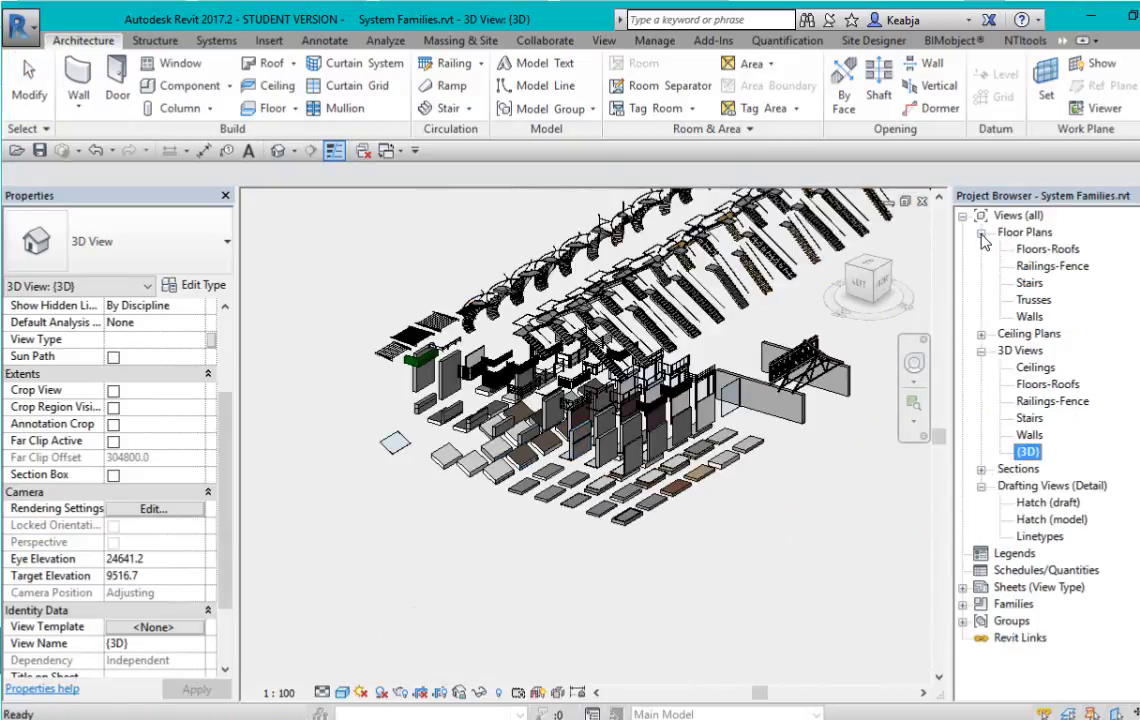
double_click(1029, 316)
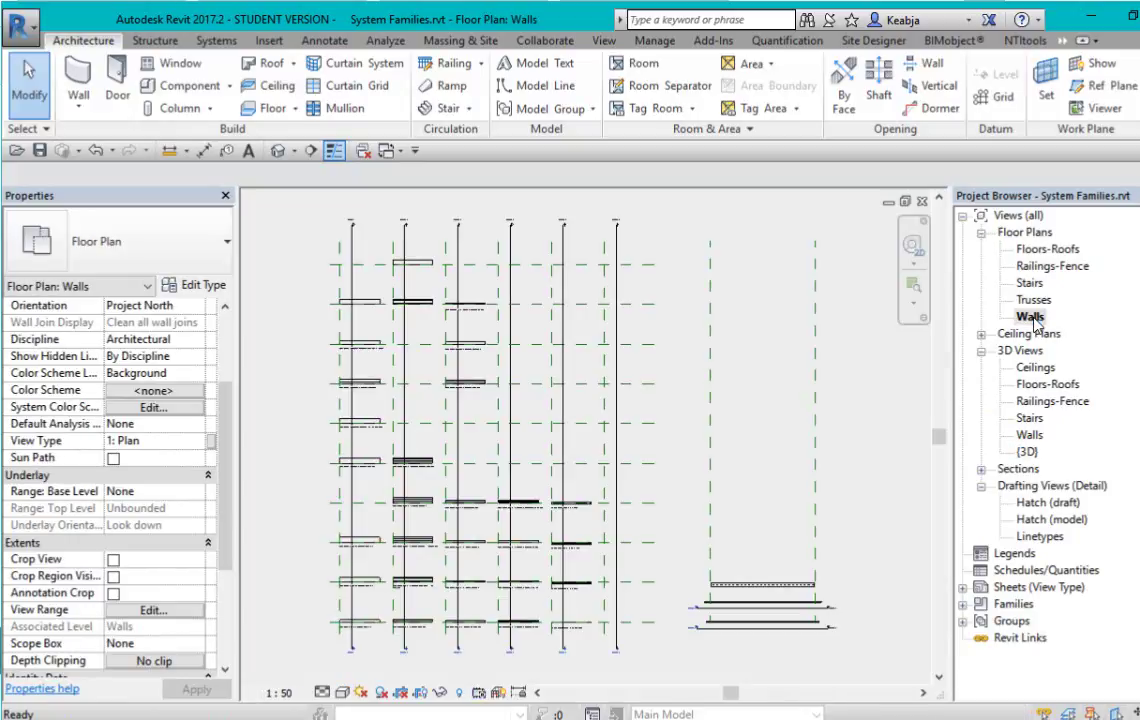
scroll(332, 242, up, 2)
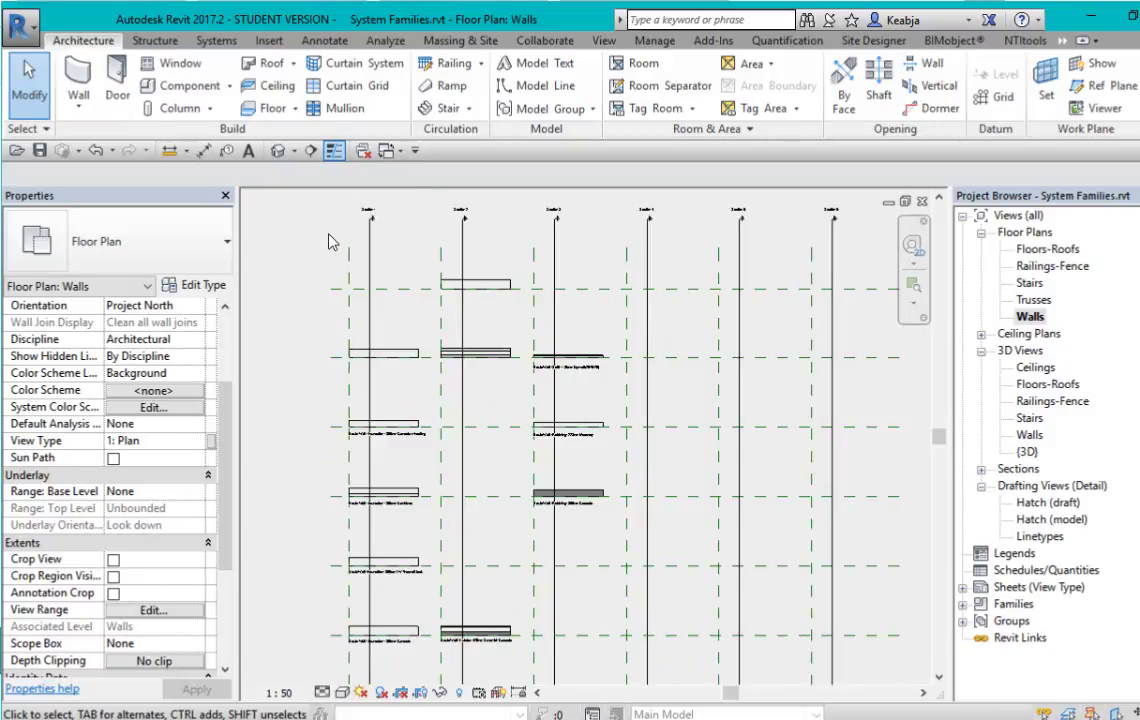
Switch the Walls plan's view scale to 1:100 to compare how the section lines display, and return it to 1:50.
scroll(332, 242, up, 2)
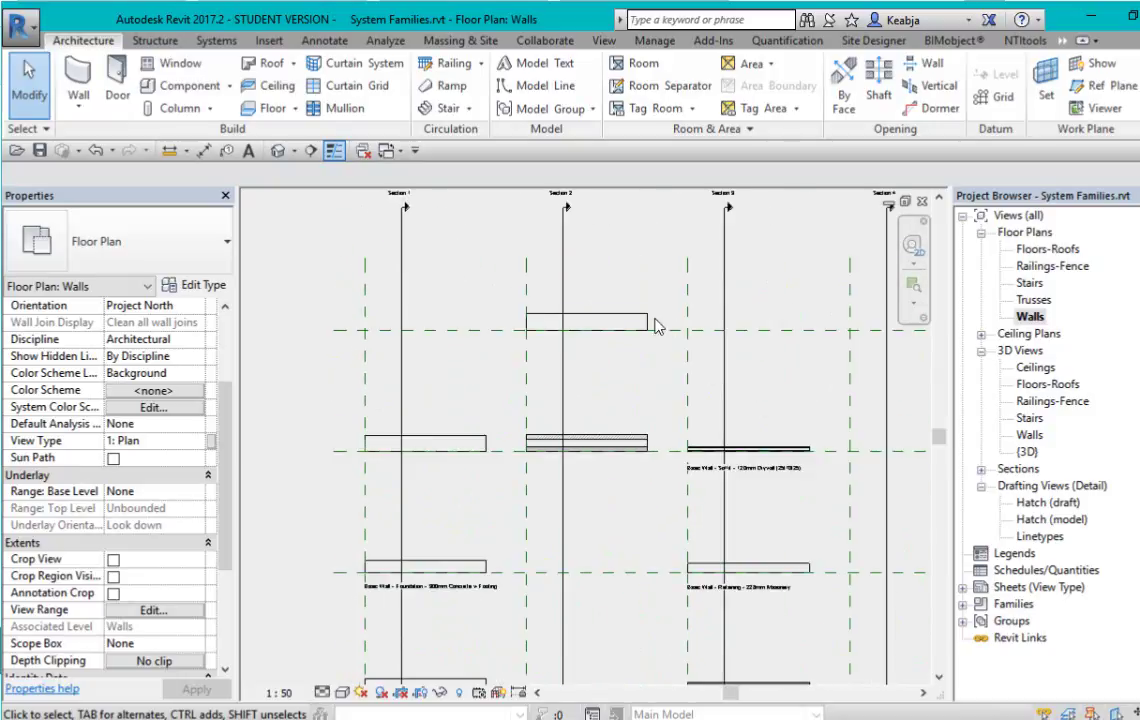
scroll(446, 270, down, 4)
click(551, 333)
scroll(572, 377, up, 5)
scroll(572, 377, down, 4)
key(Escape)
click(280, 692)
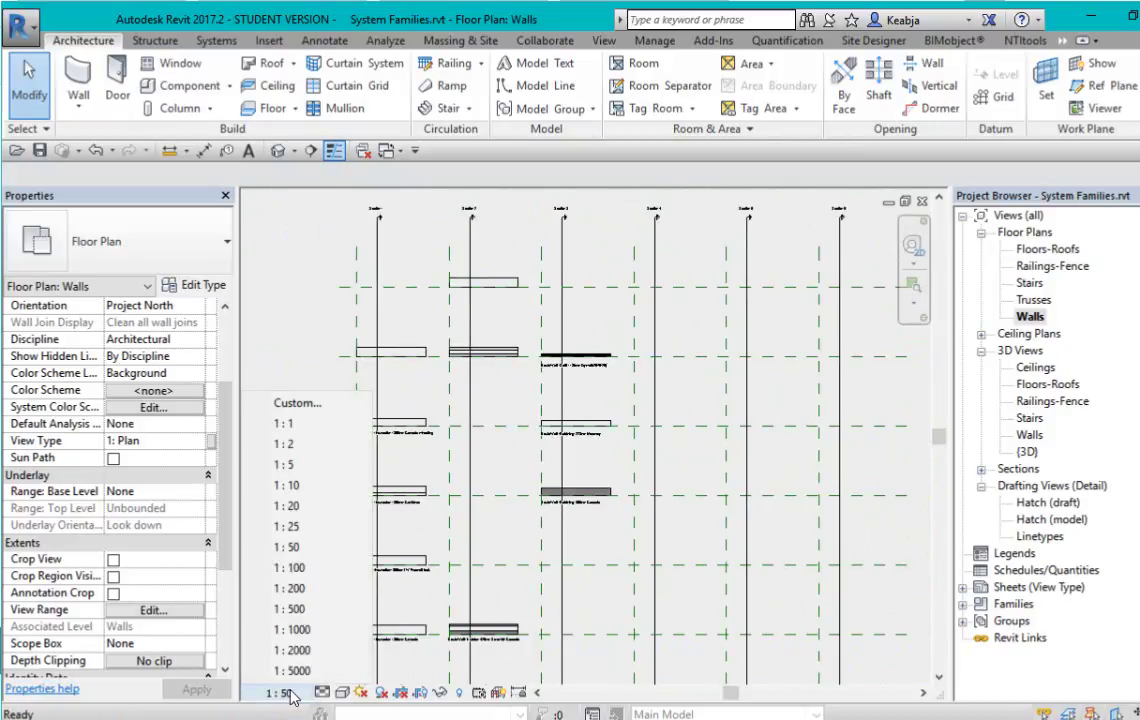
click(308, 577)
middle_drag(590, 440, 610, 406)
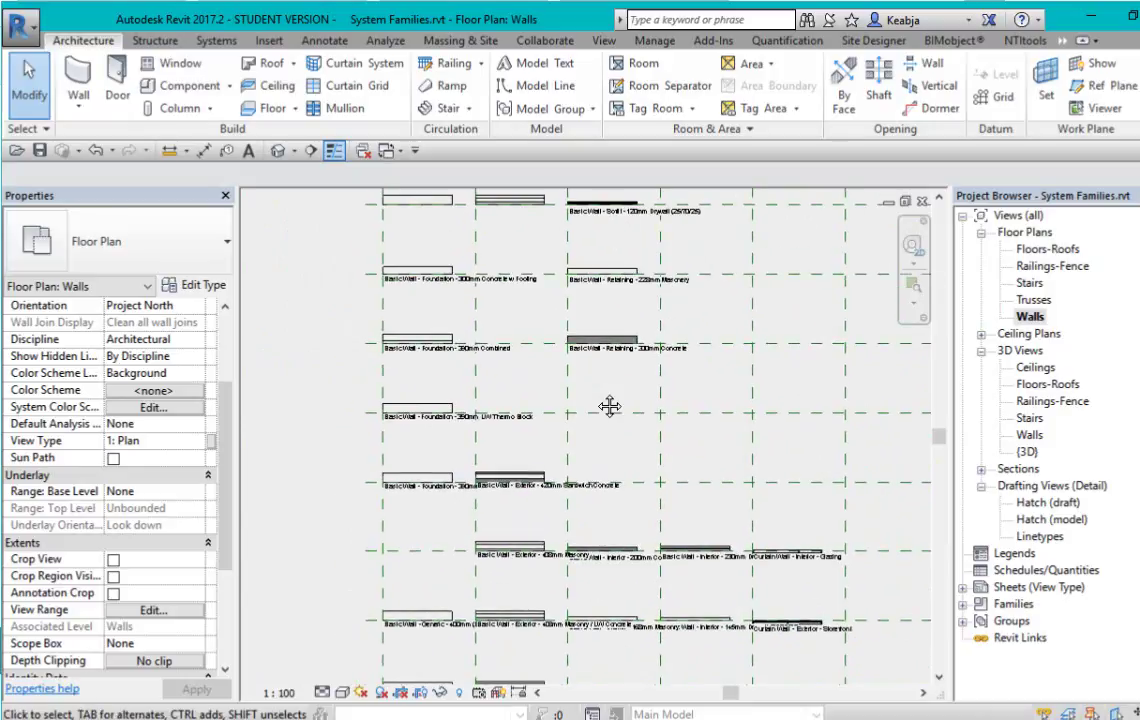
scroll(448, 583, down, 4)
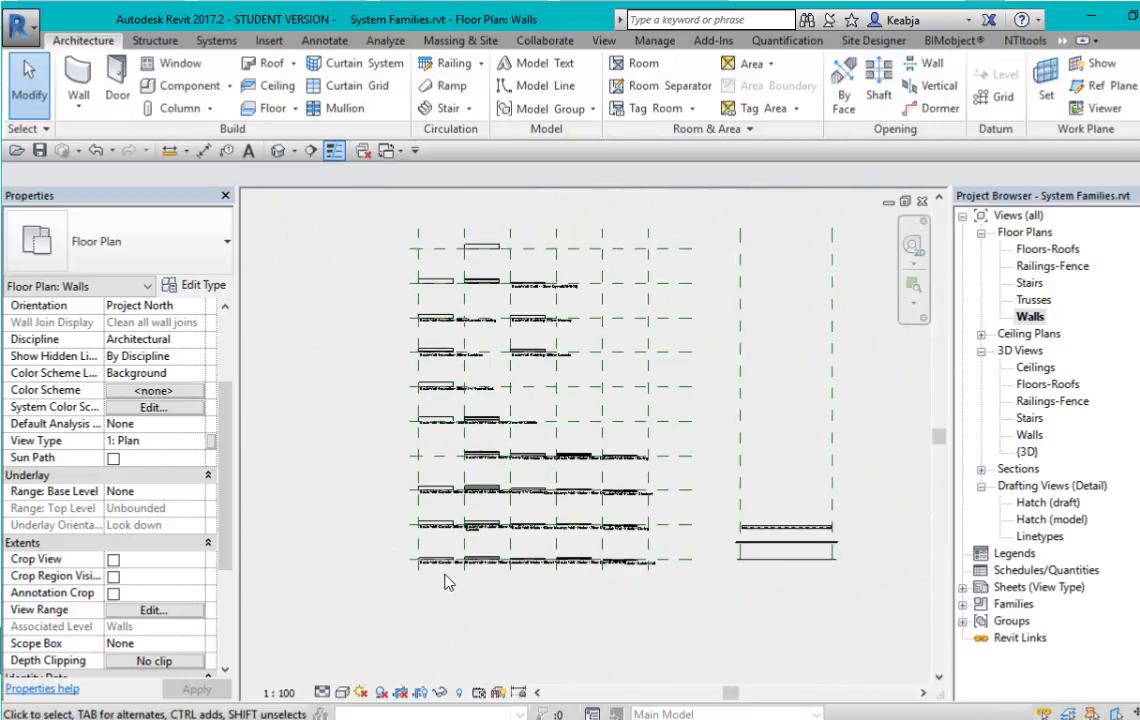
scroll(448, 583, down, 1)
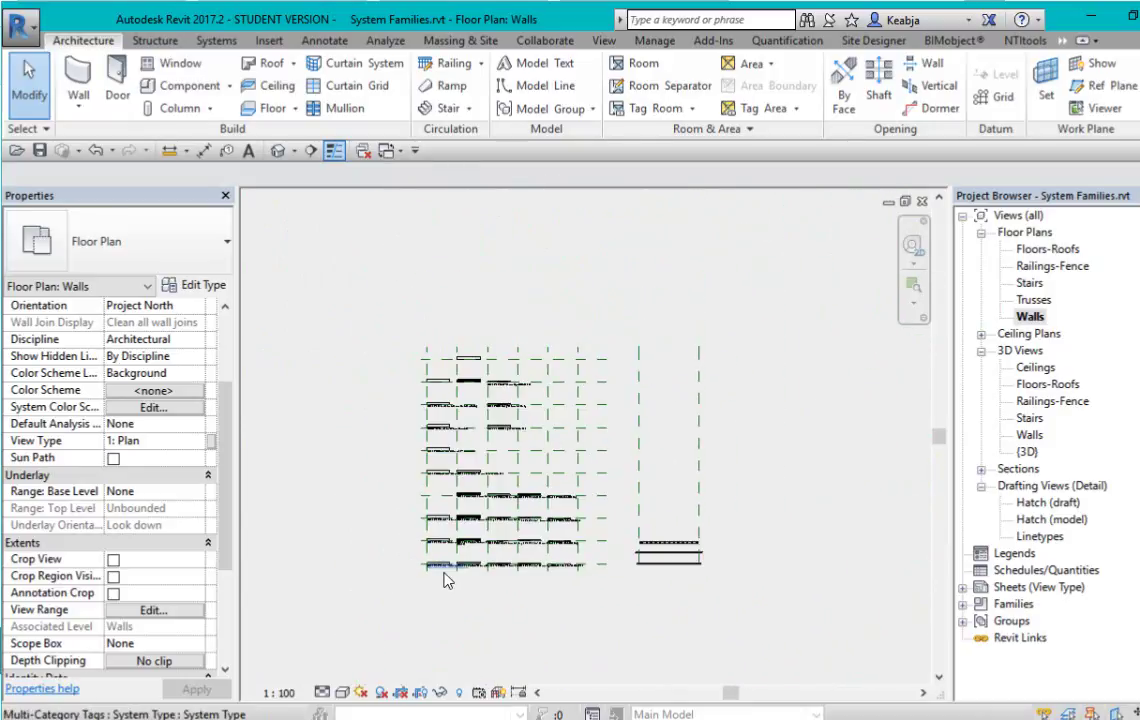
click(301, 695)
click(308, 549)
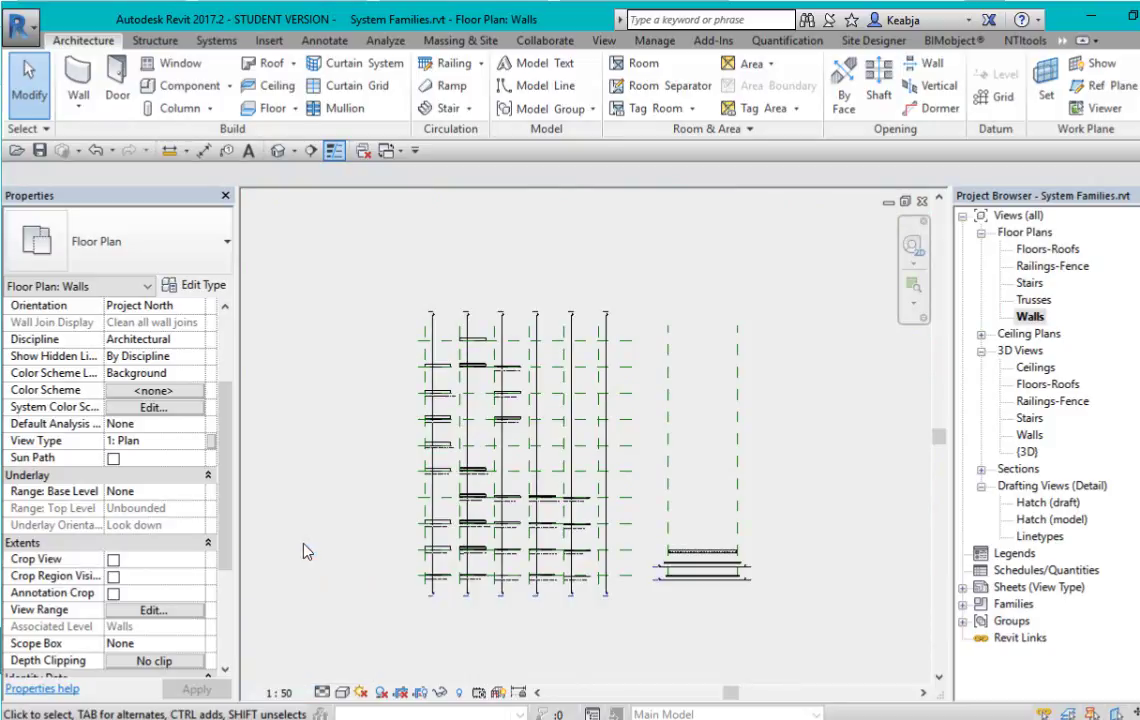
Open the Section 1 view from its section line through the foundation wall samples in the Walls plan.
scroll(440, 326, up, 4)
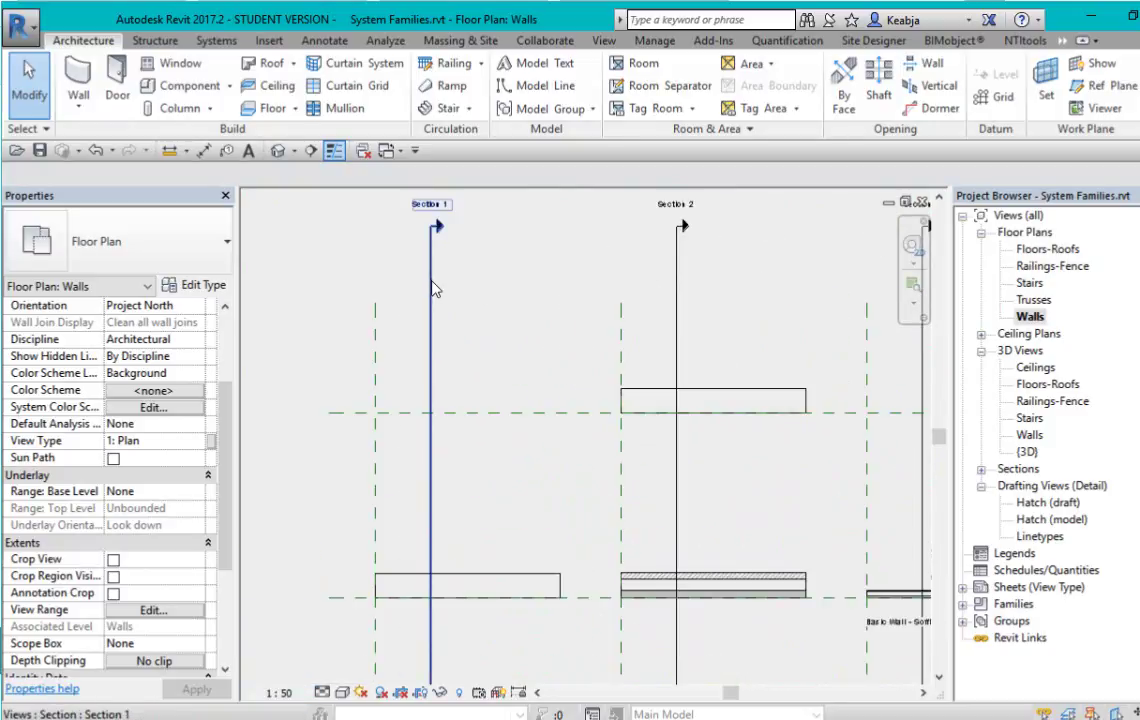
middle_drag(463, 364, 603, 412)
scroll(540, 344, down, 1)
scroll(556, 462, up, 4)
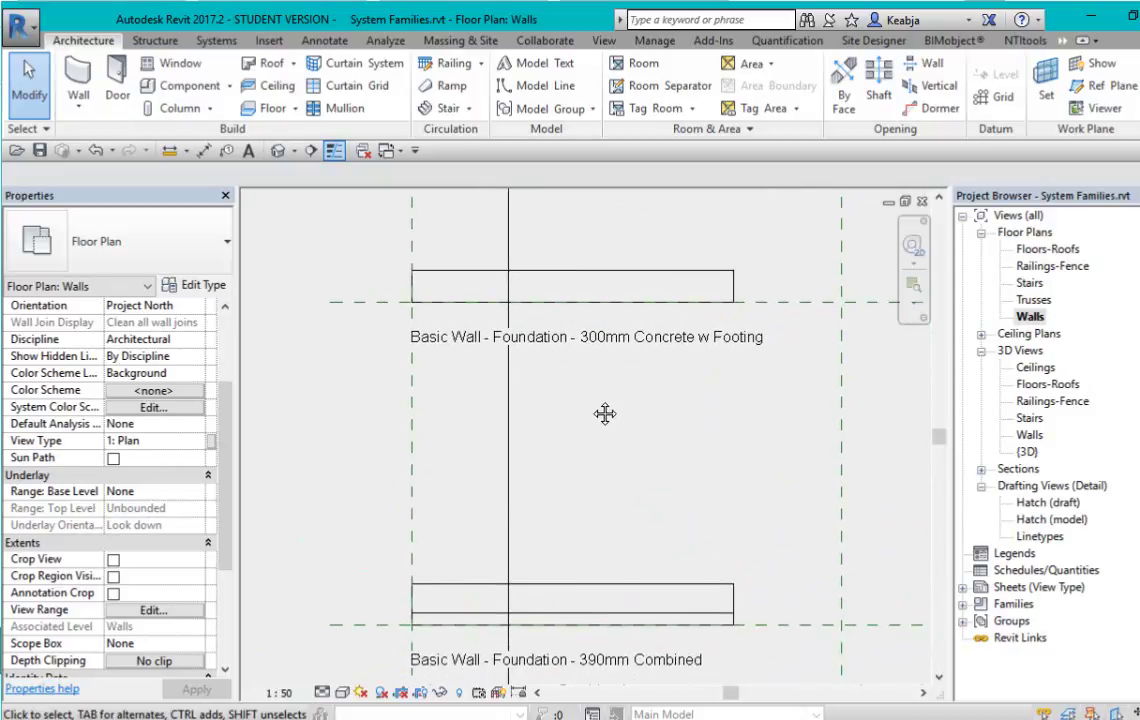
scroll(527, 422, down, 2)
middle_drag(527, 422, 725, 455)
scroll(821, 410, down, 3)
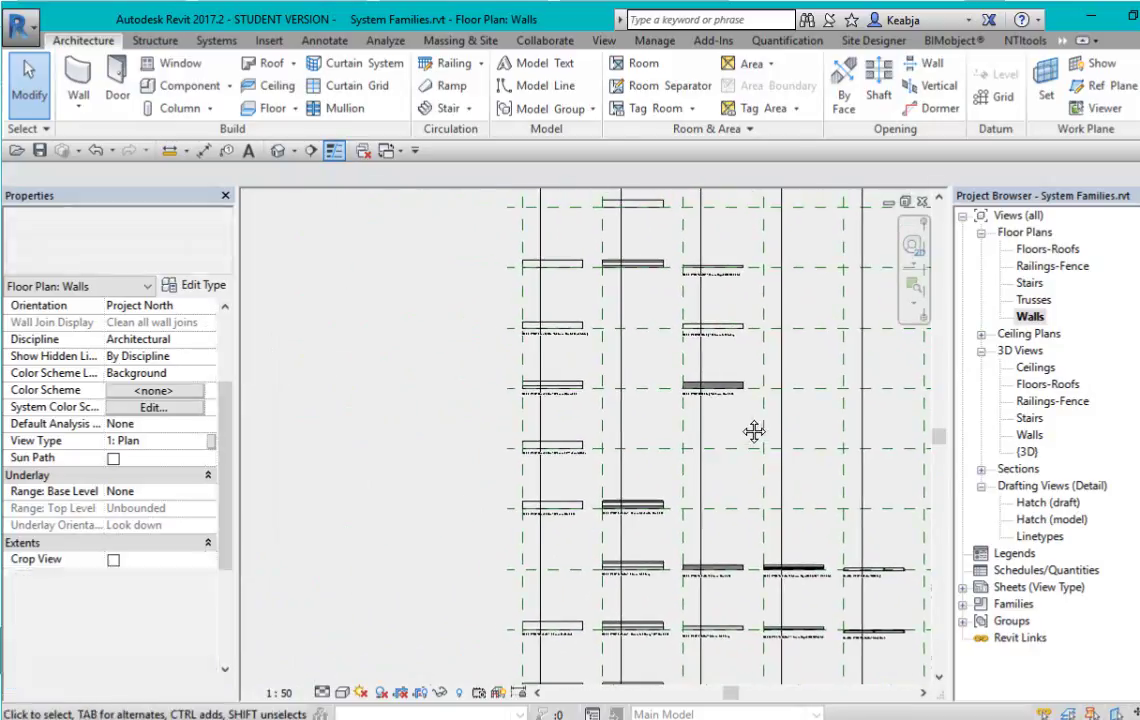
click(541, 368)
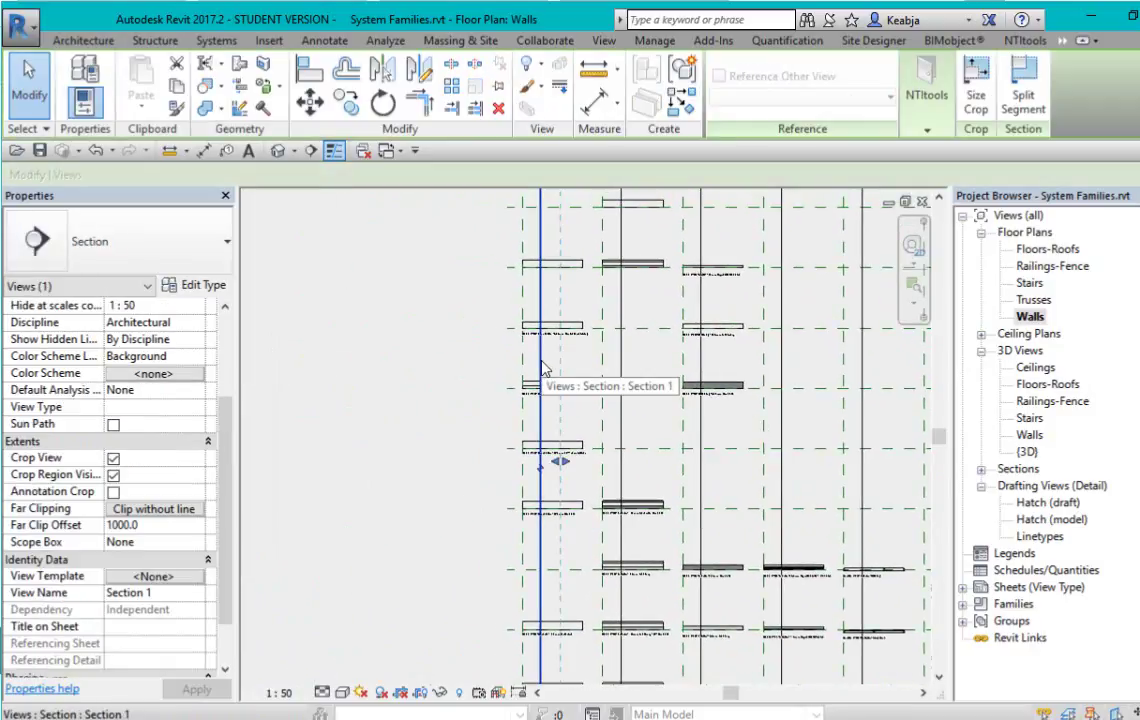
right_click(543, 368)
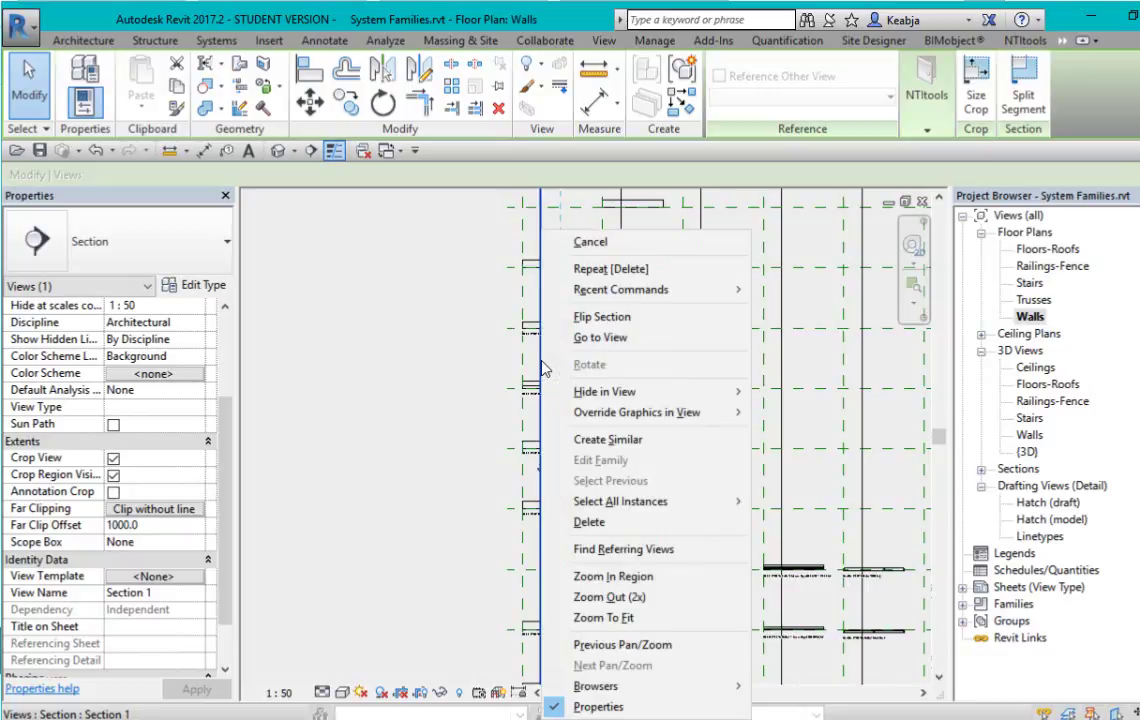
click(605, 338)
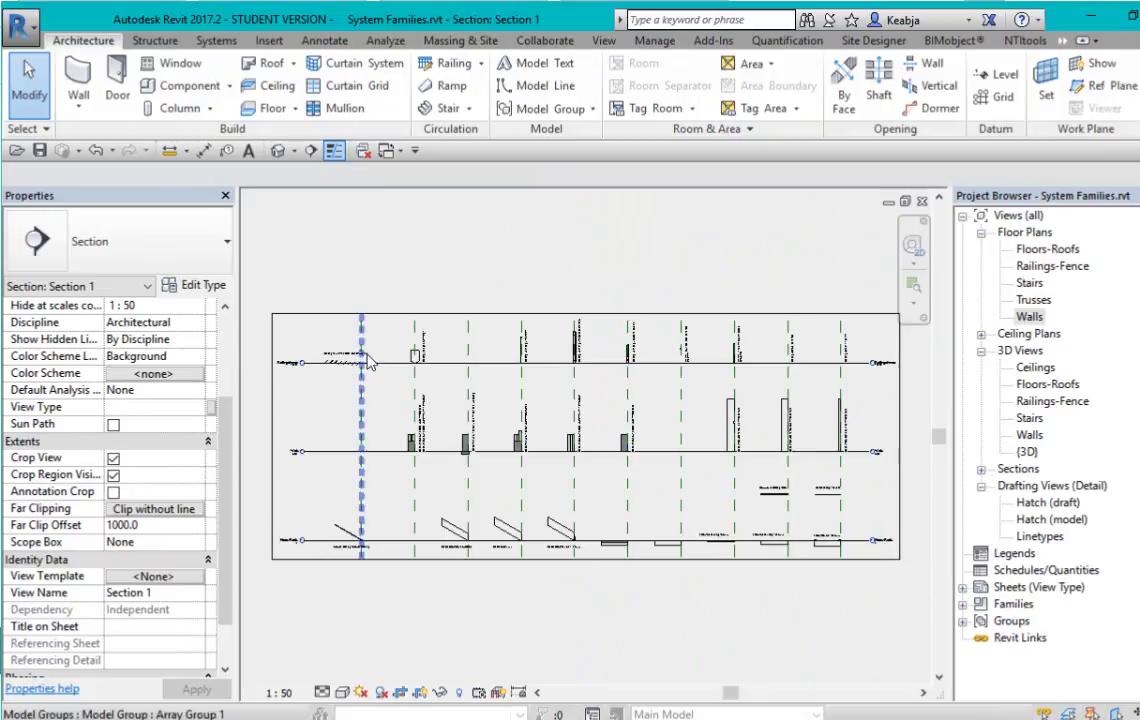
Examine the wall and roof samples in Section 1, with a close look at the 390mm concrete and LW Thermo Block foundation wall.
scroll(418, 358, up, 5)
scroll(542, 305, down, 6)
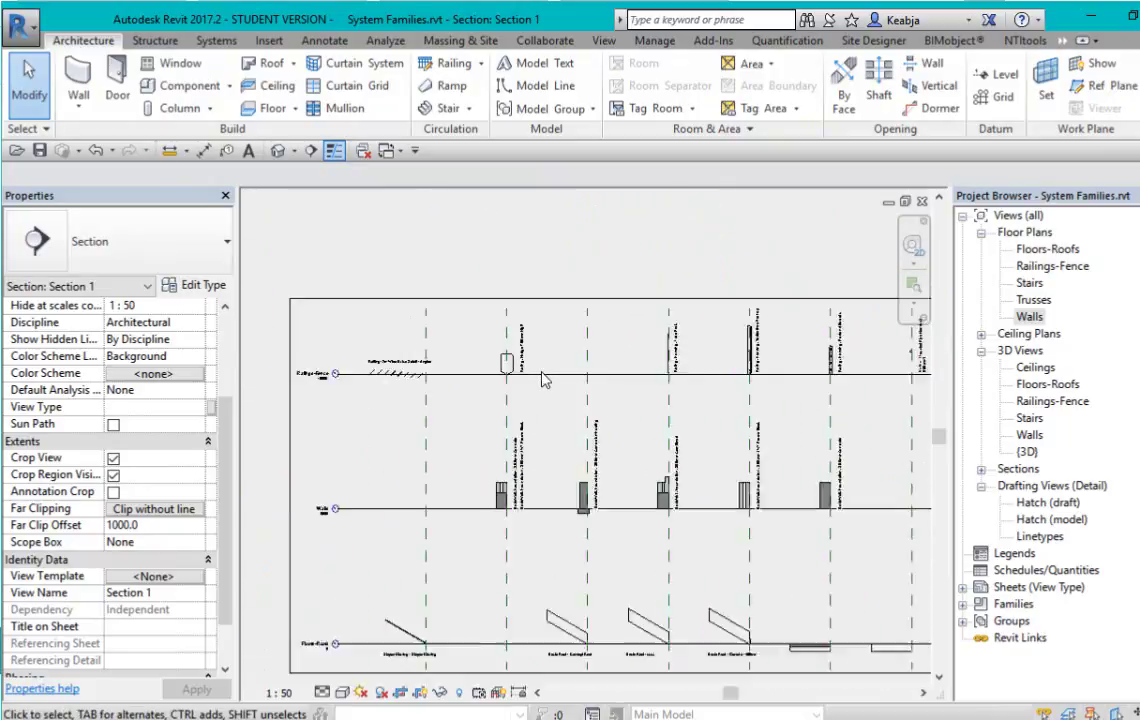
scroll(493, 509, up, 2)
scroll(565, 427, up, 4)
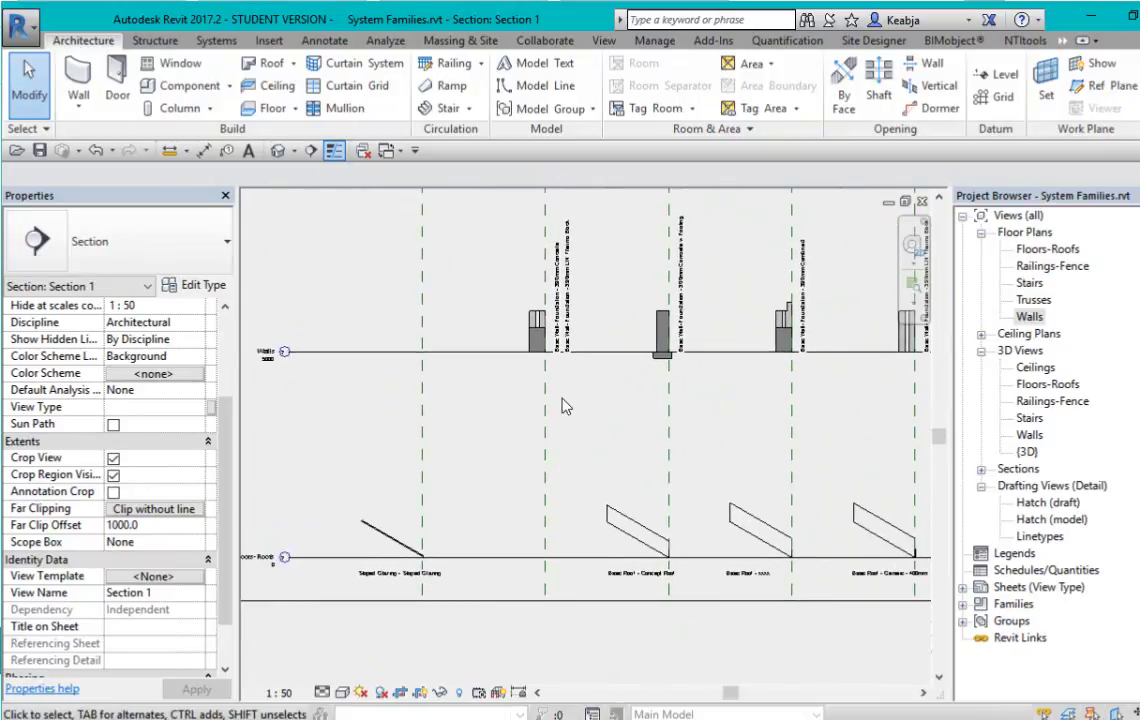
middle_drag(618, 322, 615, 385)
scroll(817, 458, down, 2)
scroll(816, 455, up, 4)
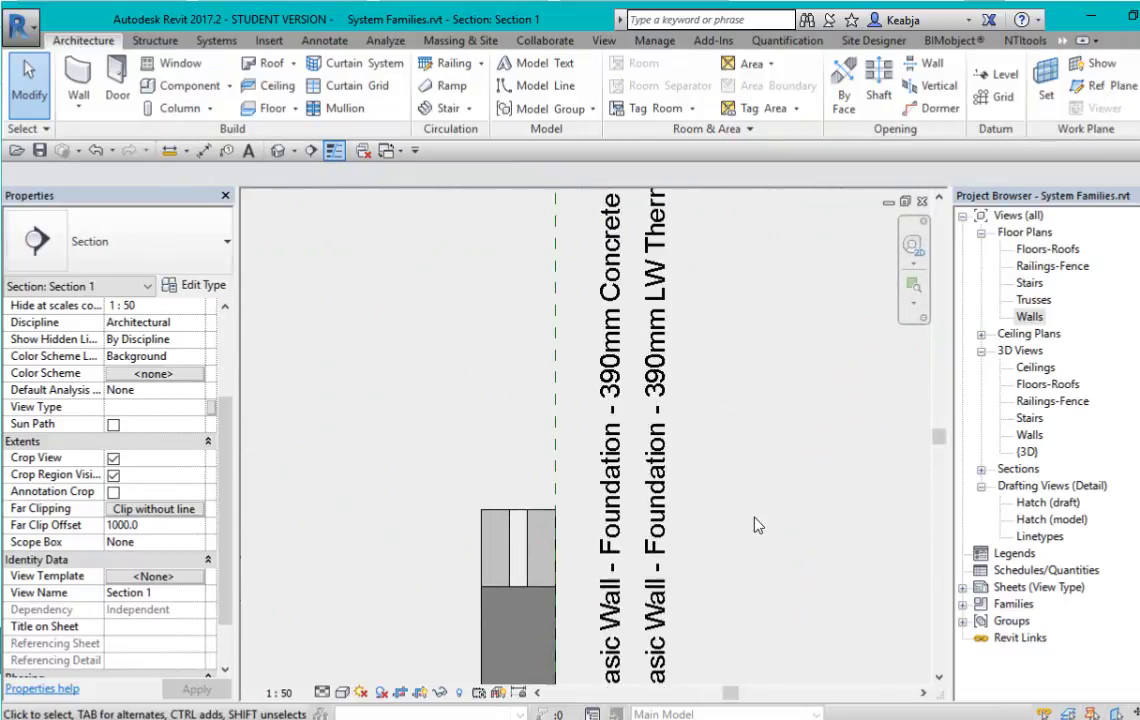
scroll(615, 385, down, 1)
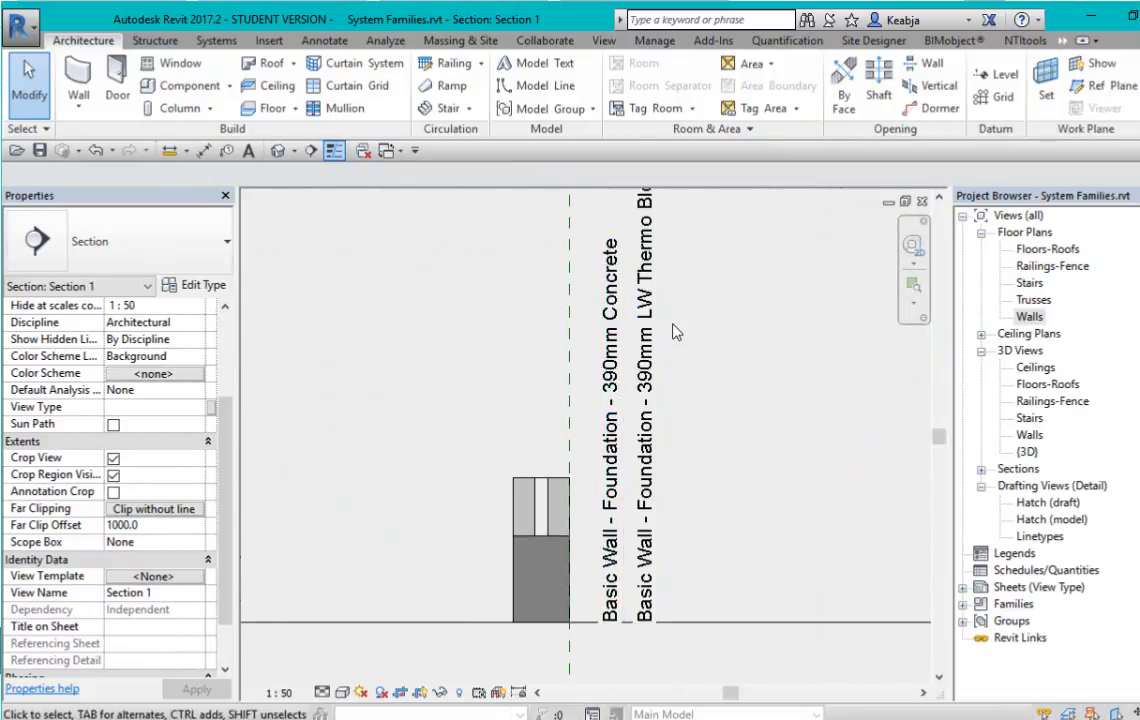
middle_drag(720, 366, 723, 377)
scroll(690, 410, up, 1)
scroll(675, 430, down, 1)
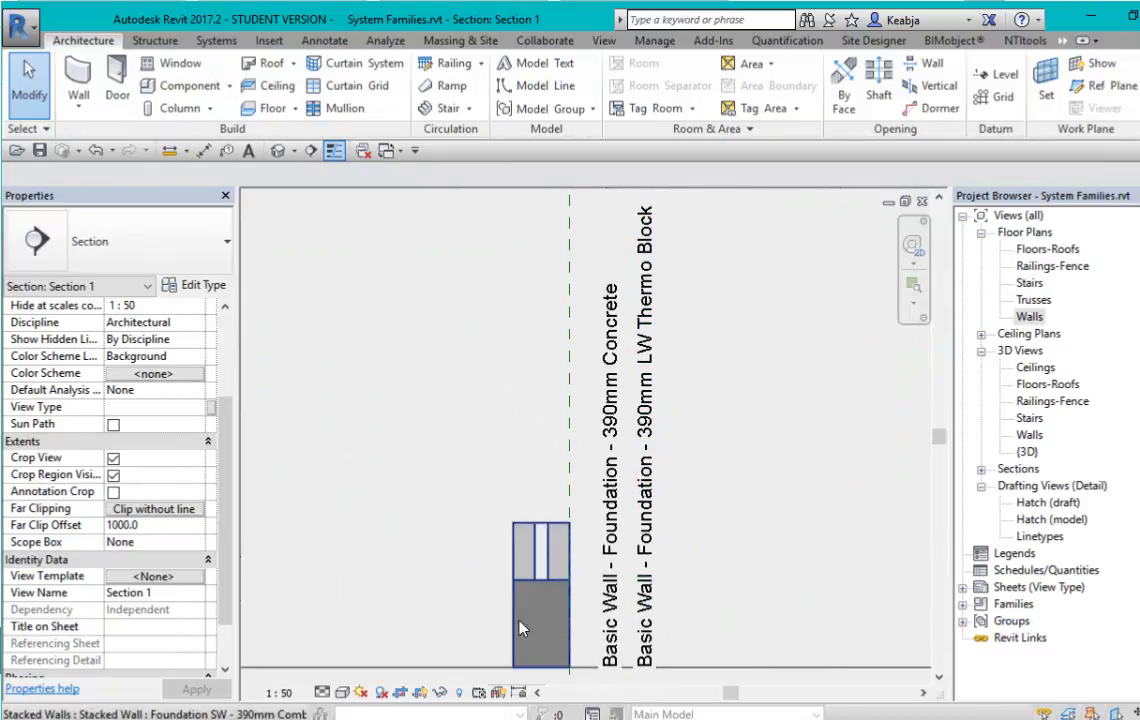
scroll(572, 595, down, 1)
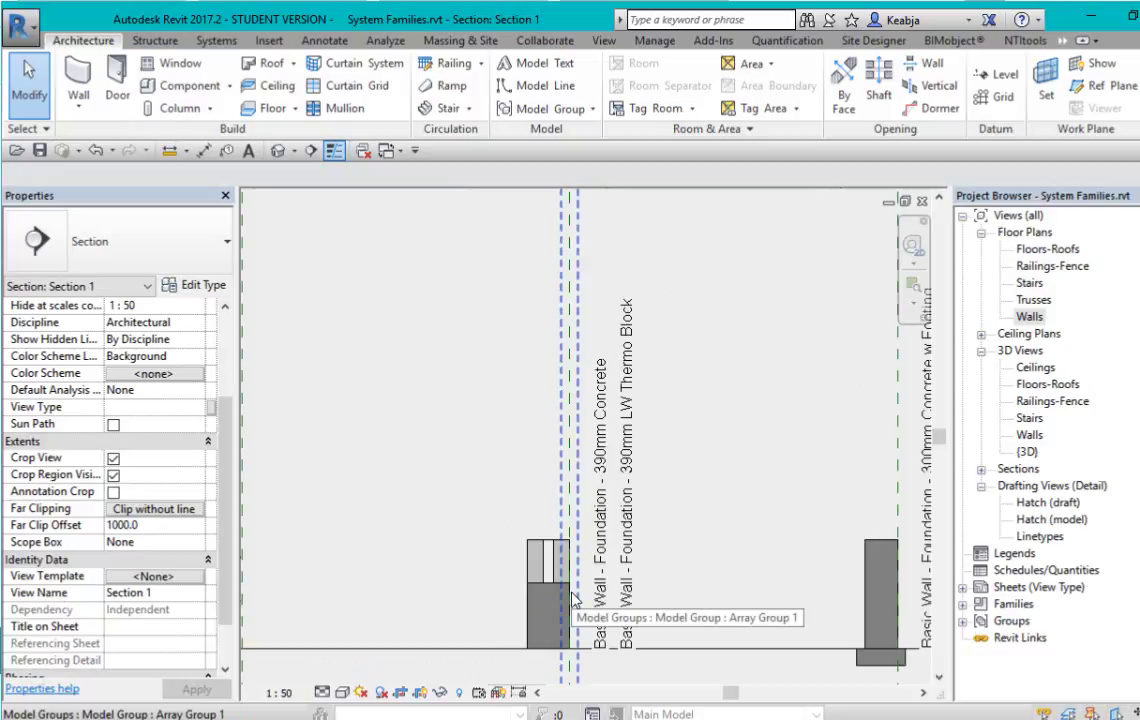
Select the 300mm Concrete w Footing foundation wall in Section 1 and check its type.
scroll(533, 580, down, 1)
scroll(725, 606, down, 2)
scroll(680, 610, up, 3)
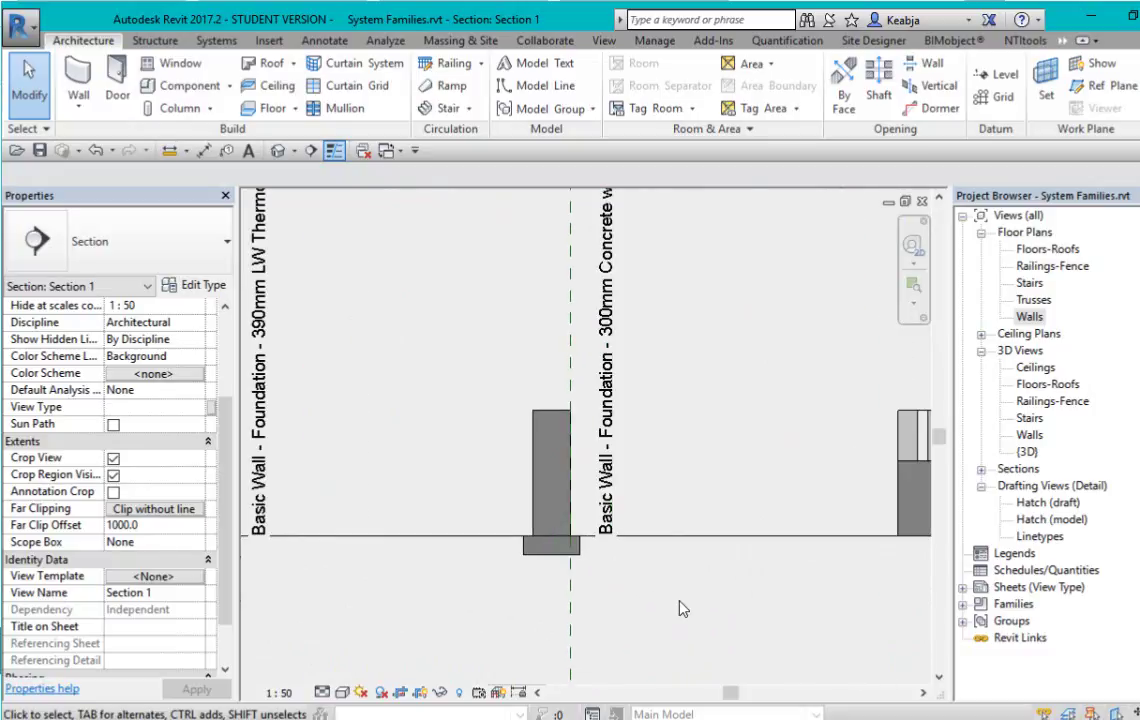
click(547, 430)
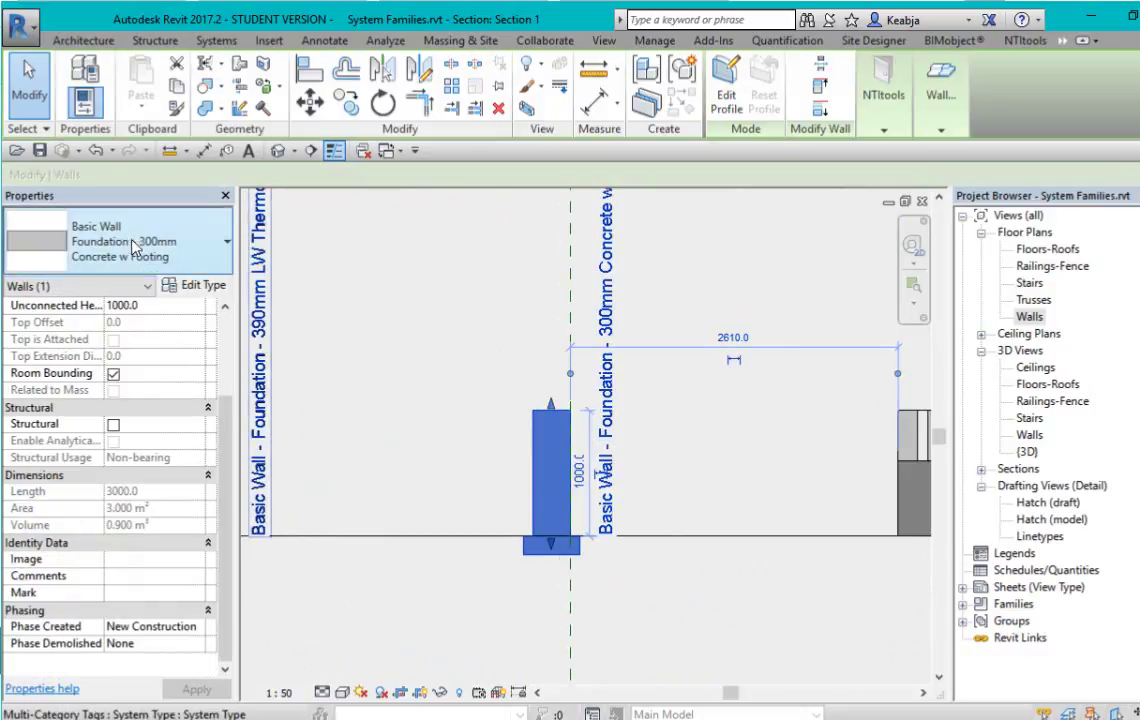
scroll(737, 507, down, 1)
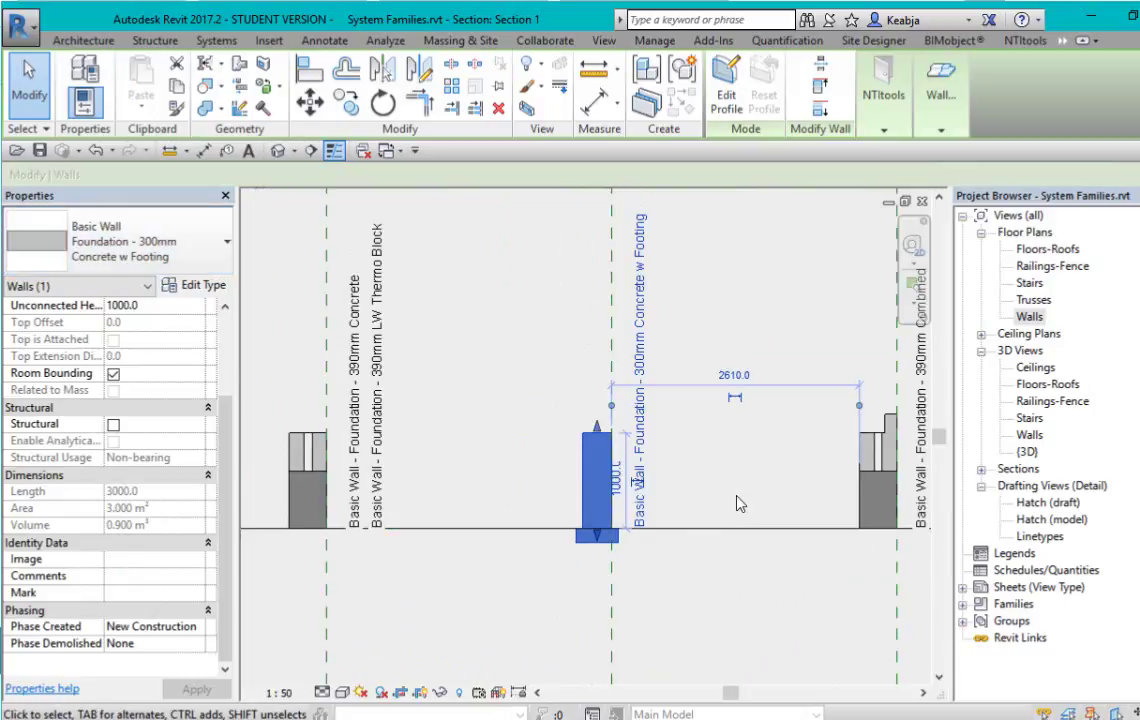
Delete the concrete block sweep on top of the 390mm Combined foundation wall and undo the deletion.
middle_drag(790, 477, 490, 480)
scroll(695, 491, up, 1)
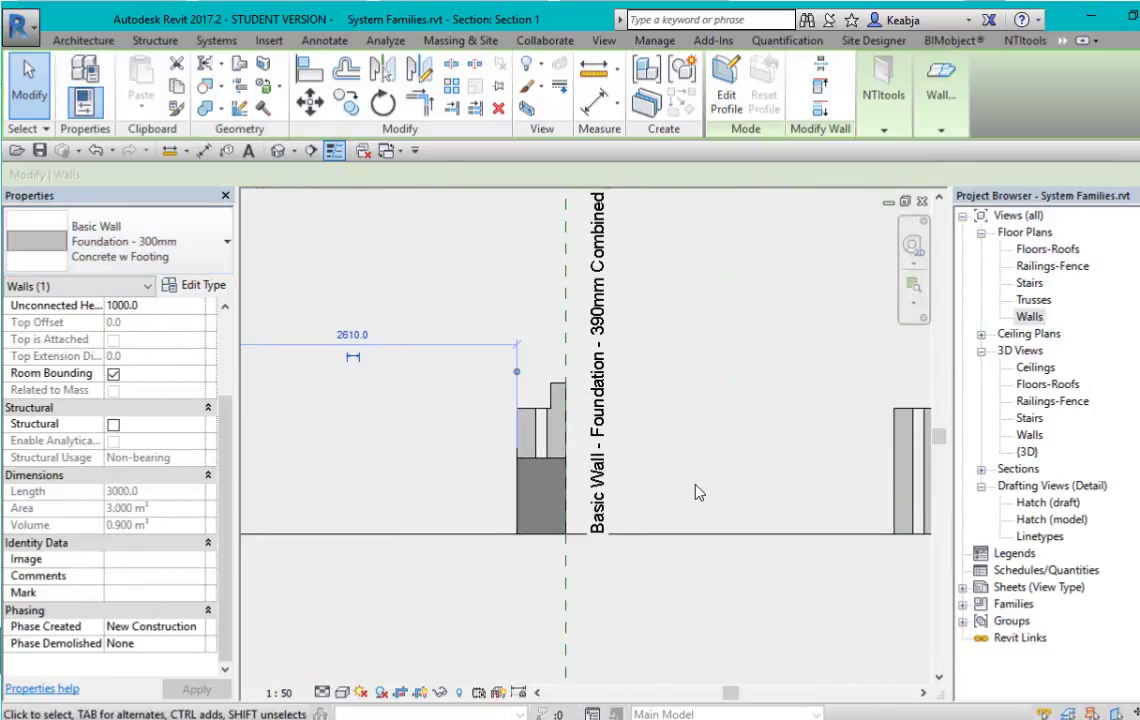
click(557, 396)
key(Delete)
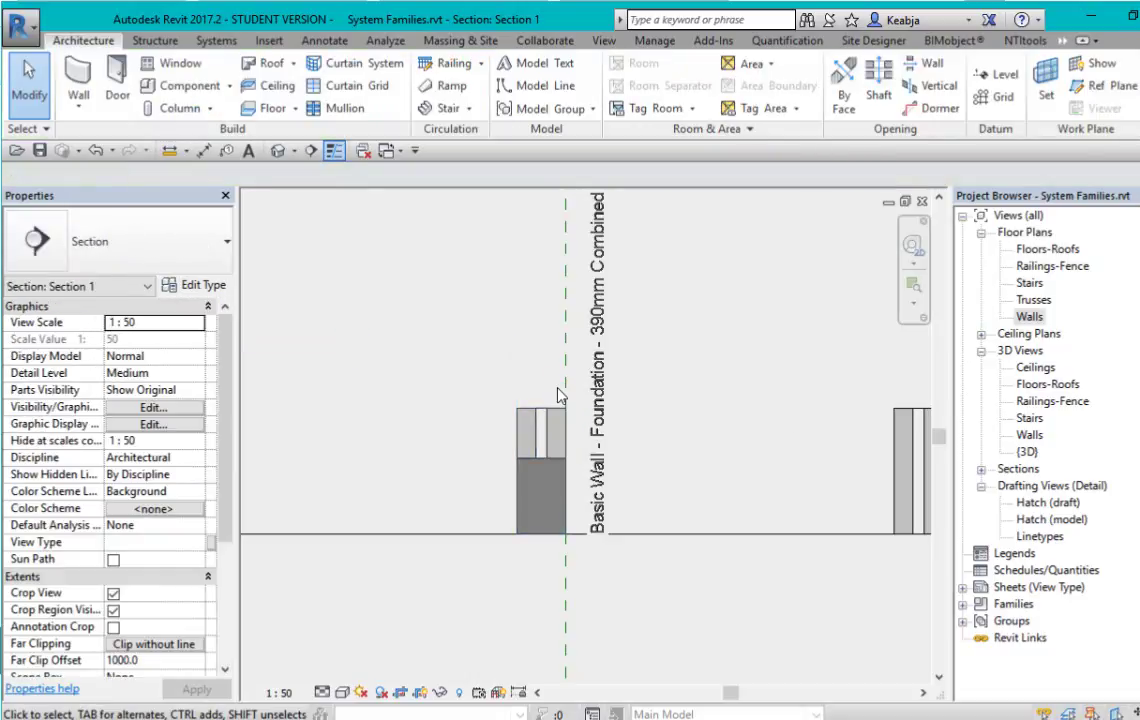
key(ctrl+z)
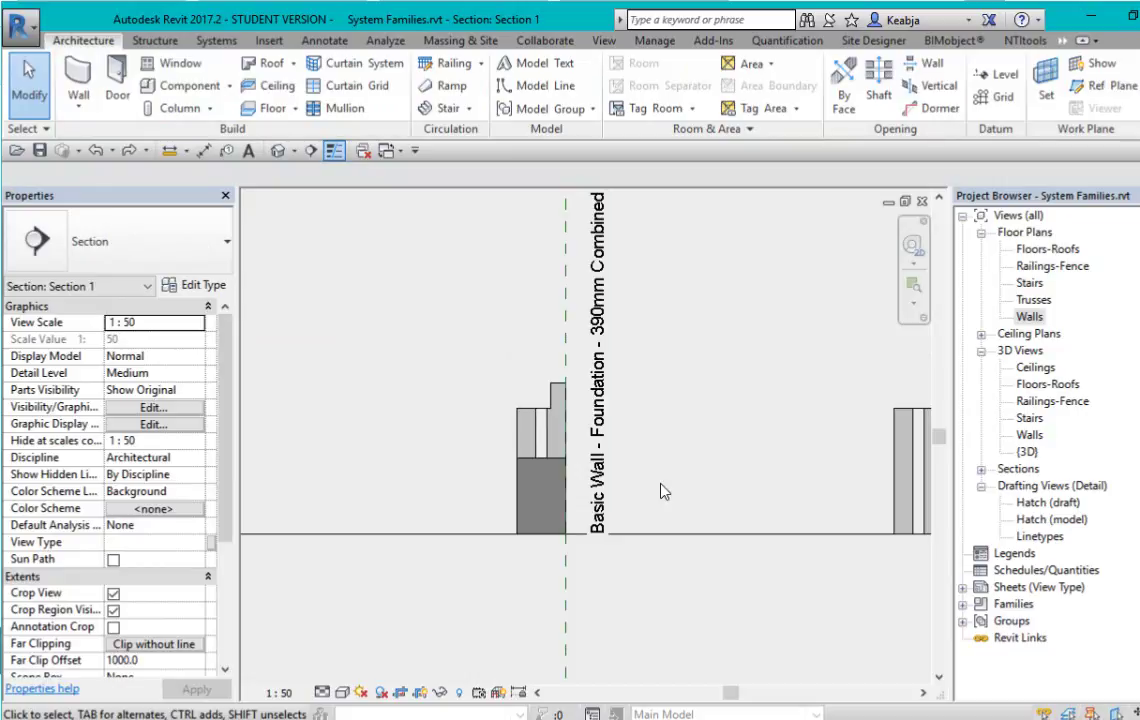
Inspect the types of the concrete block wall sweep and of the 390mm Combined foundation wall beneath it.
click(557, 397)
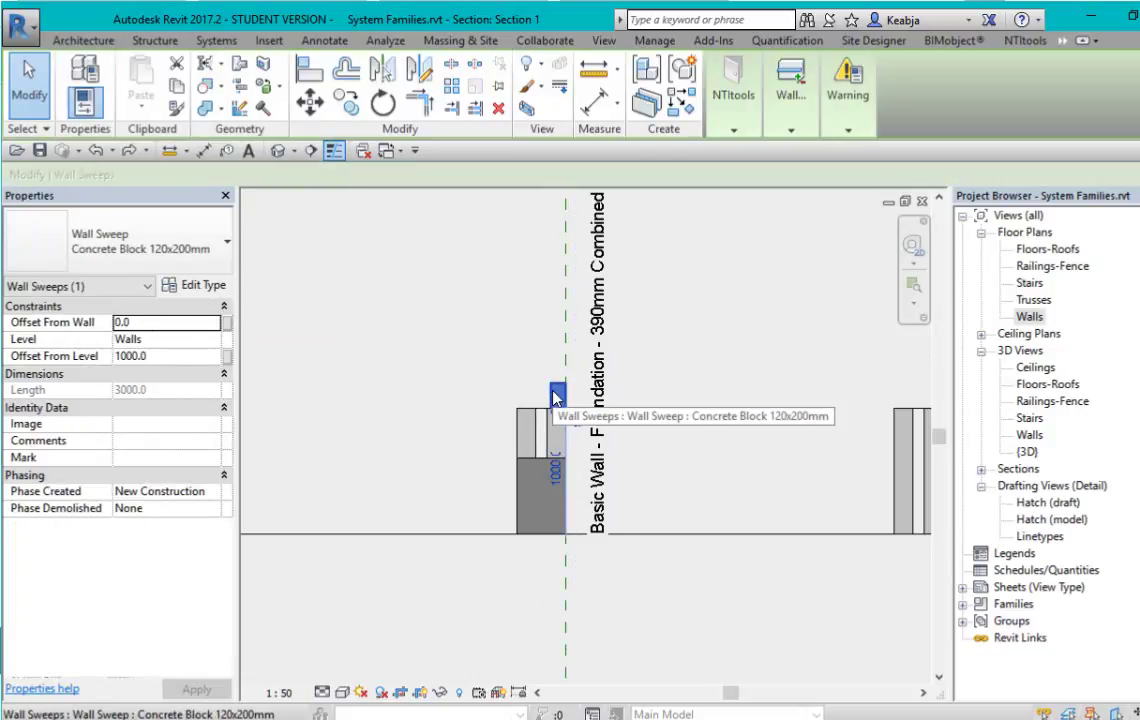
click(692, 425)
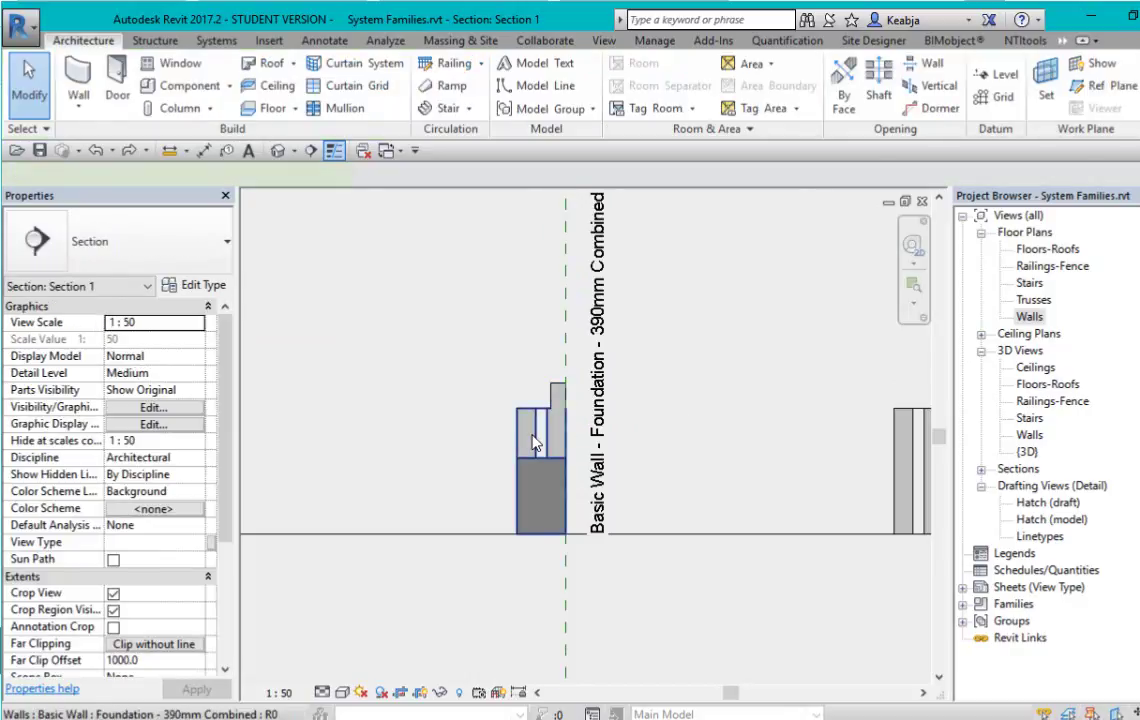
click(533, 442)
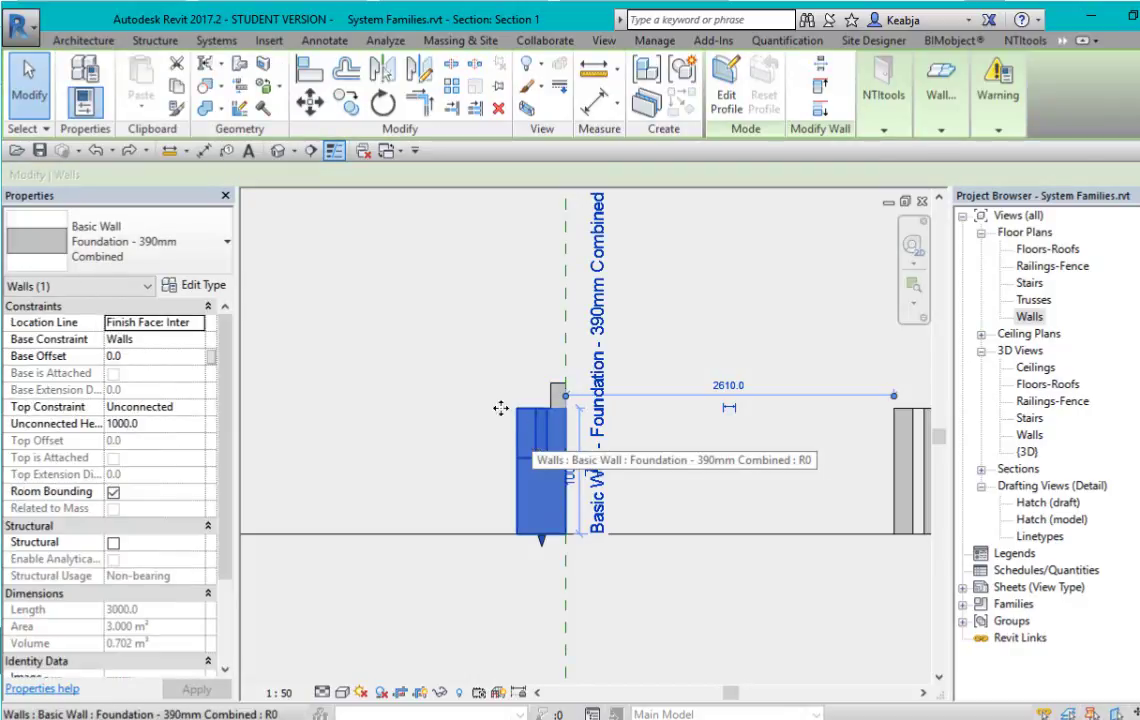
Look up the Wall Sweep and Wall Reveal commands among the available wall tools.
click(90, 42)
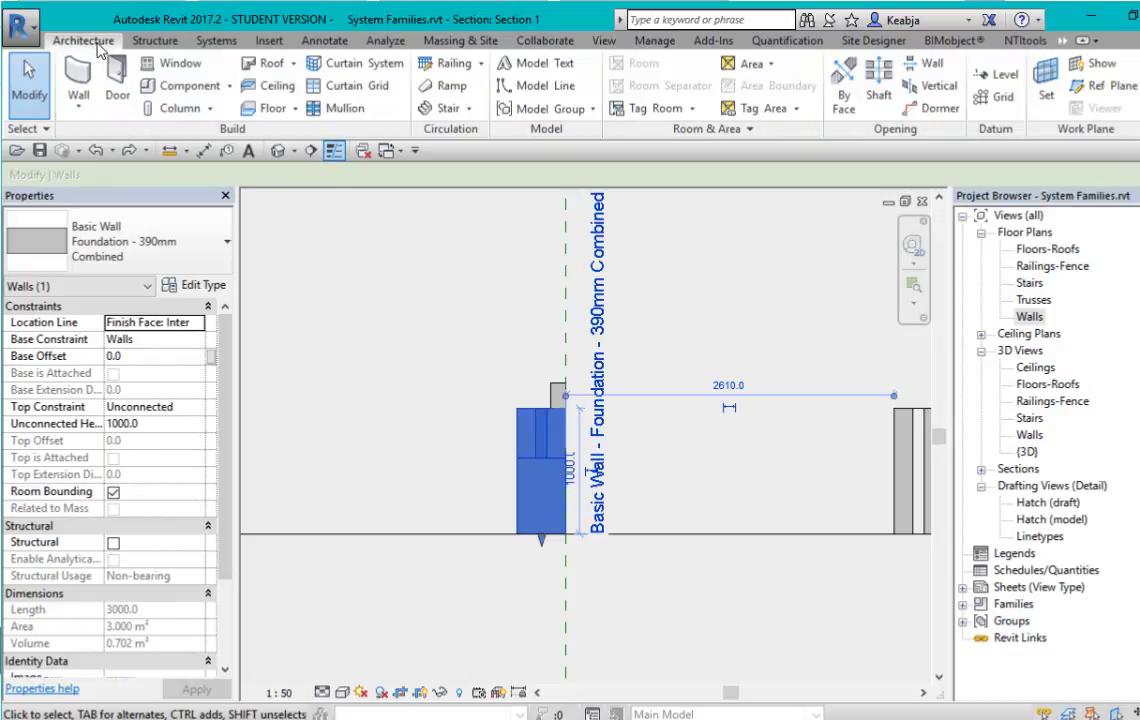
click(80, 106)
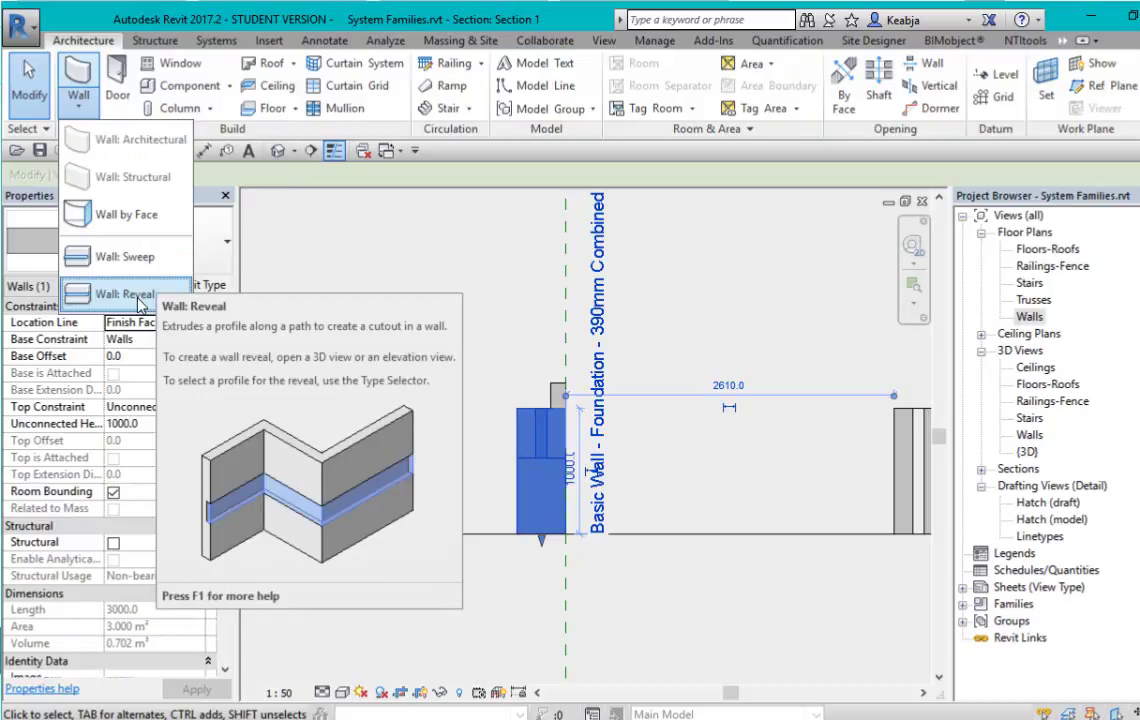
click(402, 275)
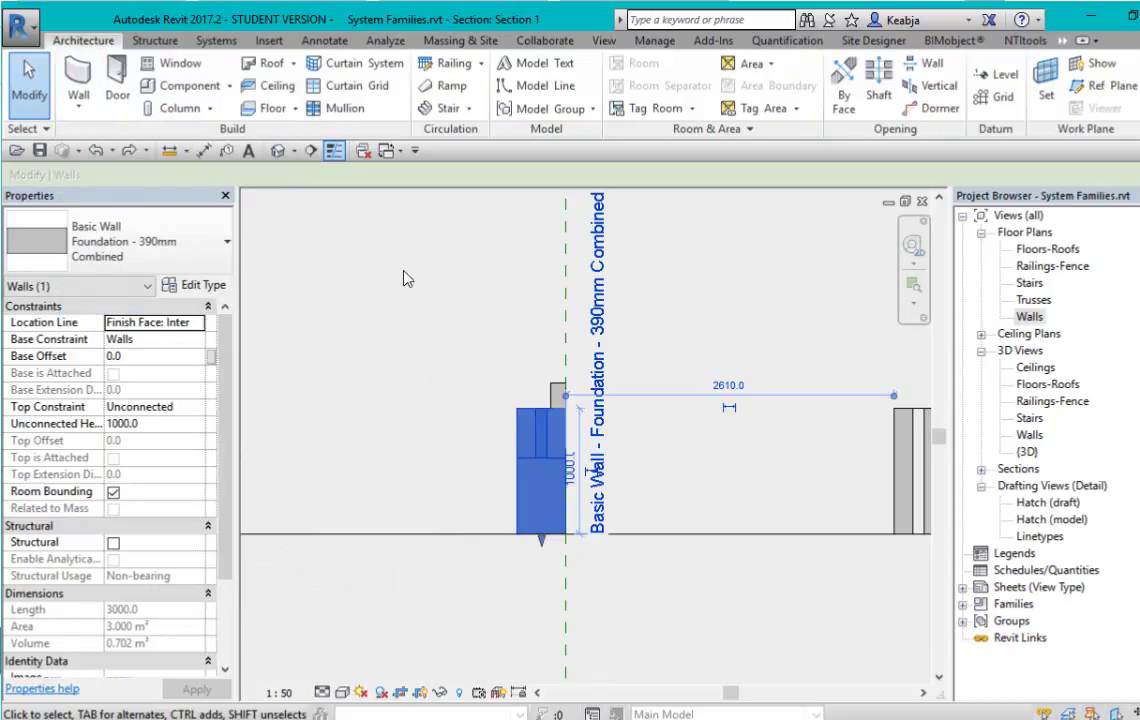
Open the structure assembly of the stacked wall type Foundation SW - 390mm Combined to examine its component walls.
scroll(458, 420, down, 2)
middle_drag(674, 478, 506, 473)
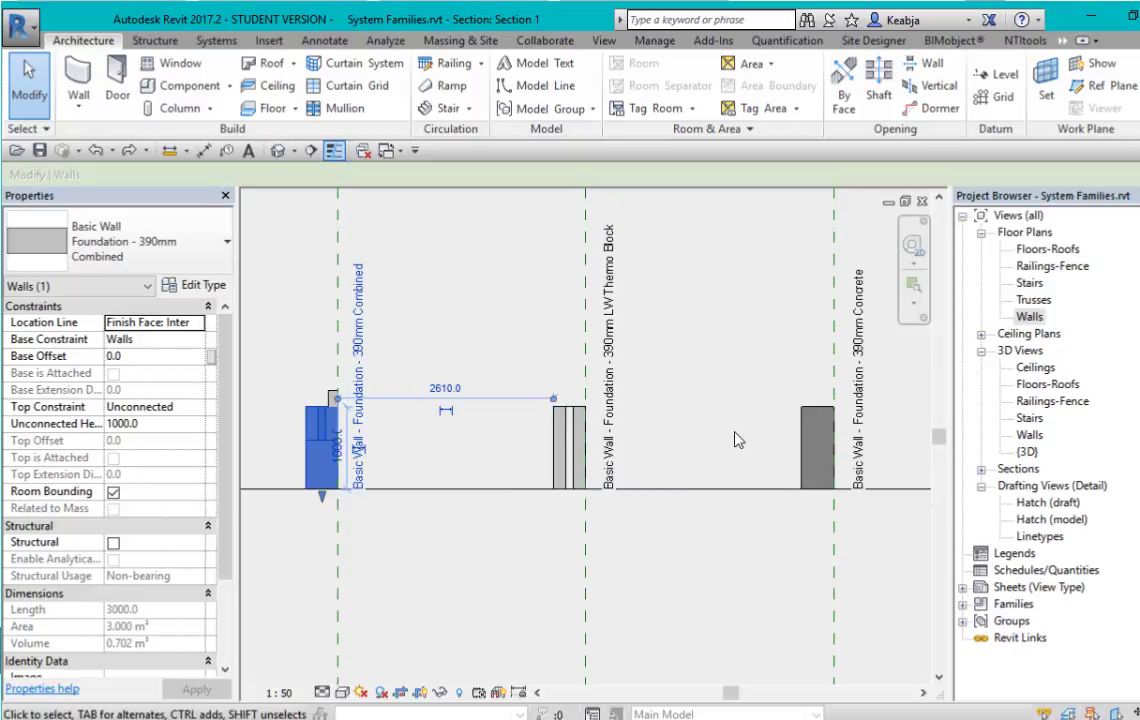
middle_drag(719, 437, 686, 437)
scroll(686, 437, down, 4)
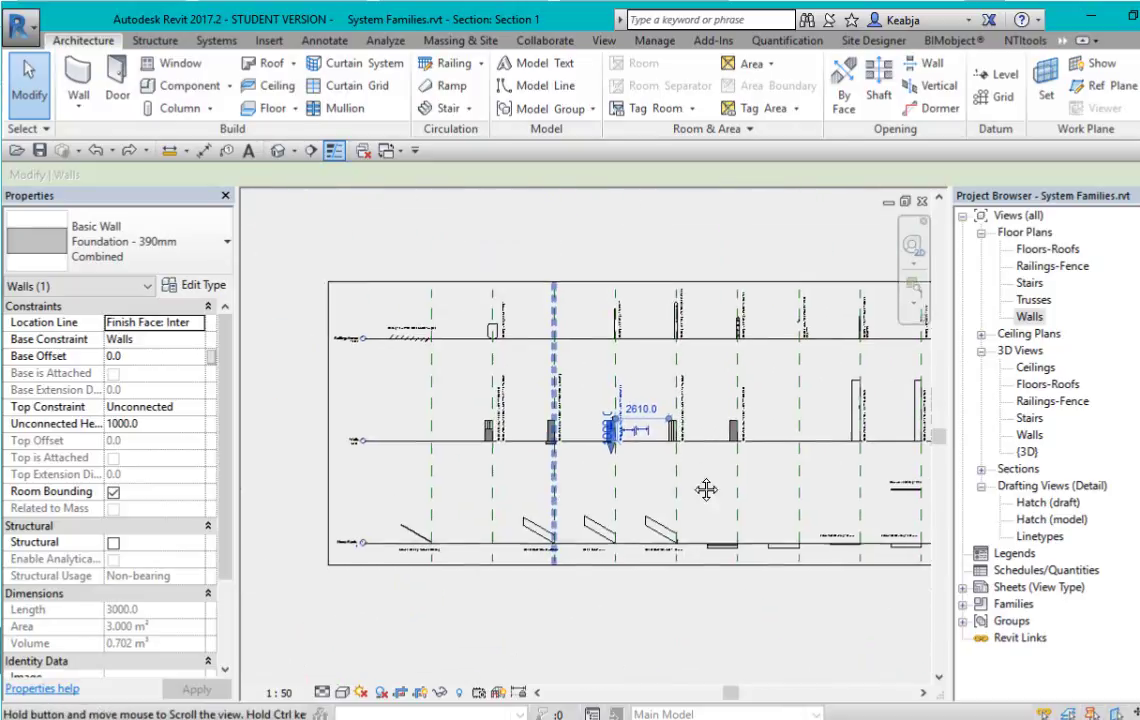
scroll(667, 445, up, 5)
click(567, 398)
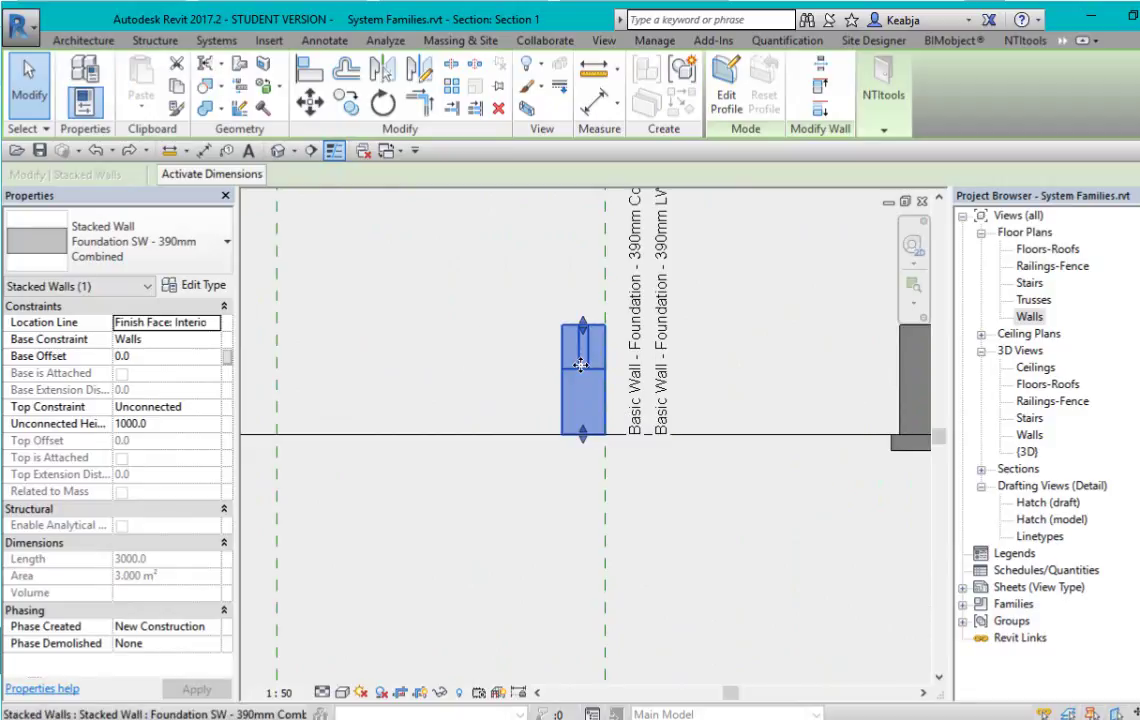
click(200, 288)
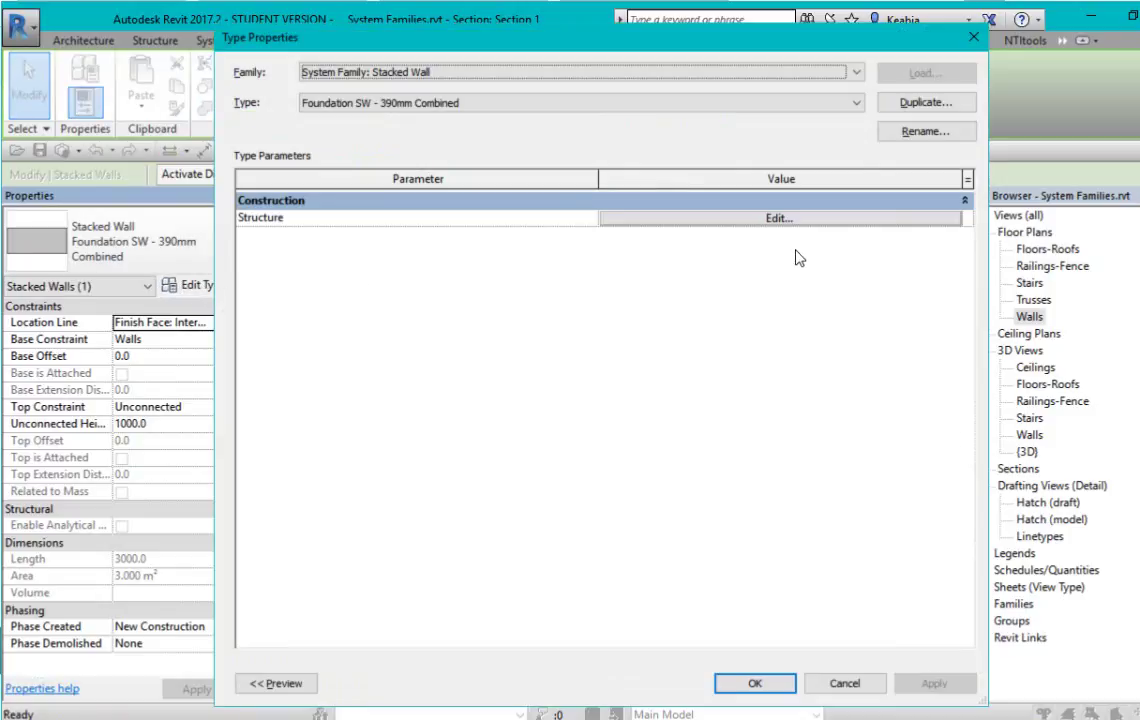
click(819, 220)
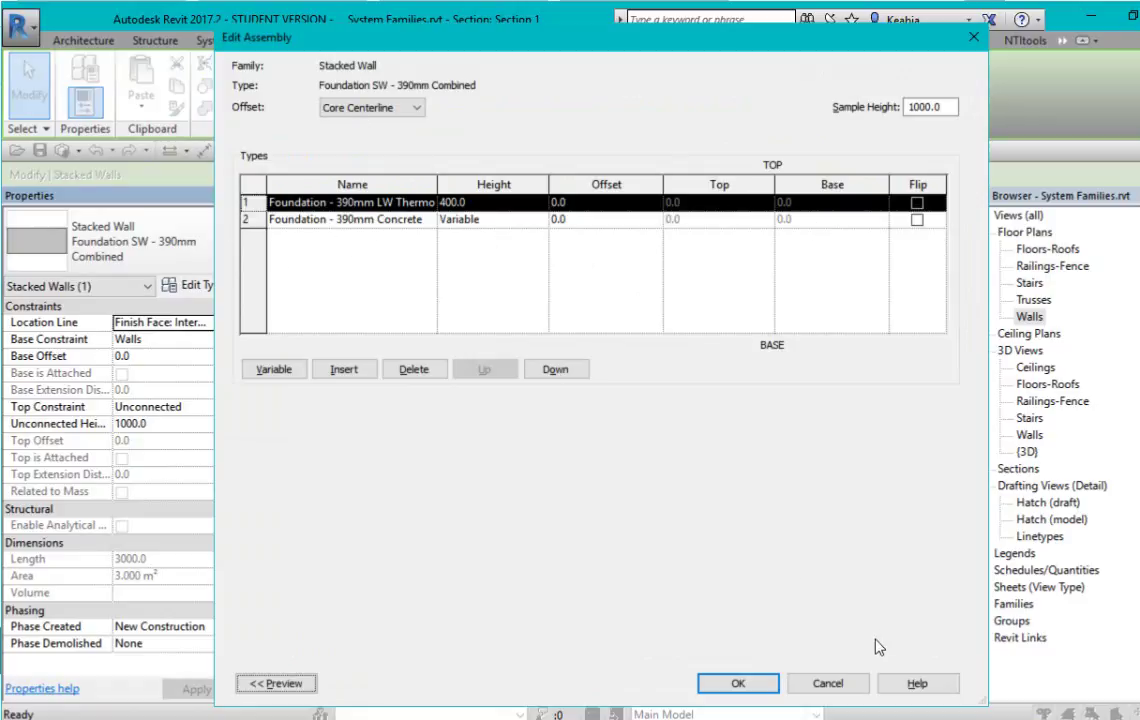
Close the stacked wall's structure assembly unchanged and review the type properties of Foundation SW - 390mm Combined once more.
click(825, 683)
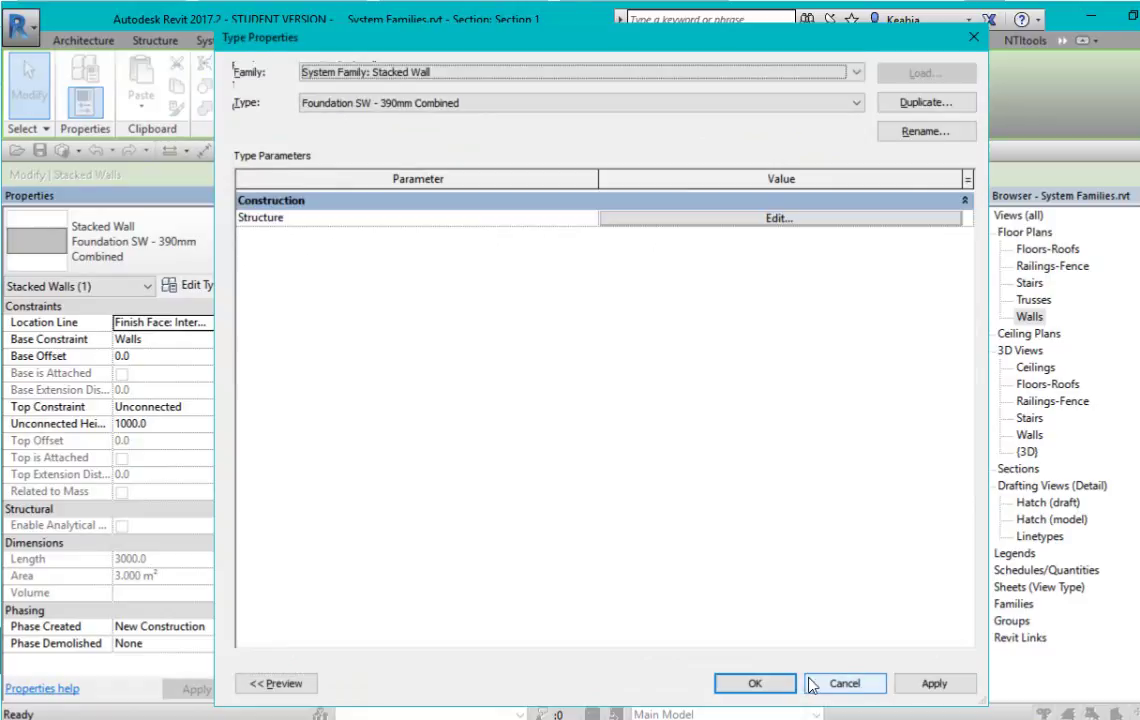
click(855, 684)
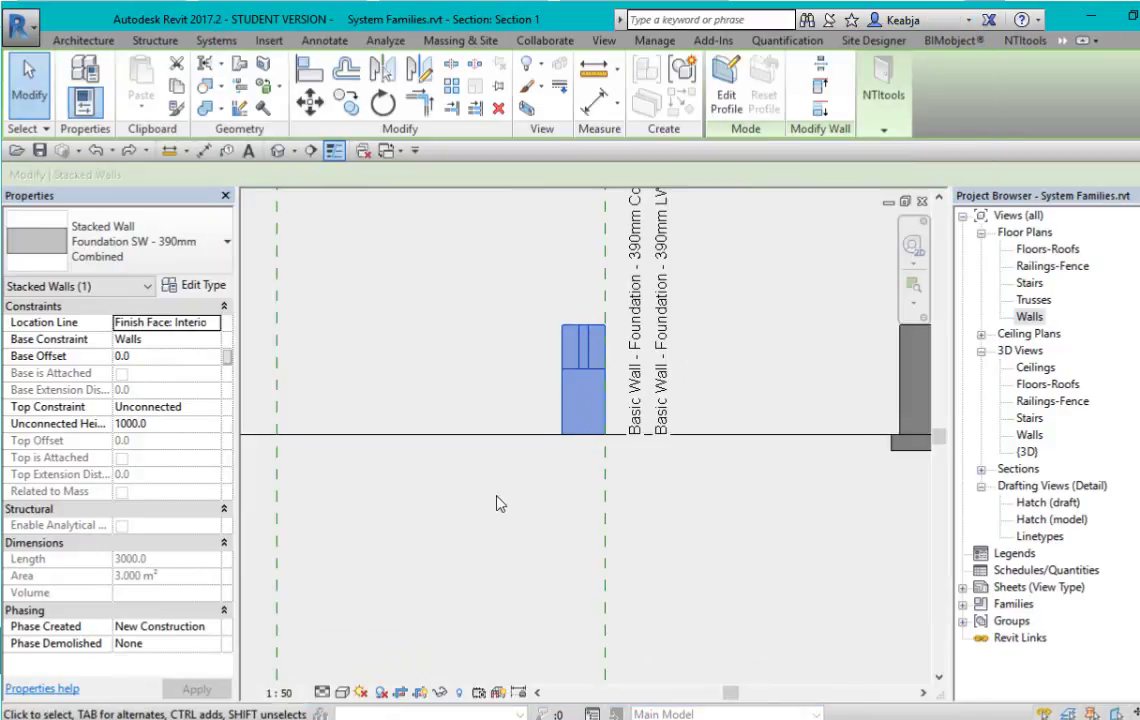
click(466, 570)
click(564, 399)
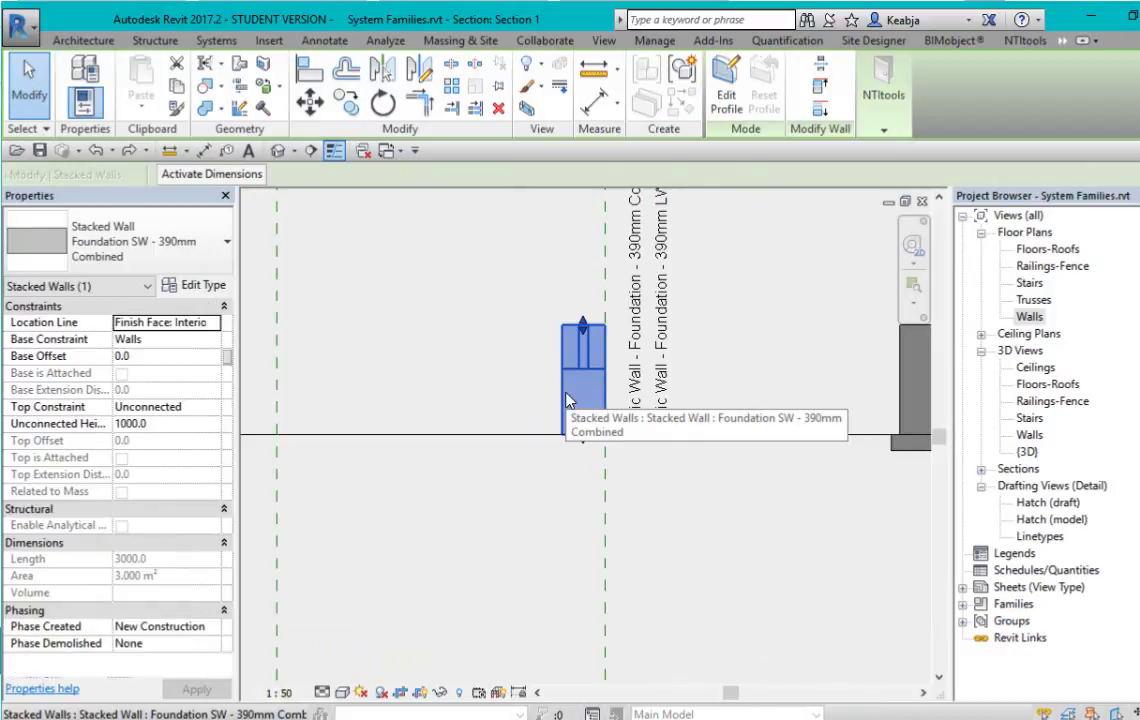
click(208, 286)
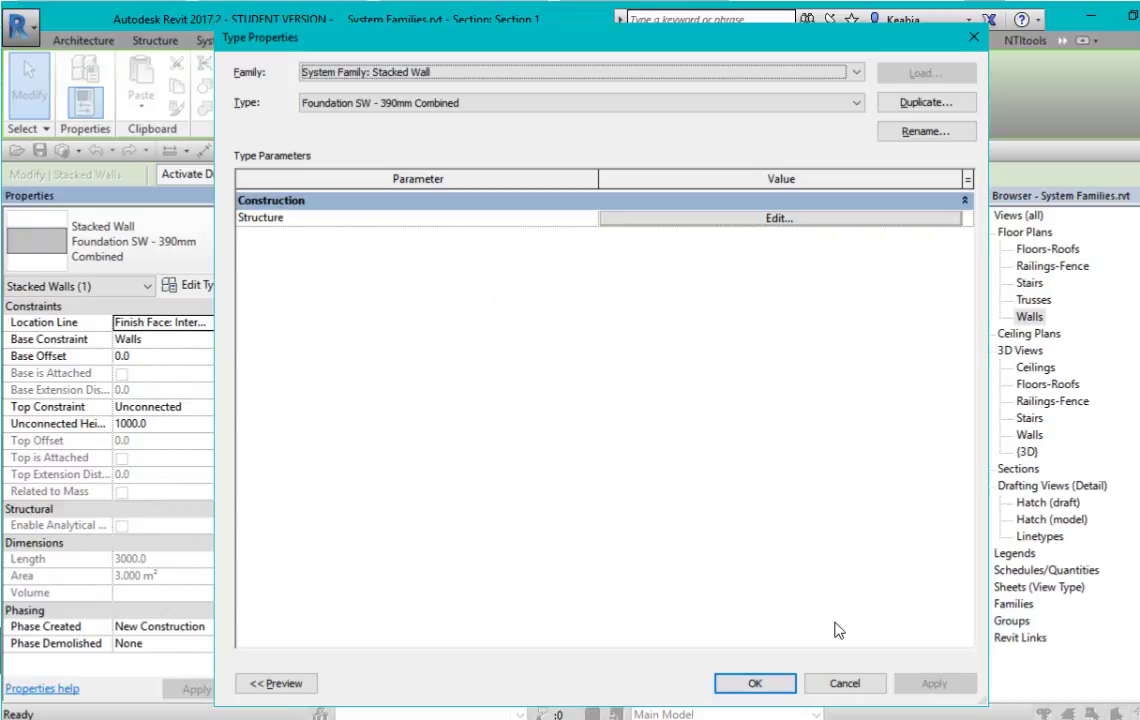
click(844, 683)
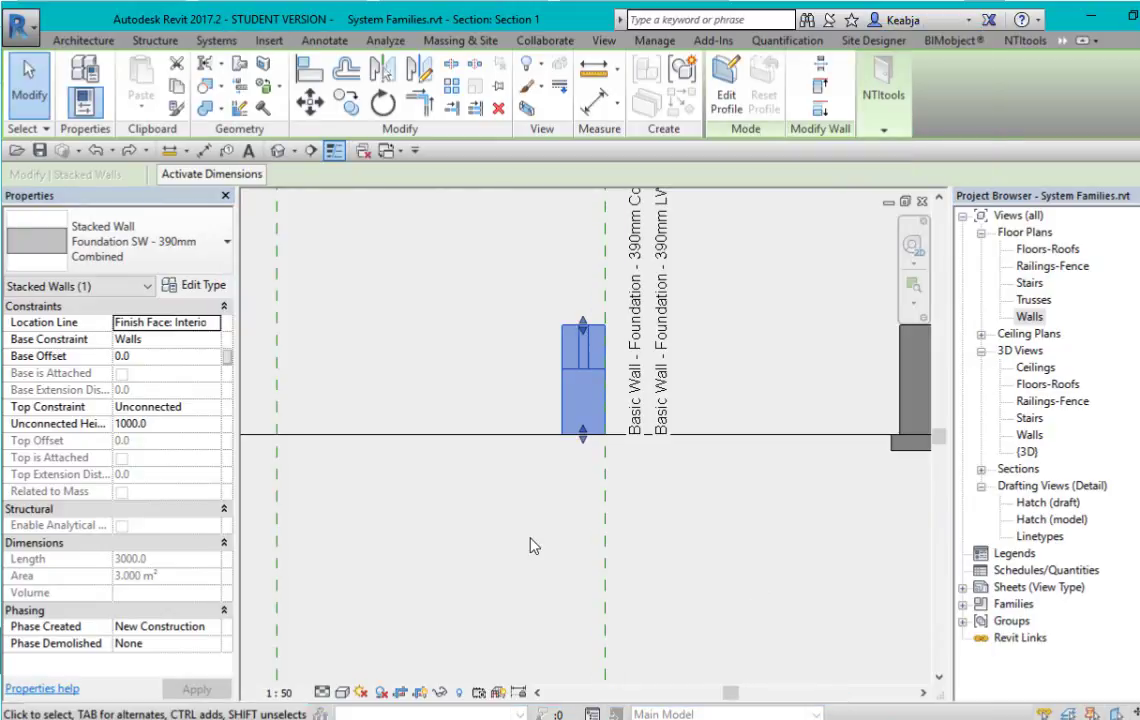
Open the structure assembly of the basic wall Foundation - 390mm Combined and show its section preview.
scroll(531, 535, down, 4)
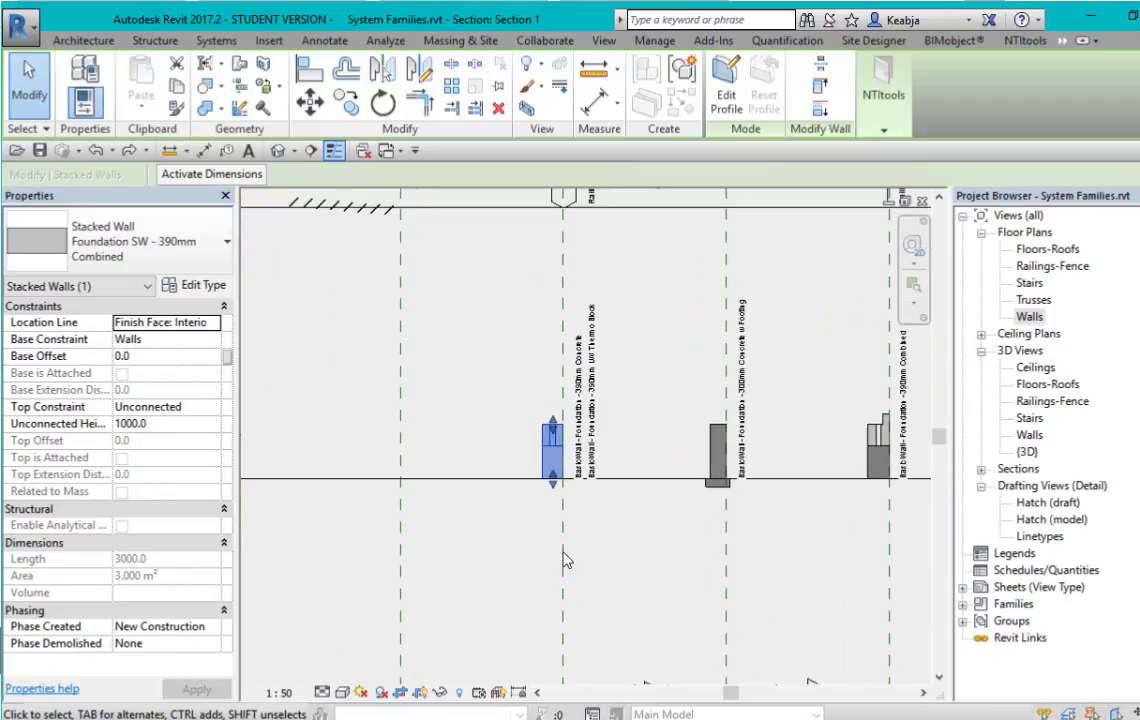
middle_drag(550, 515, 445, 485)
scroll(578, 461, up, 2)
scroll(600, 500, down, 3)
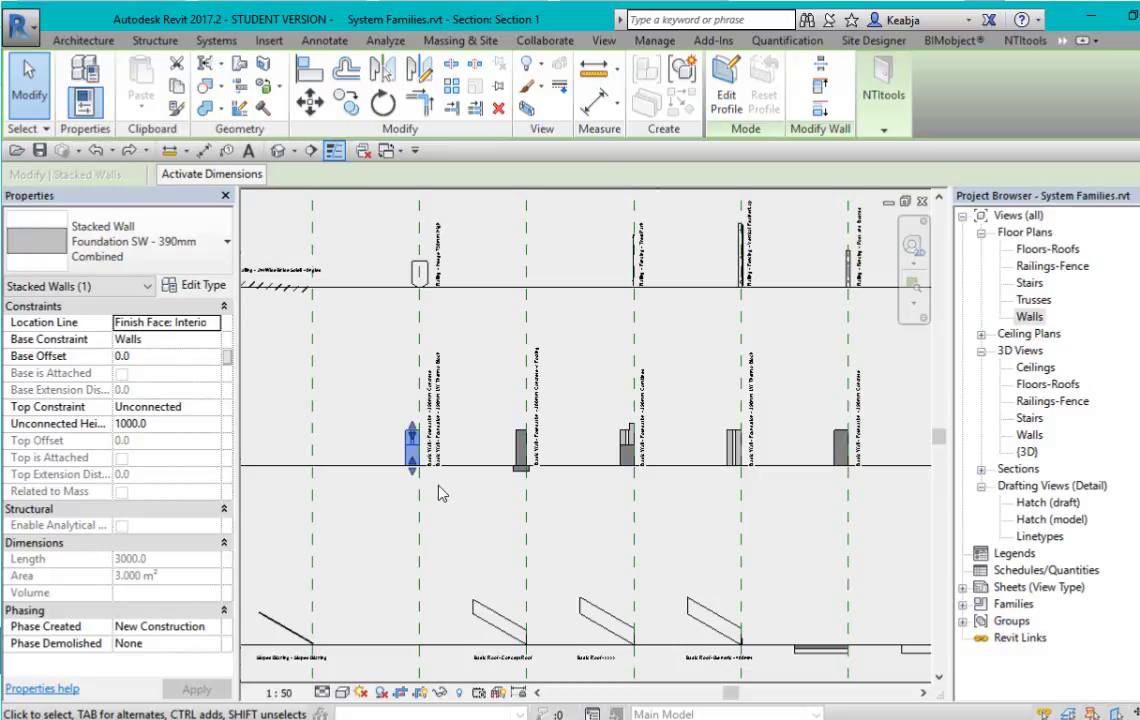
key(Escape)
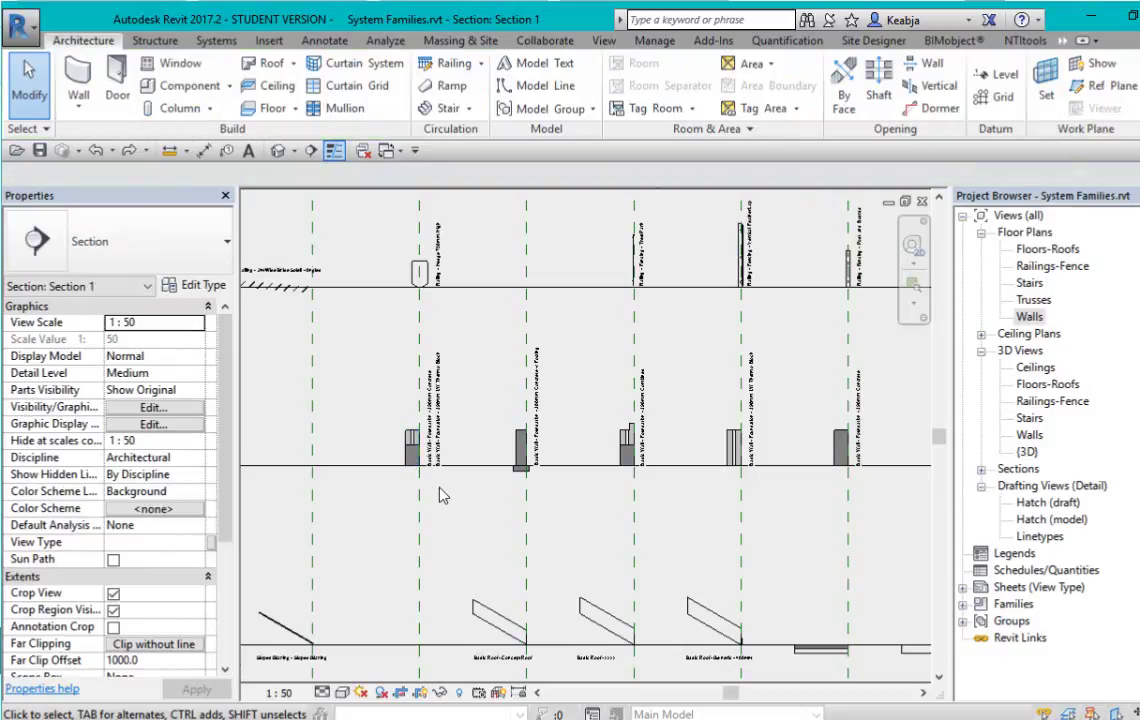
scroll(527, 510, up, 3)
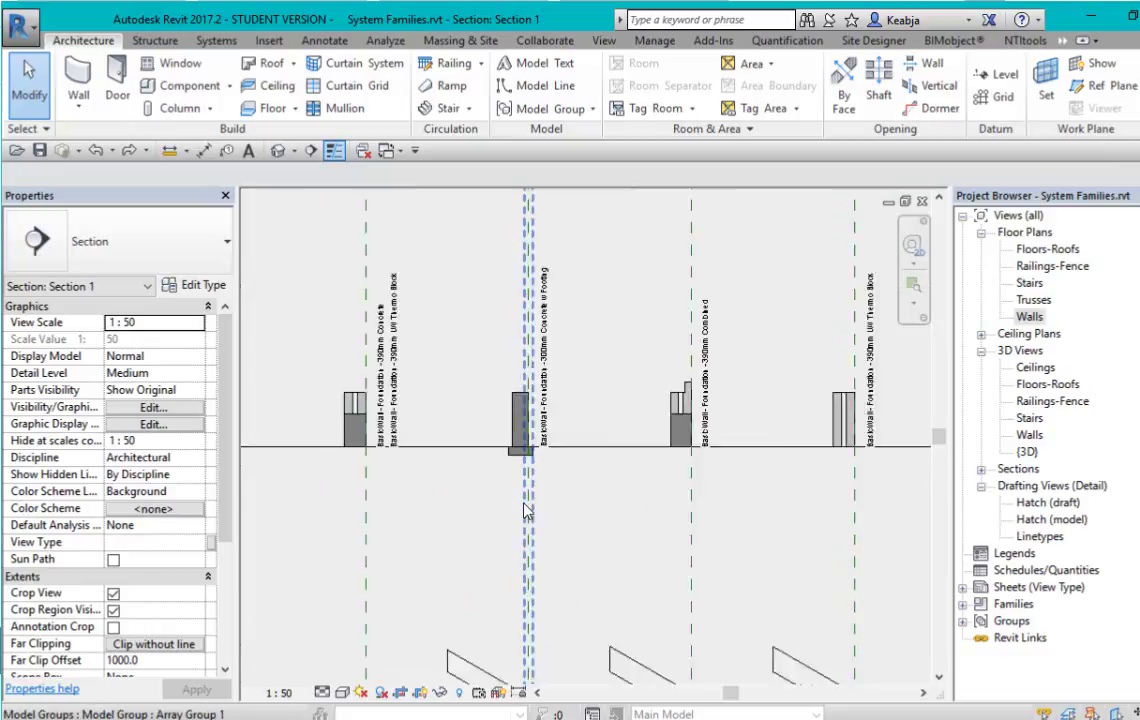
middle_drag(583, 473, 400, 415)
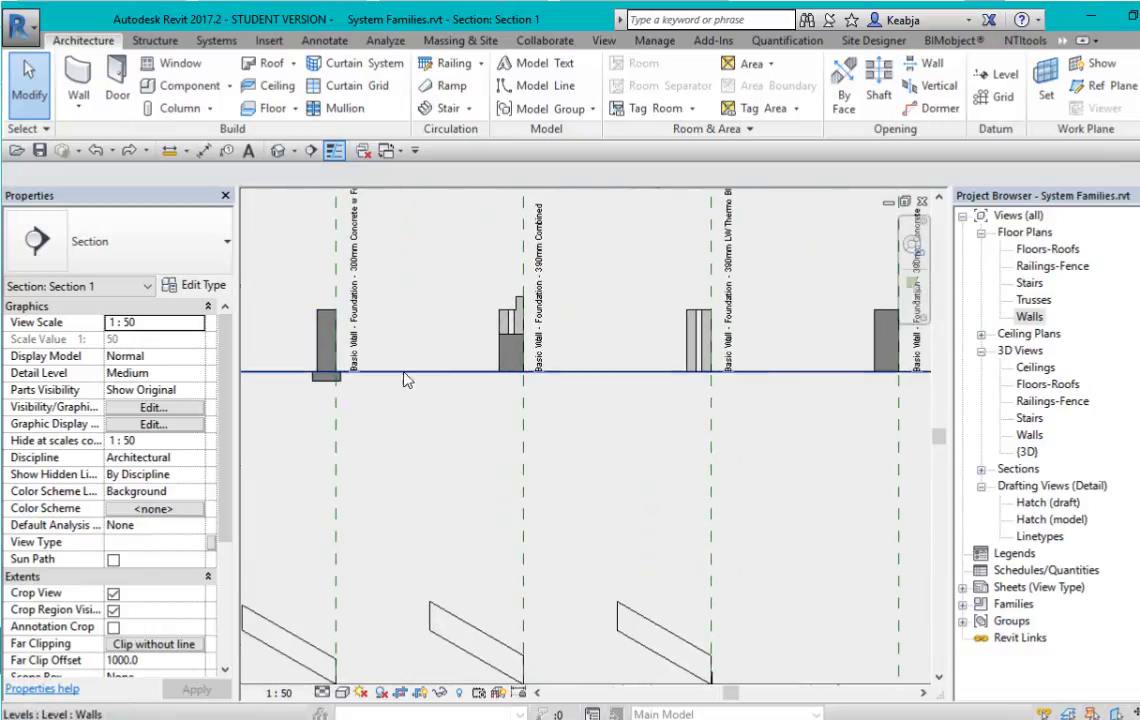
click(510, 354)
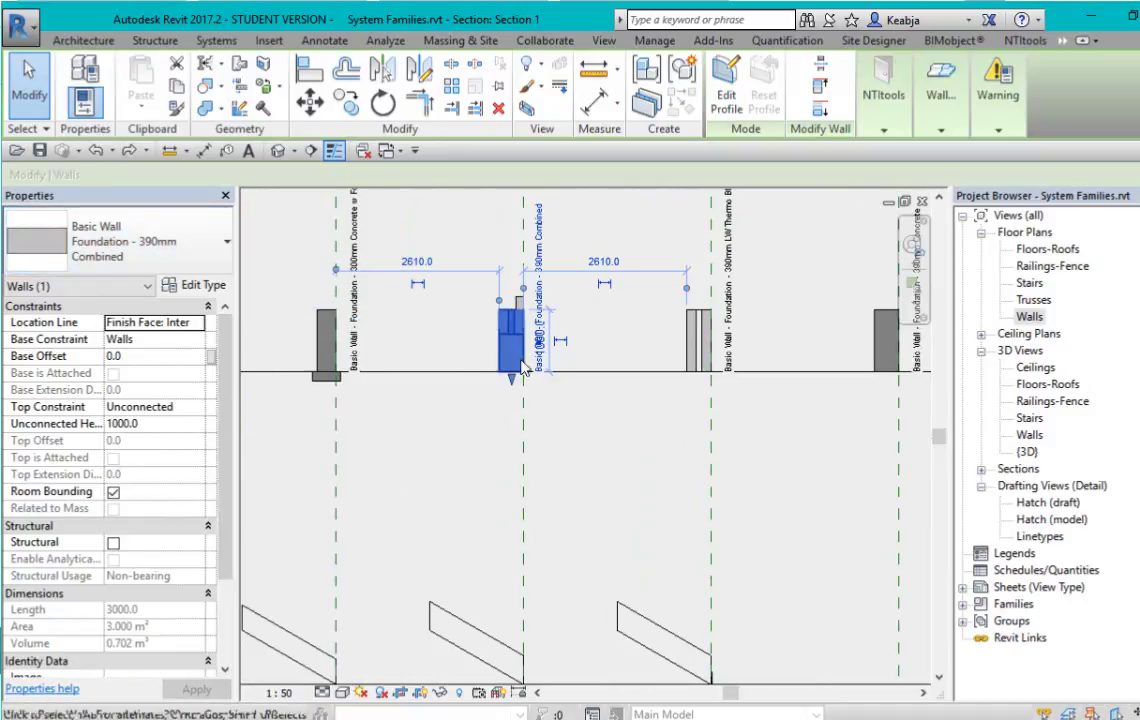
click(200, 288)
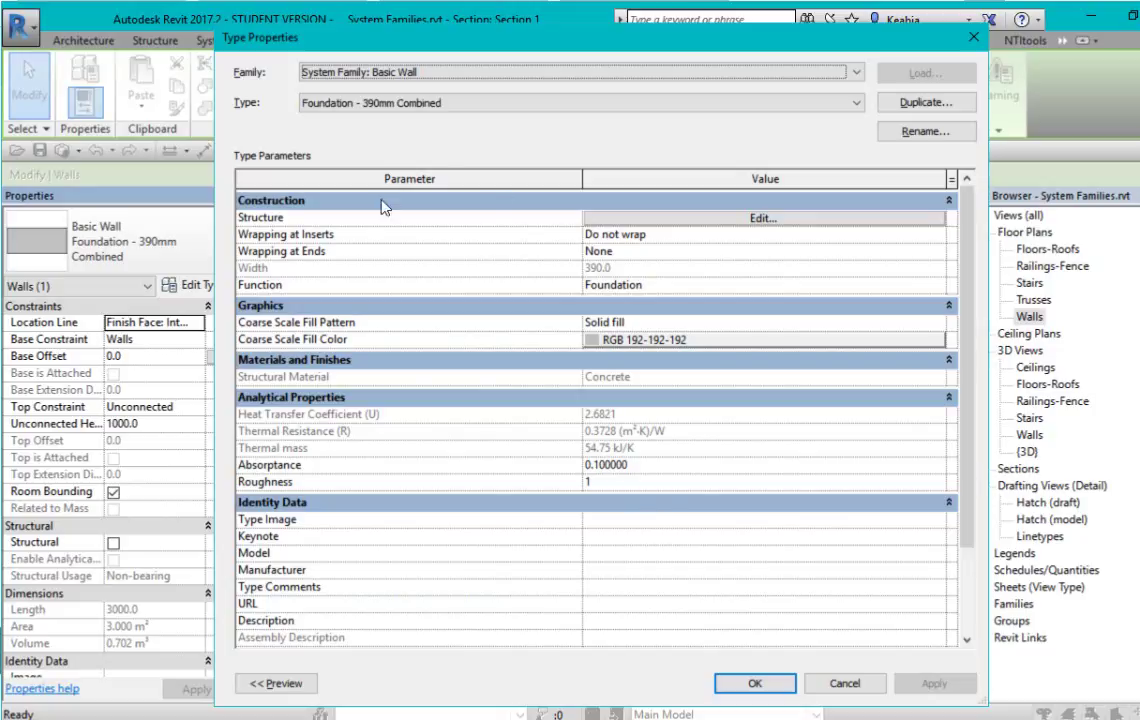
click(792, 220)
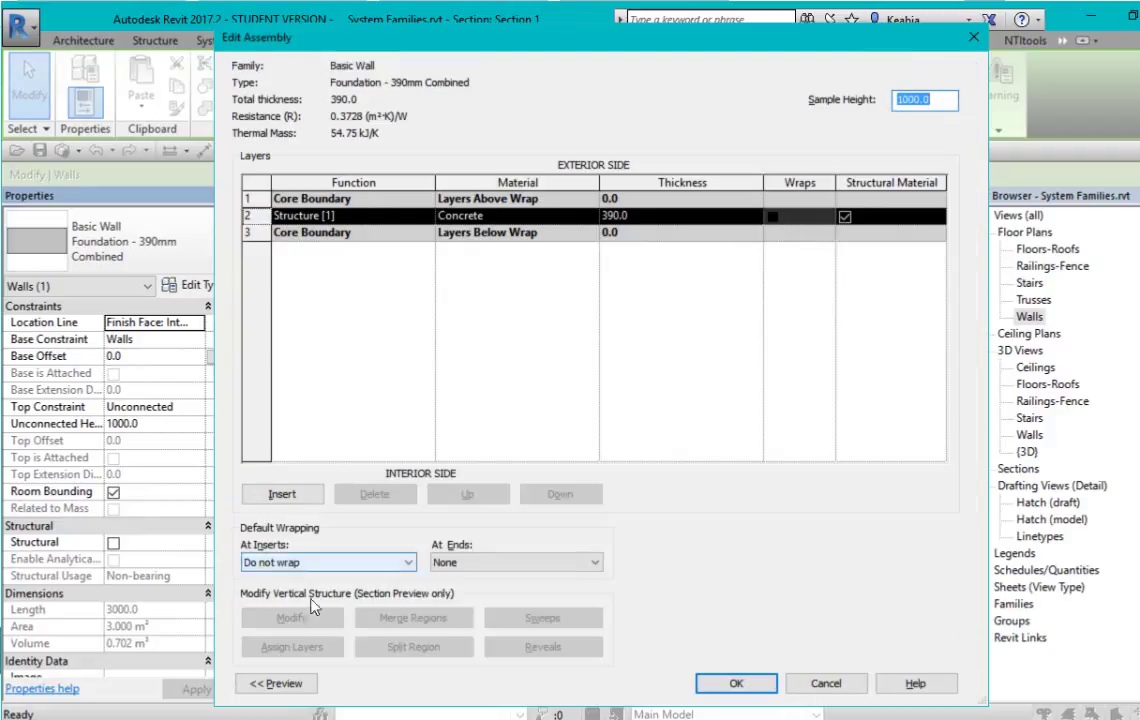
click(298, 685)
click(338, 684)
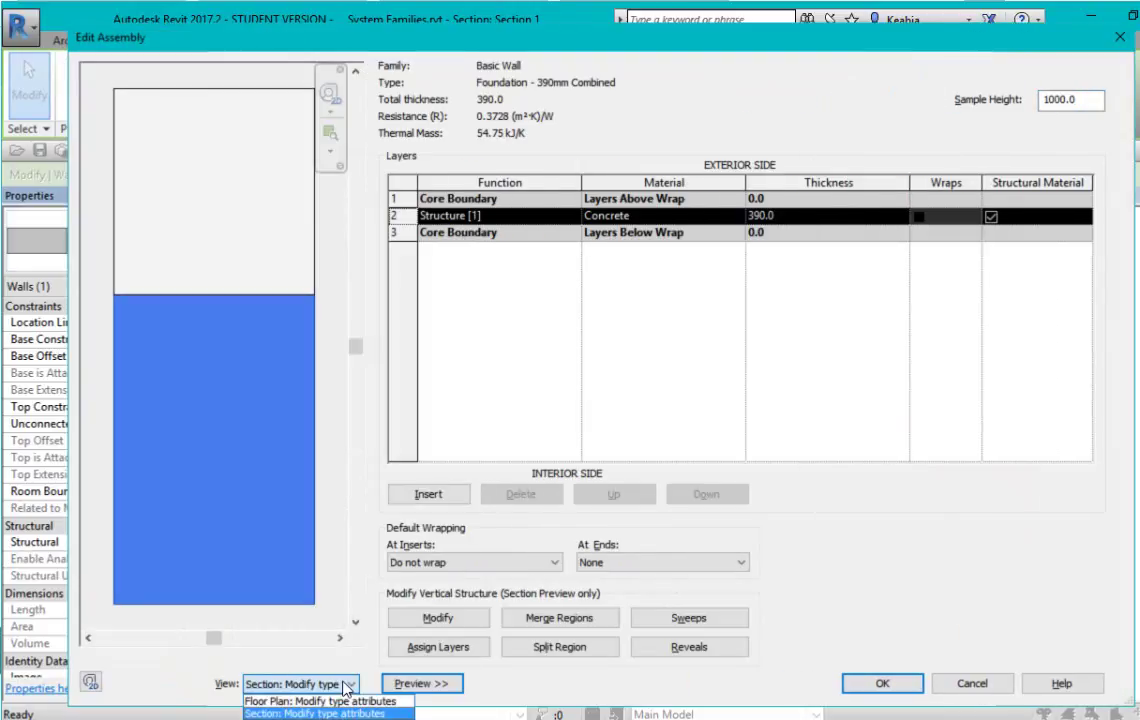
click(338, 713)
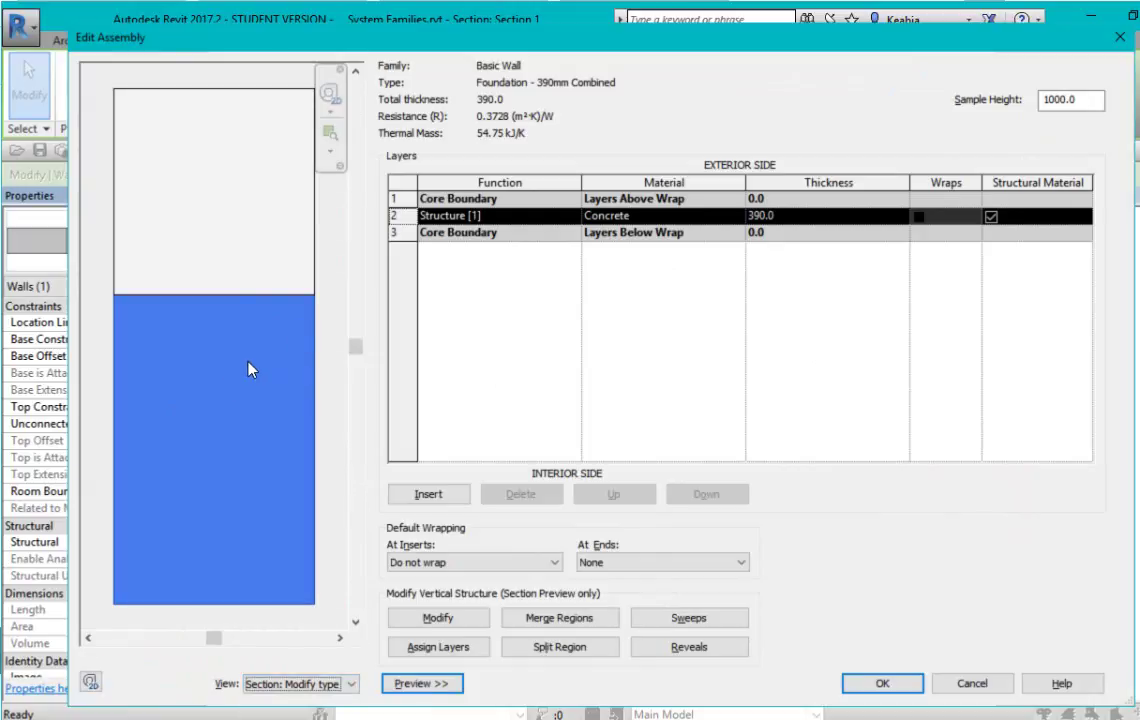
Examine the wall sweep settings of Foundation - 390mm Combined, widening the profile column to read the full name, and close the type dialogs.
click(703, 619)
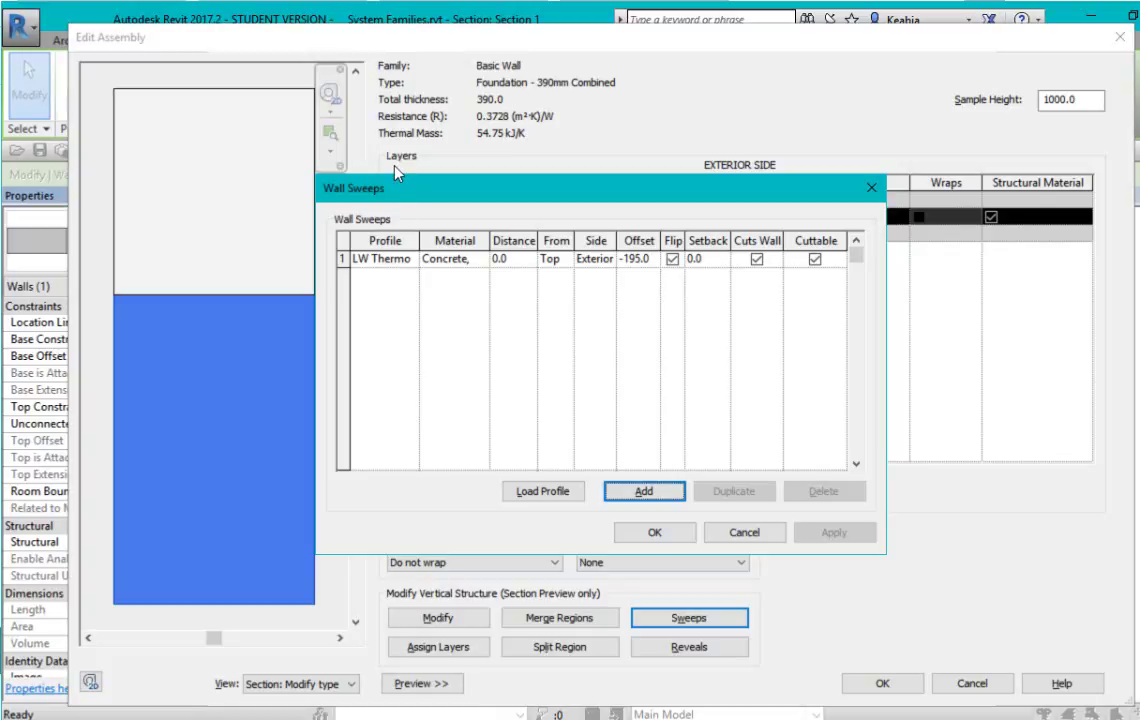
drag(419, 241, 522, 242)
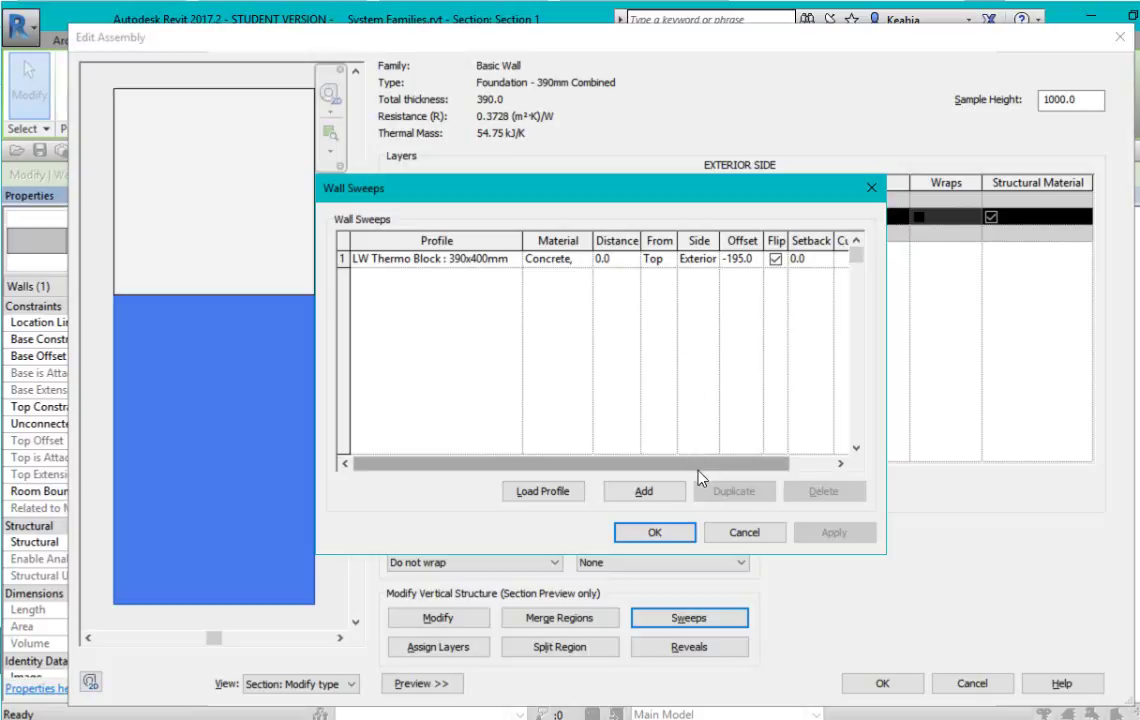
drag(700, 473, 778, 466)
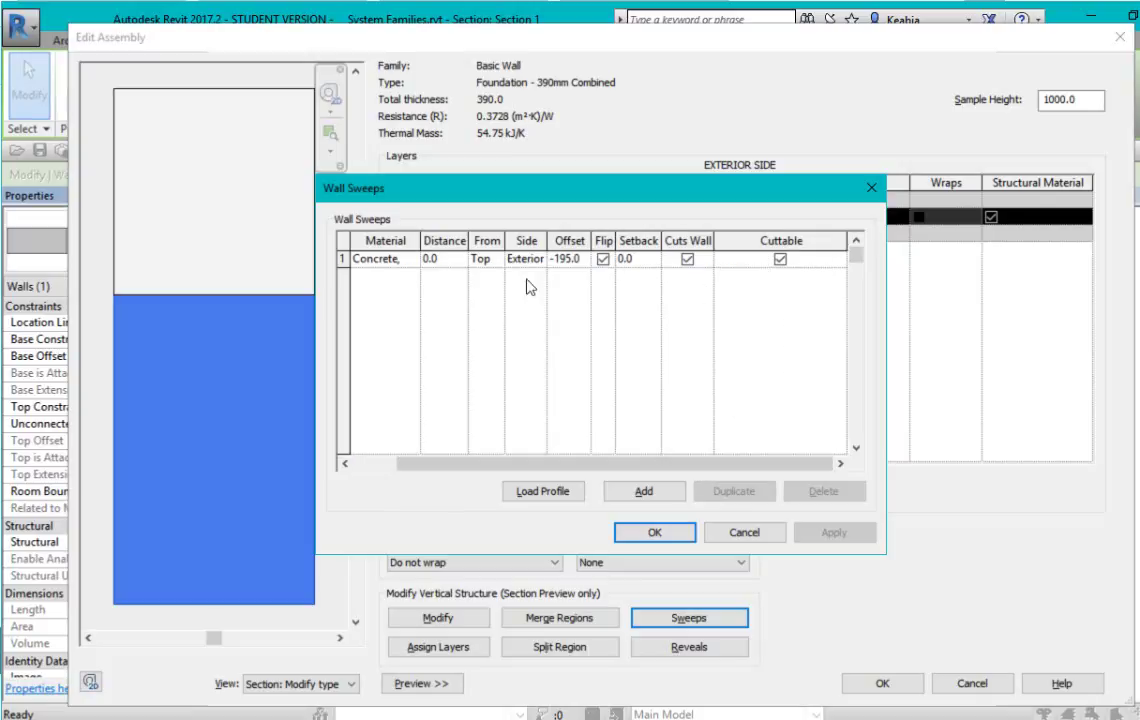
click(655, 533)
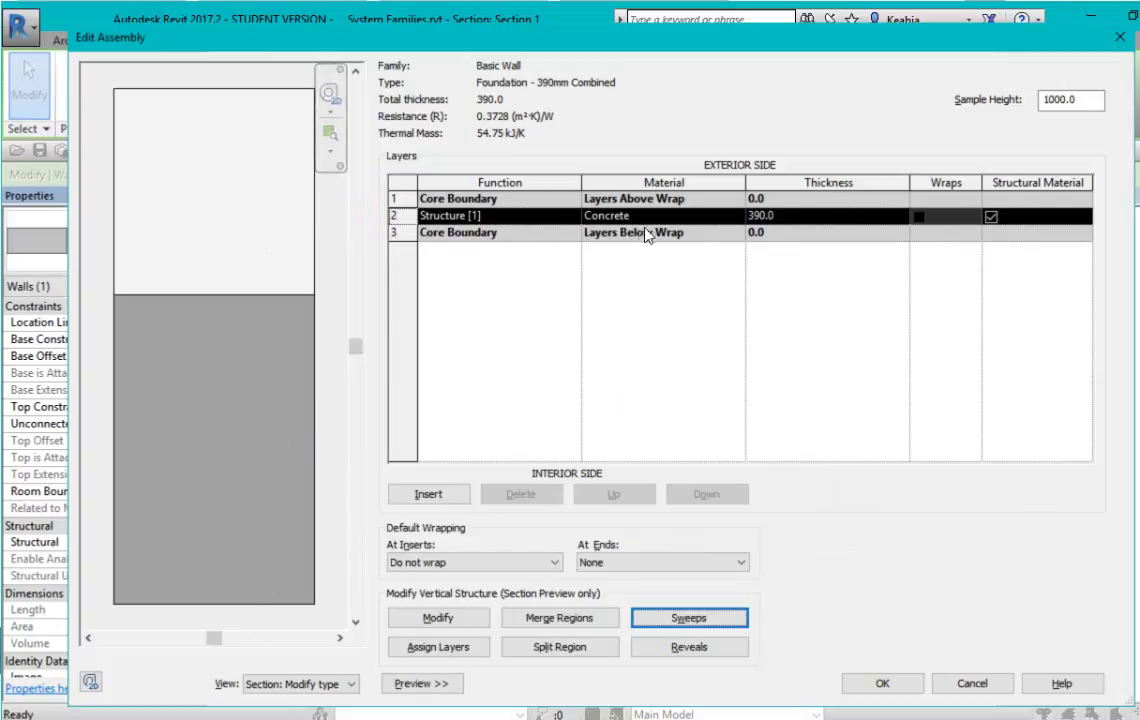
click(890, 686)
click(896, 686)
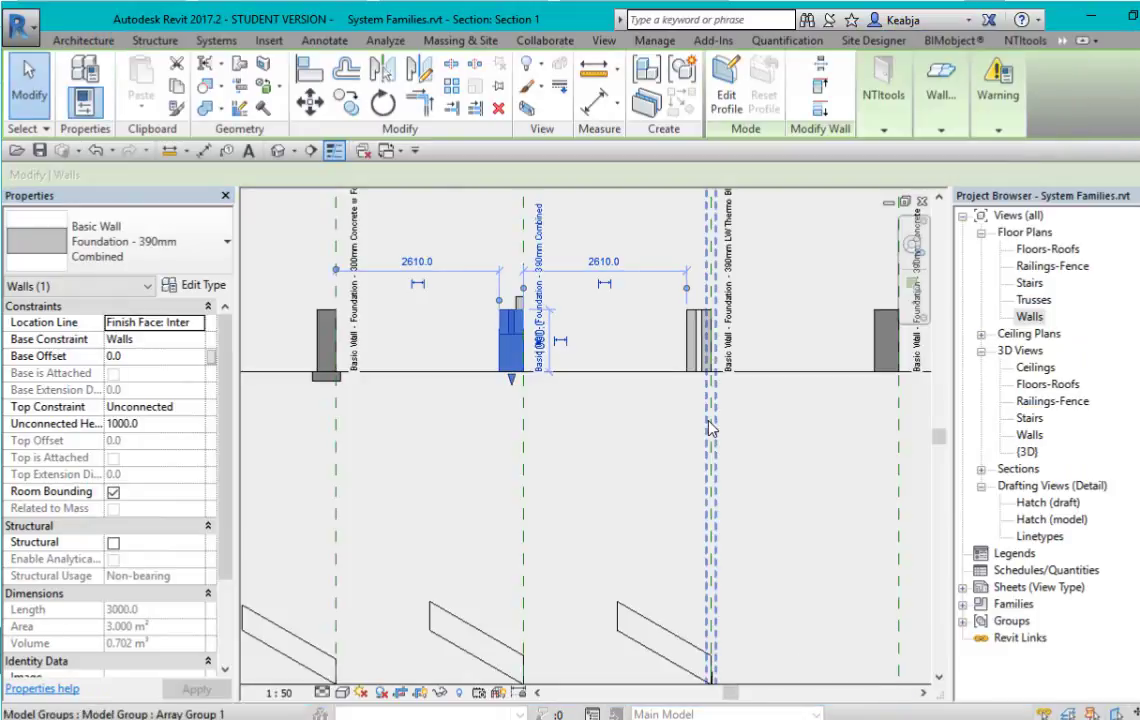
Copy the Foundation - 390mm Combined wall to the clipboard and switch to the R17_2Abja_K01_F2_A5 project.
click(636, 433)
click(508, 332)
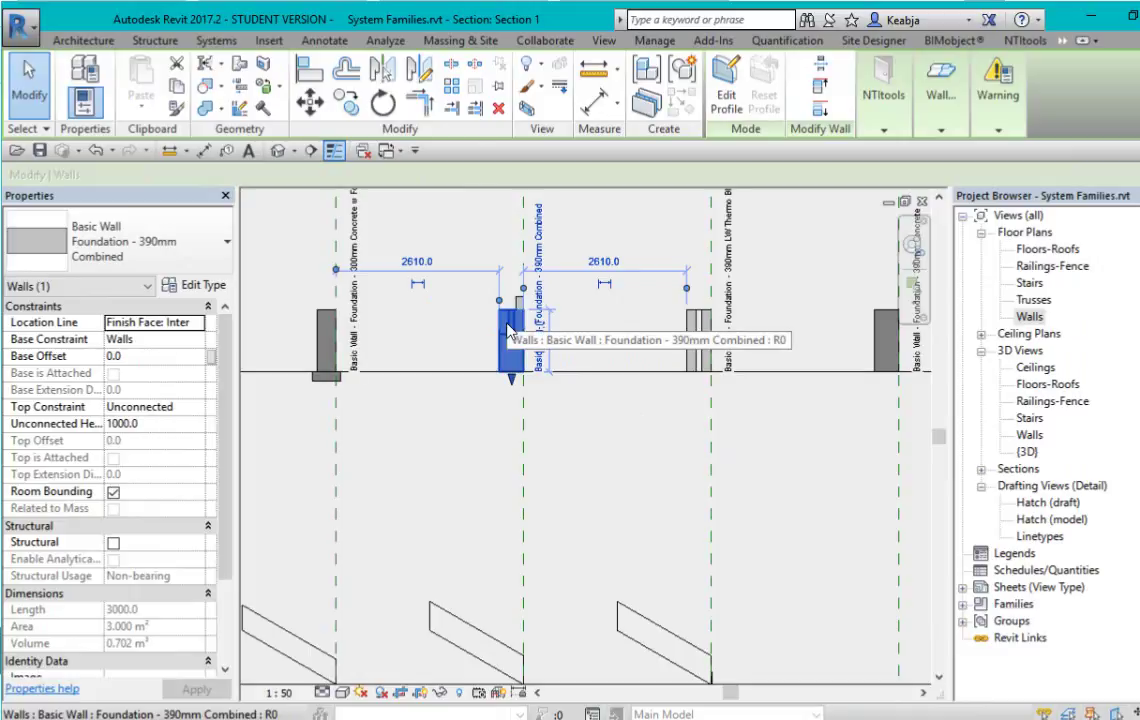
key(ctrl+c)
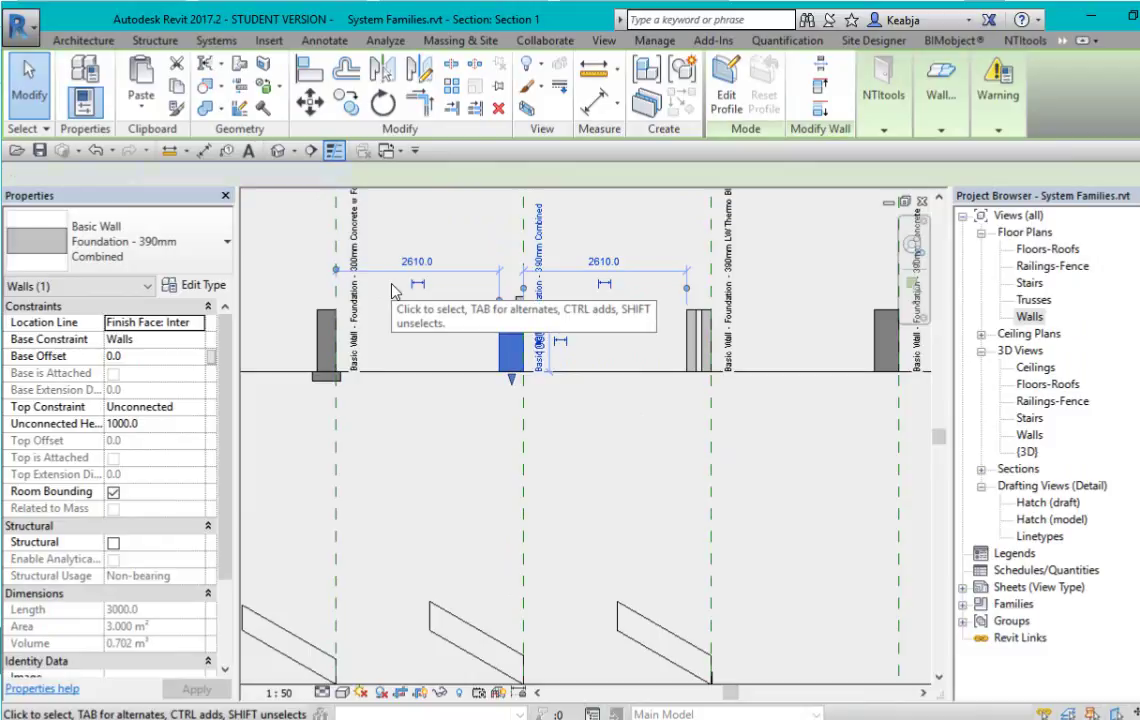
key(ctrl+Tab)
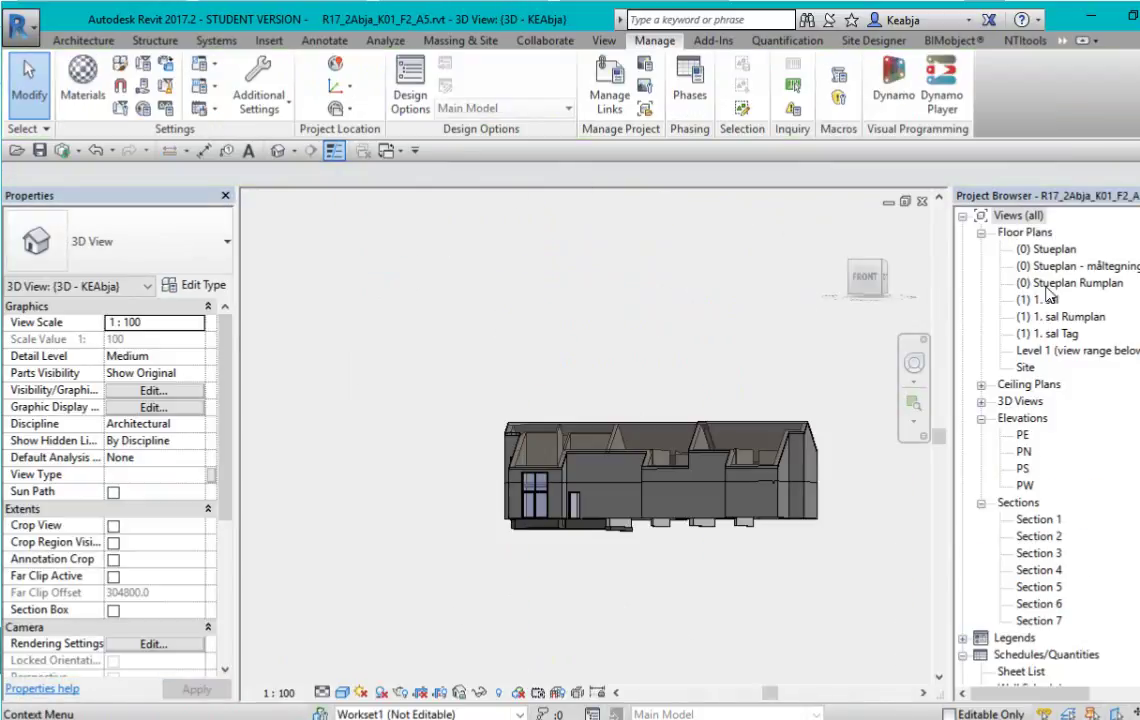
Paste the foundation wall into the (0) Stueplan floor plan, in the empty area above the building, and finish the paste.
double_click(1044, 249)
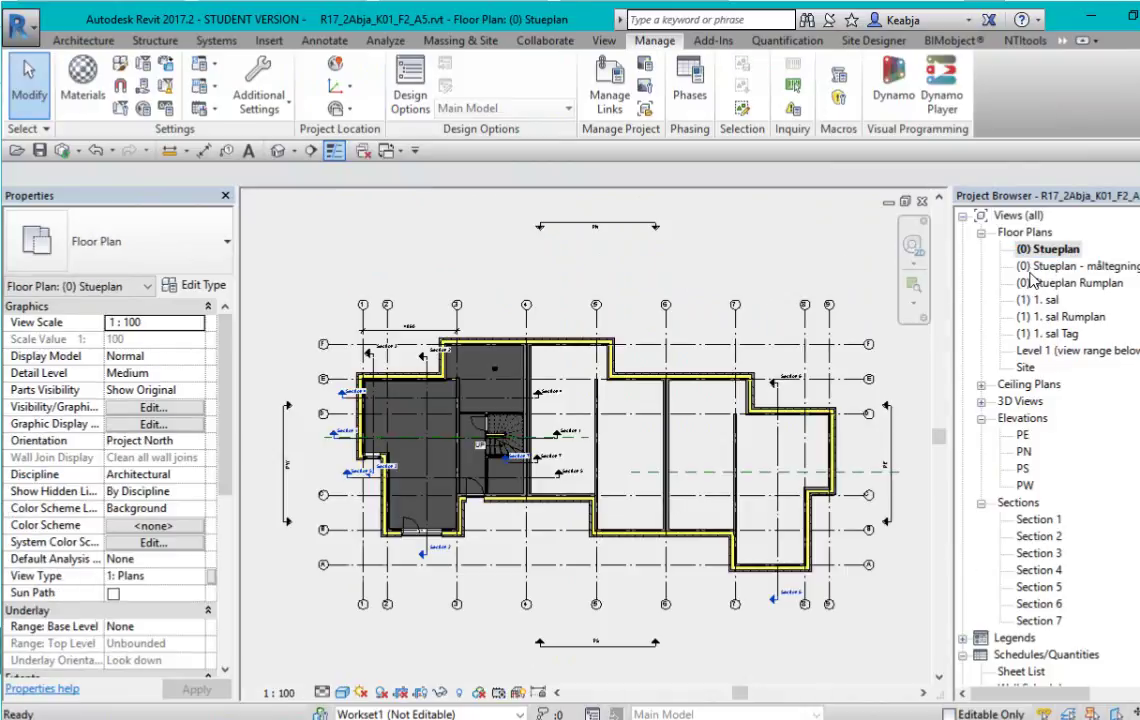
key(ctrl+v)
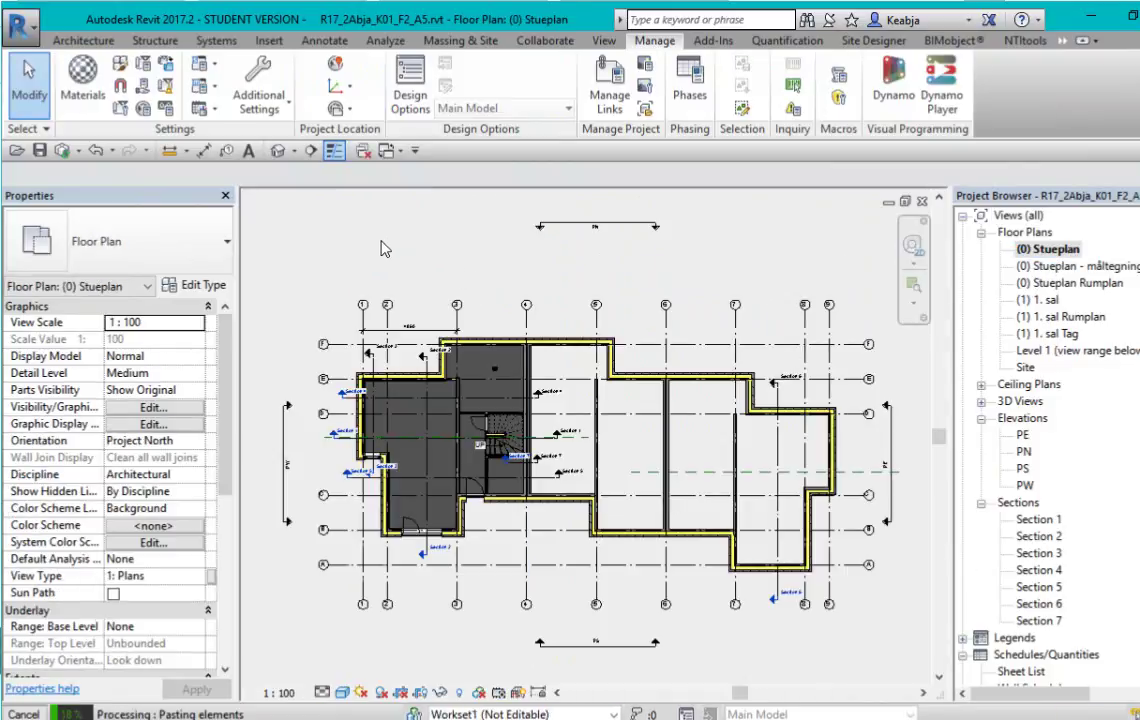
click(620, 458)
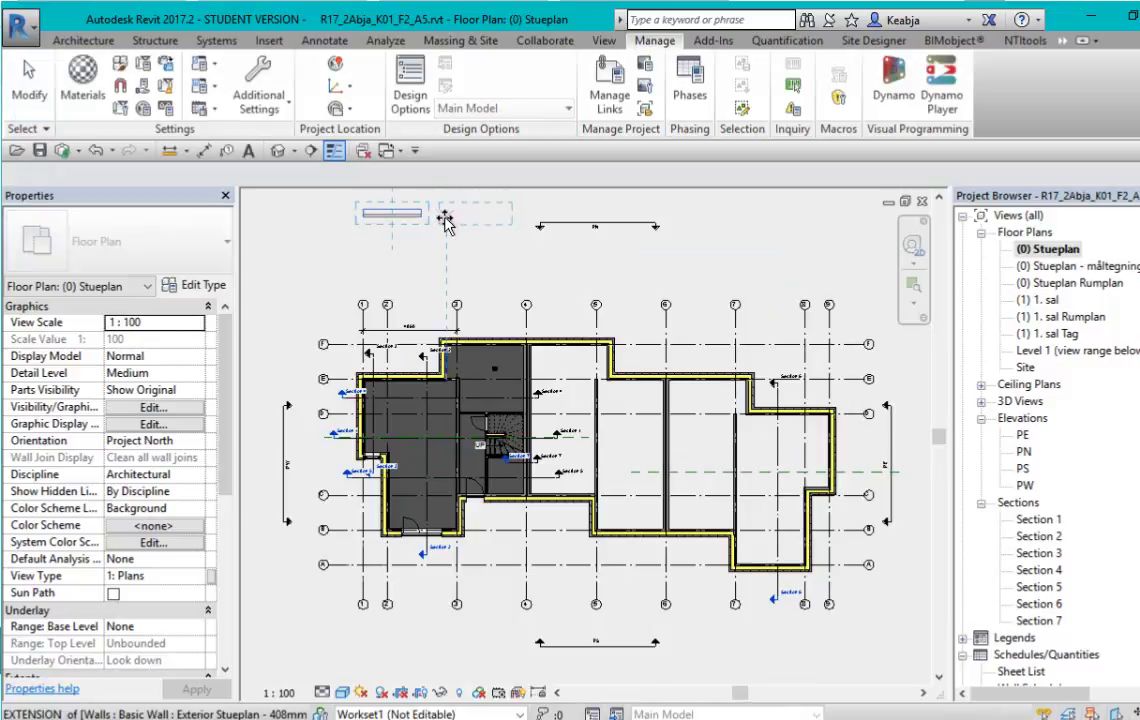
click(380, 258)
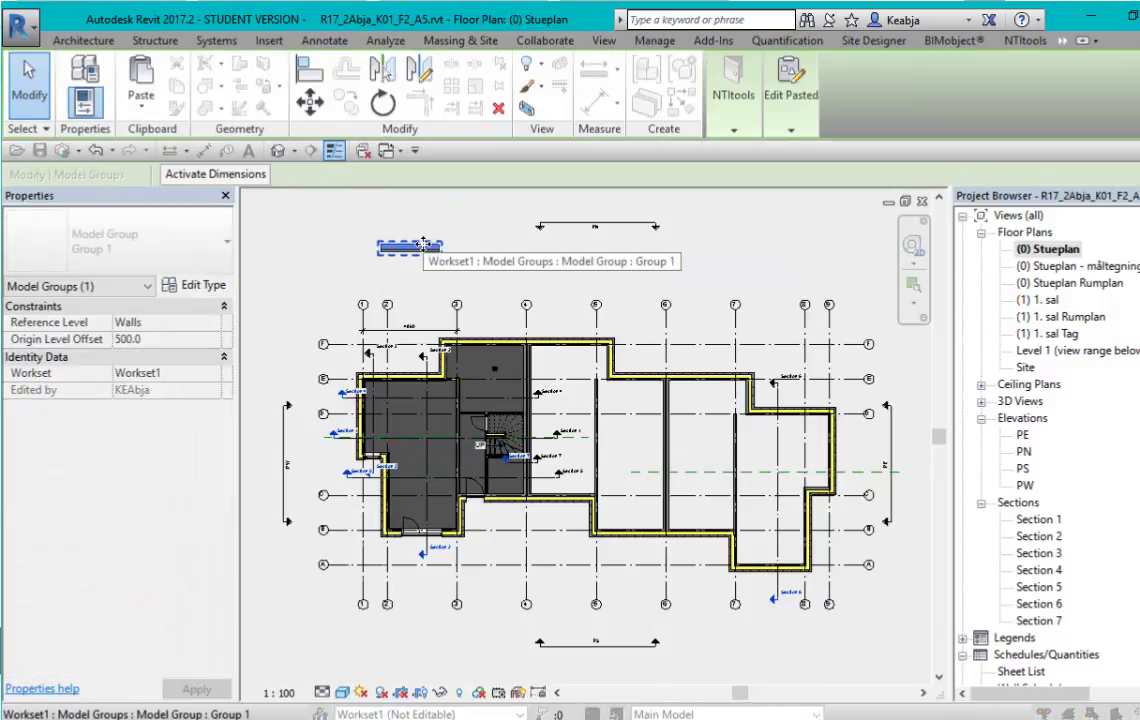
click(415, 252)
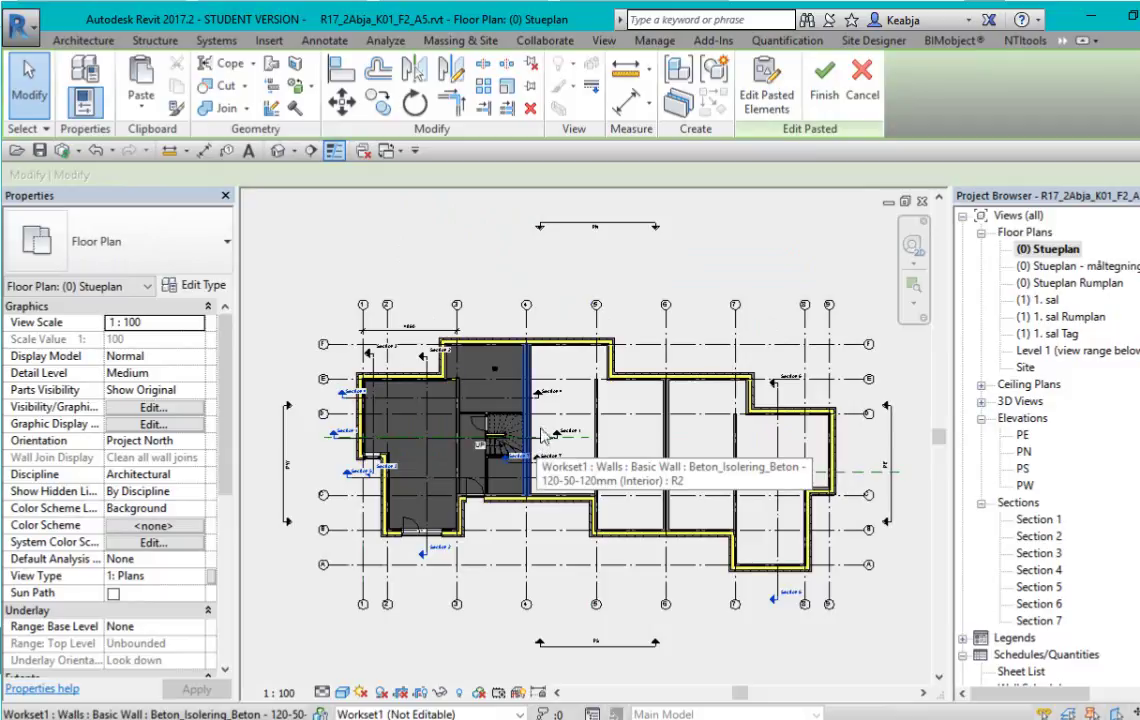
drag(949, 377, 785, 378)
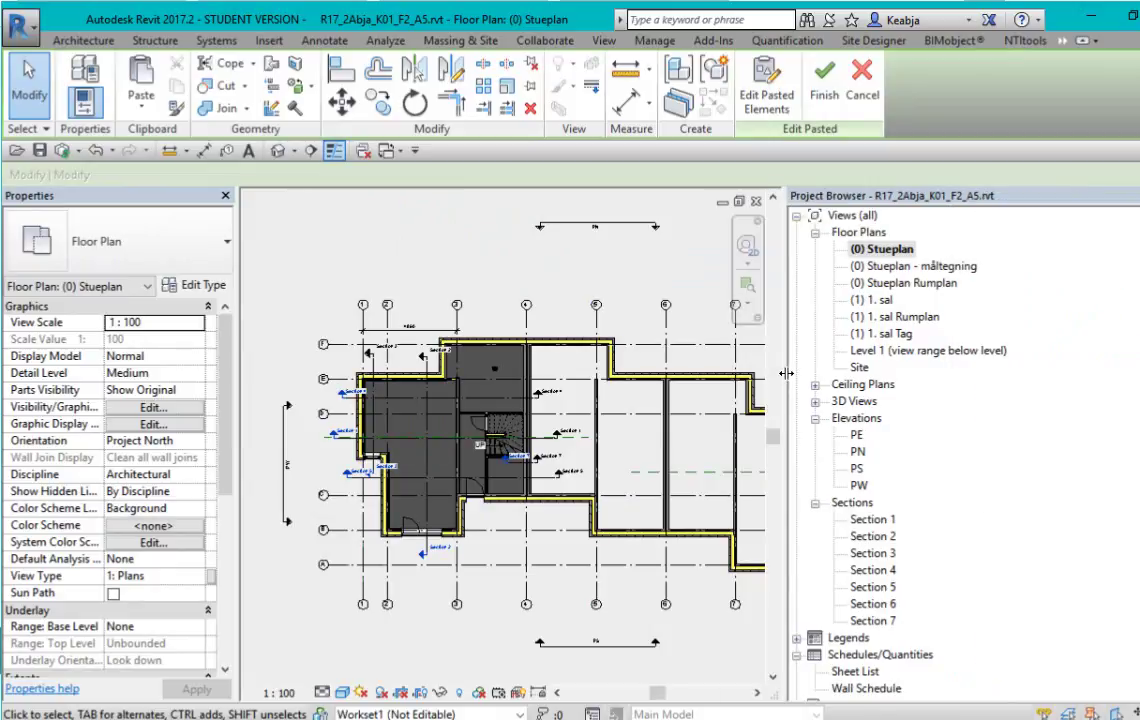
click(819, 80)
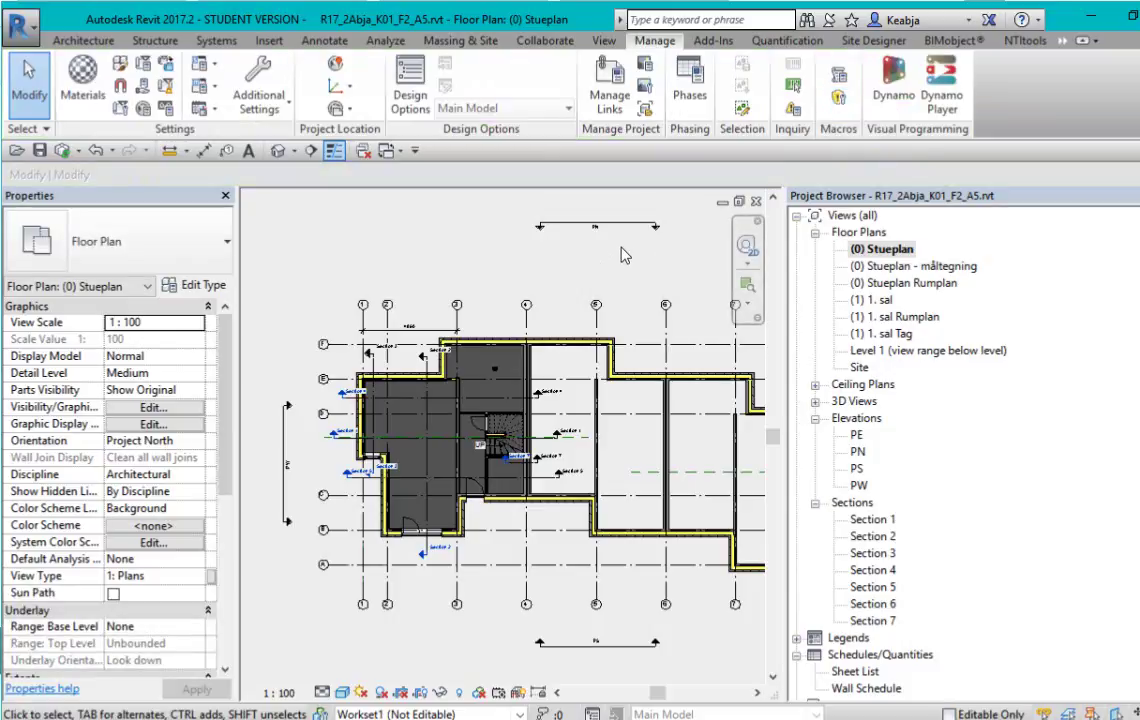
Duplicate the (0) Stueplan floor plan view.
right_click(891, 257)
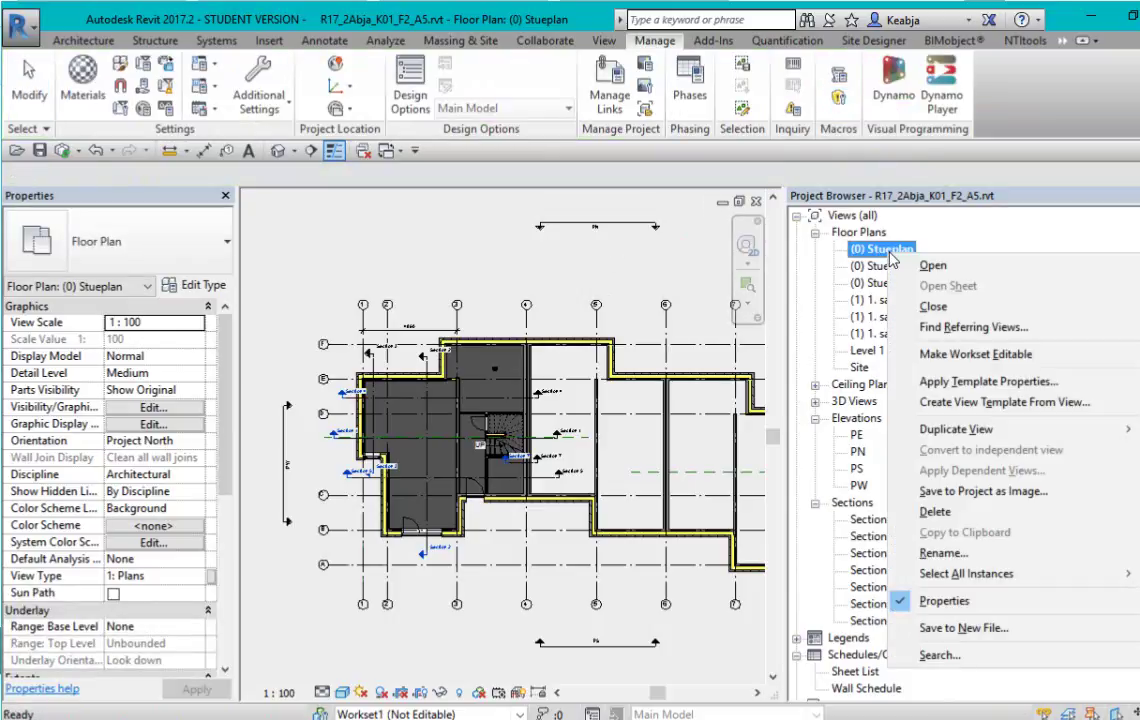
click(727, 437)
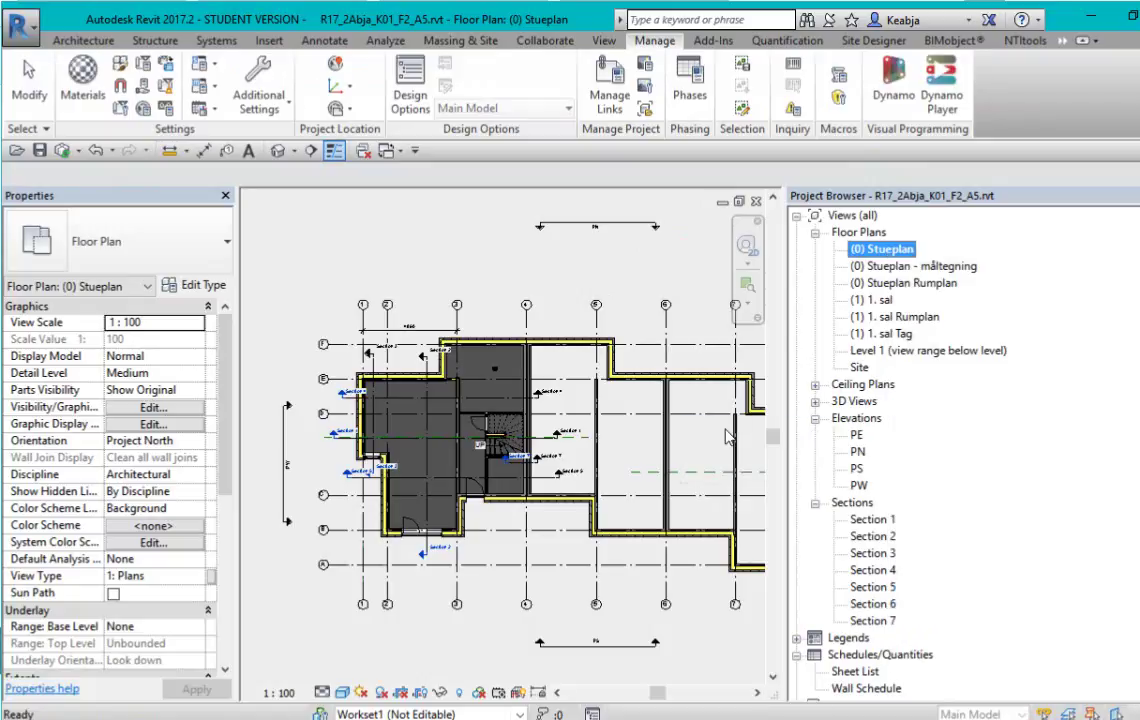
middle_drag(665, 469, 538, 440)
scroll(538, 440, up, 1)
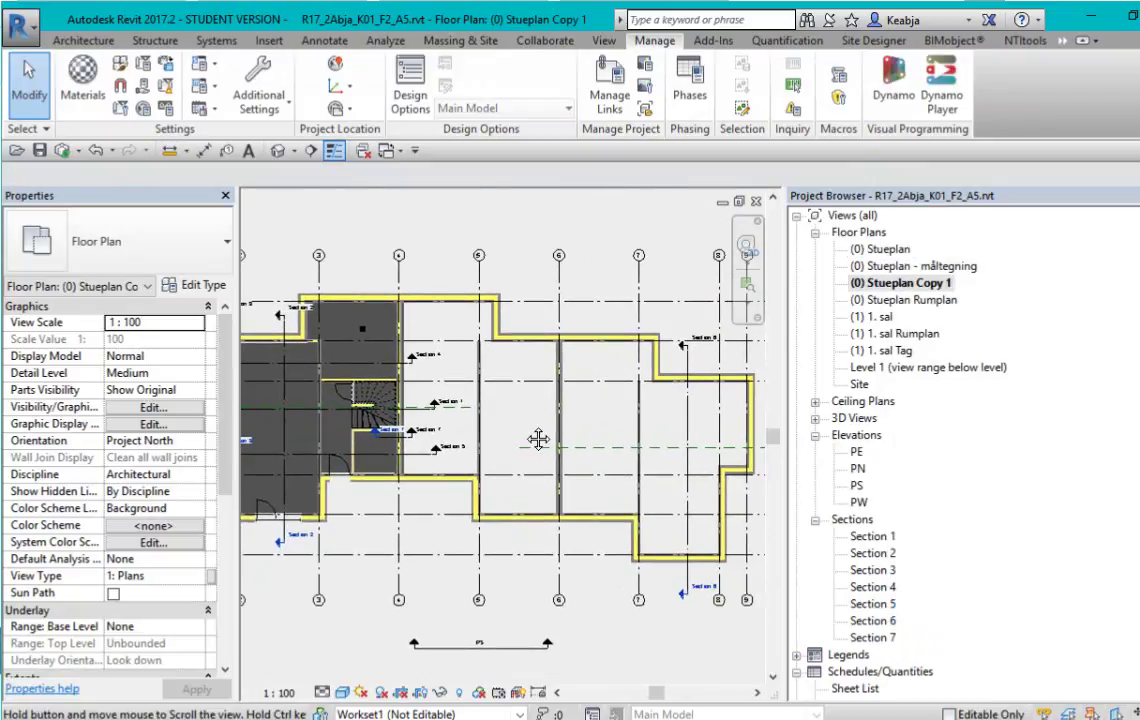
Rename the duplicated floor plan view to (0) Stueplan Fundament.
right_click(907, 289)
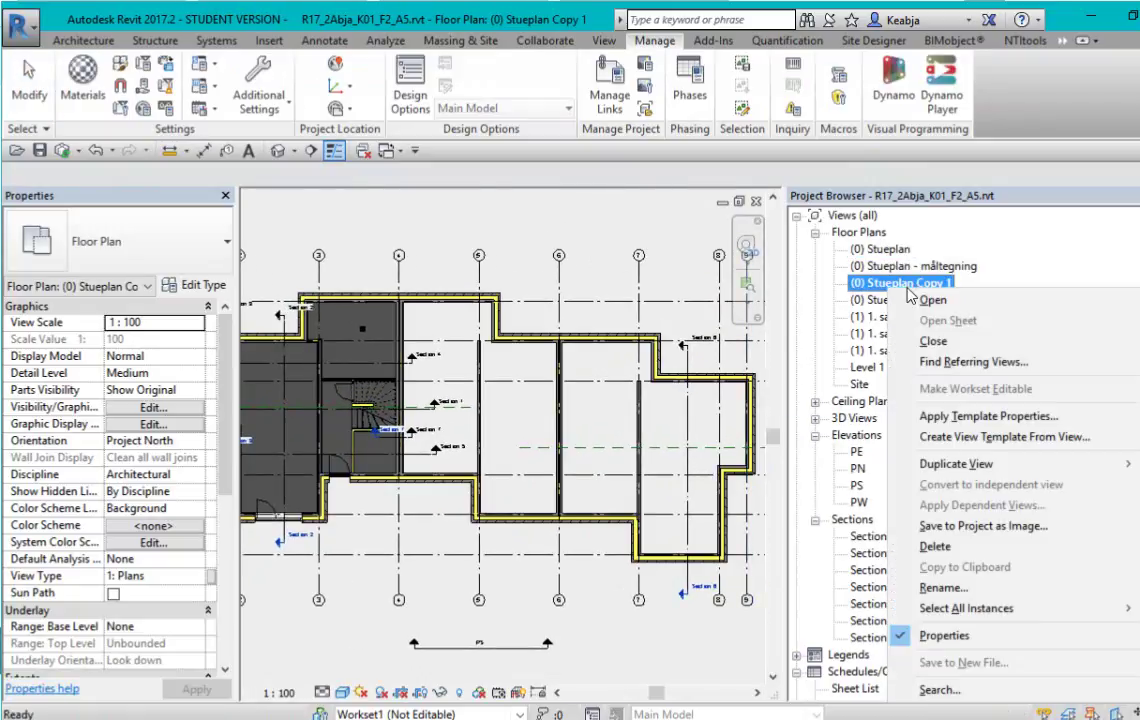
click(948, 588)
click(697, 279)
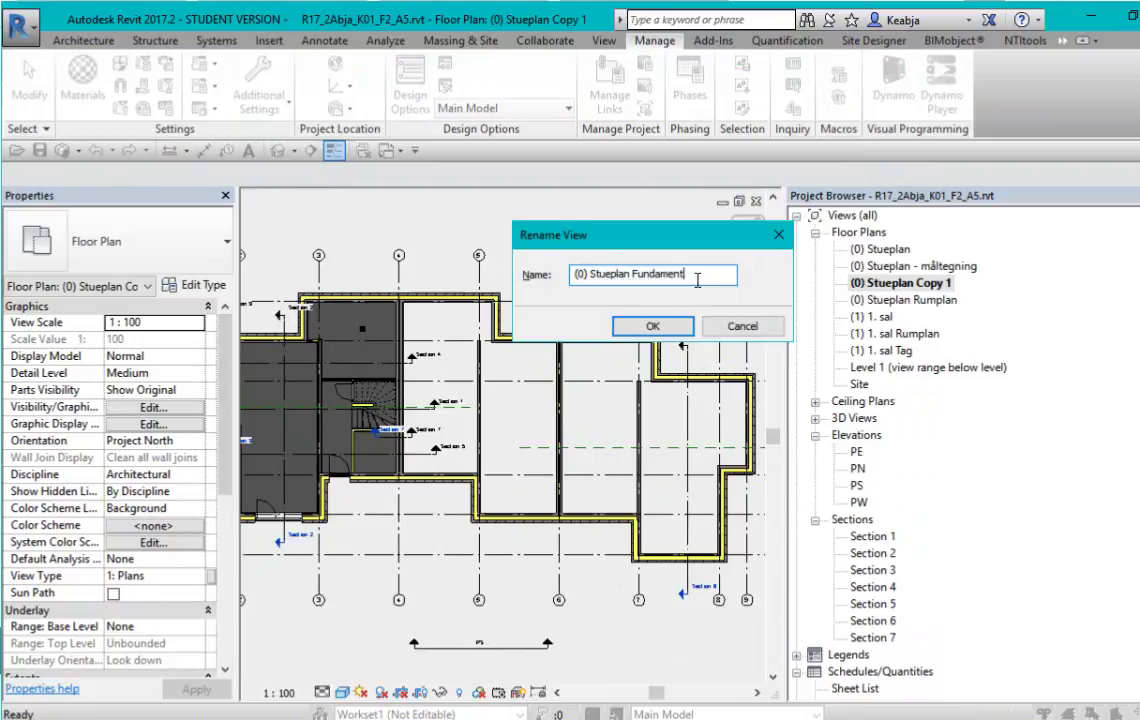
text(Fundament)
click(651, 325)
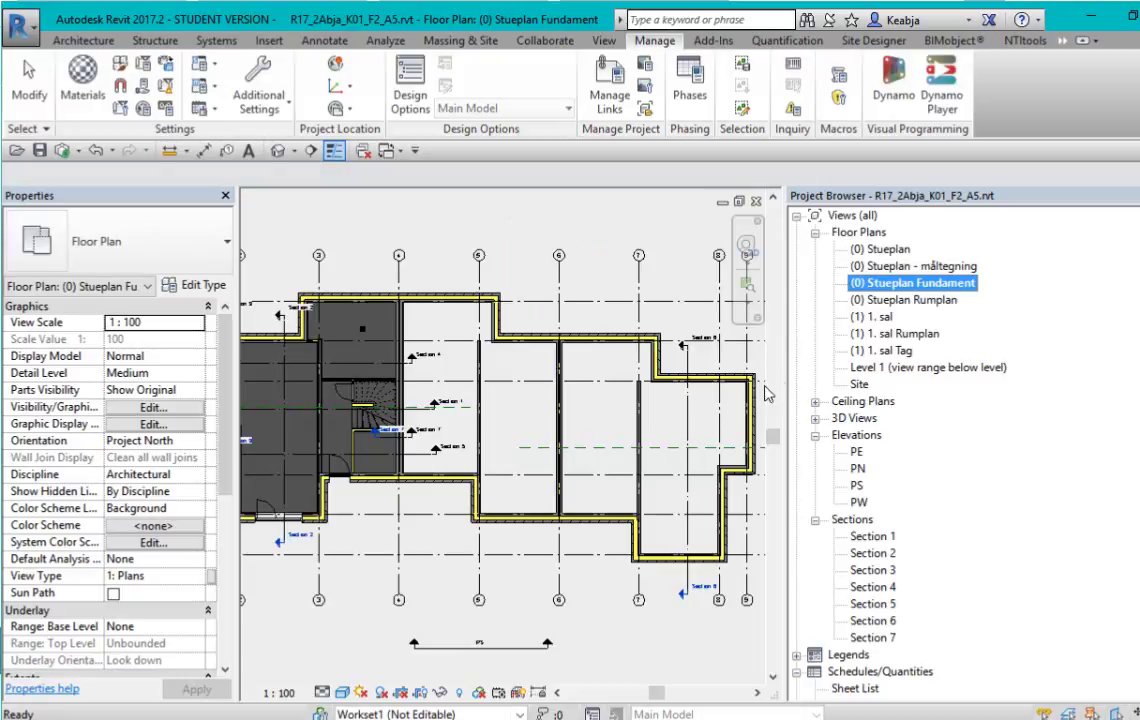
scroll(645, 460, down, 3)
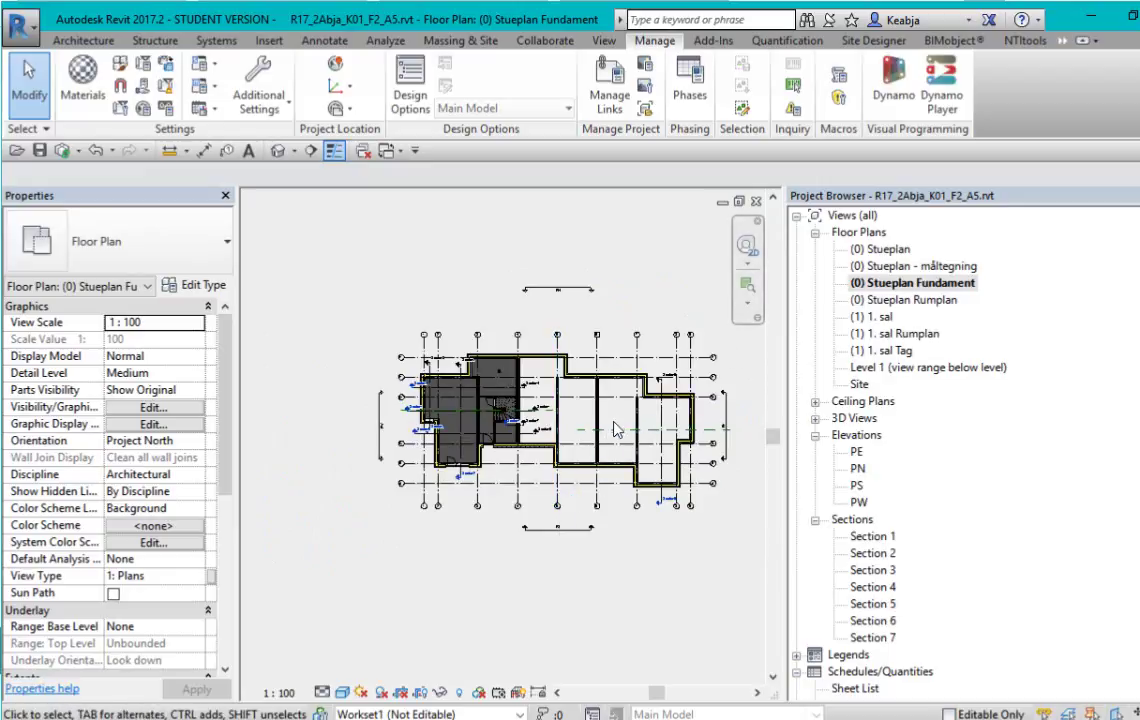
key(ctrl+z)
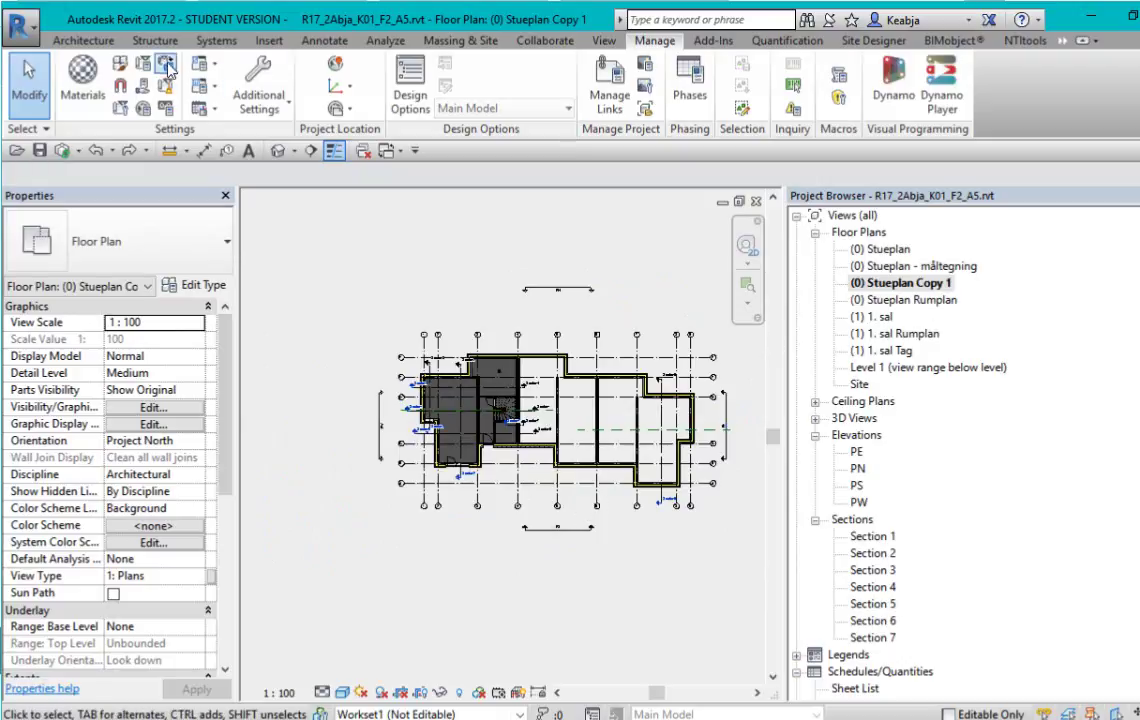
click(131, 151)
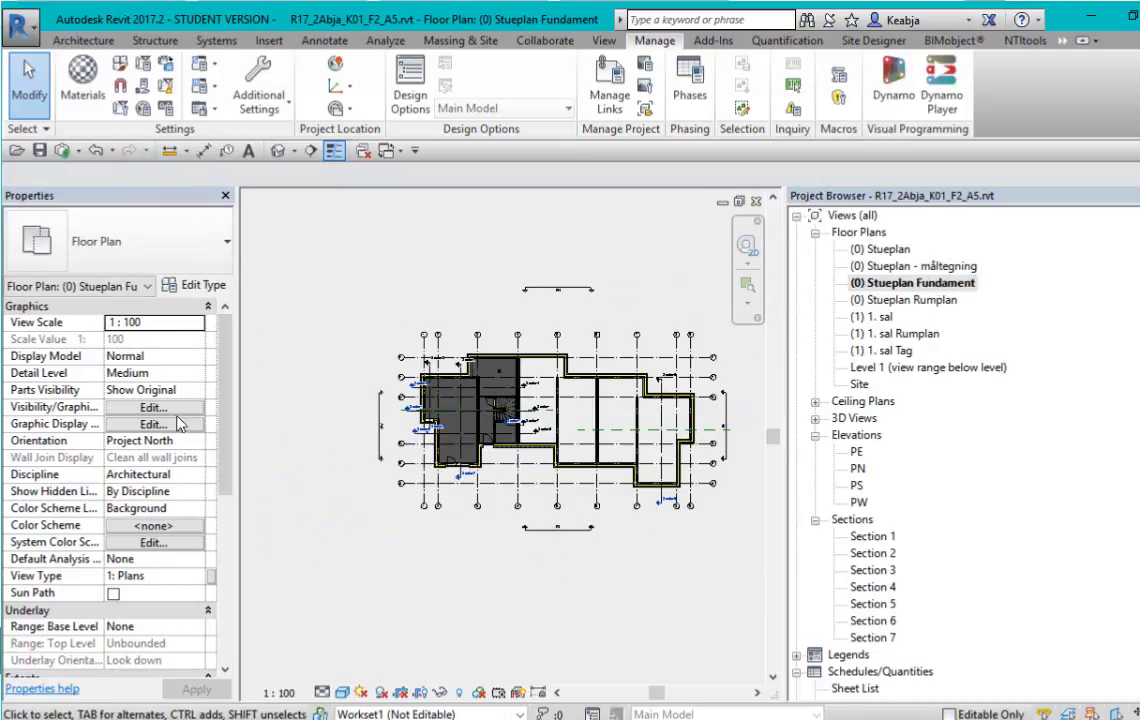
In the foundation plan's view range, set the top offset to 0 and the cut plane offset to -200.
scroll(196, 368, down, 7)
scroll(232, 575, up, 2)
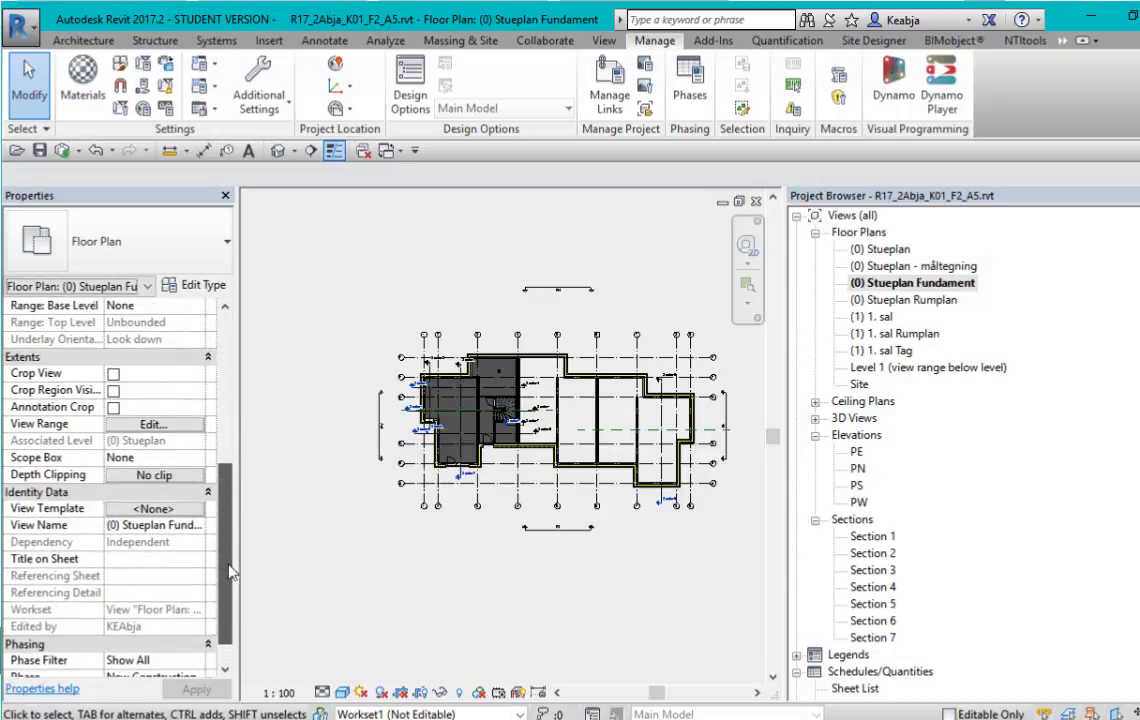
click(172, 428)
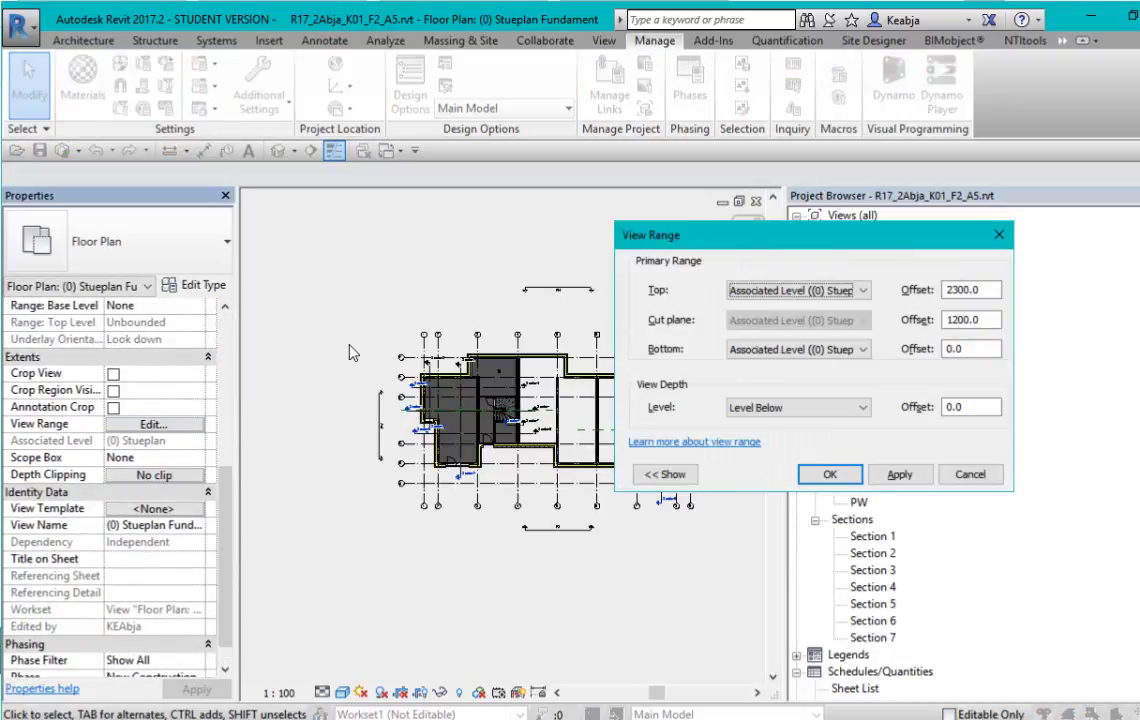
click(996, 291)
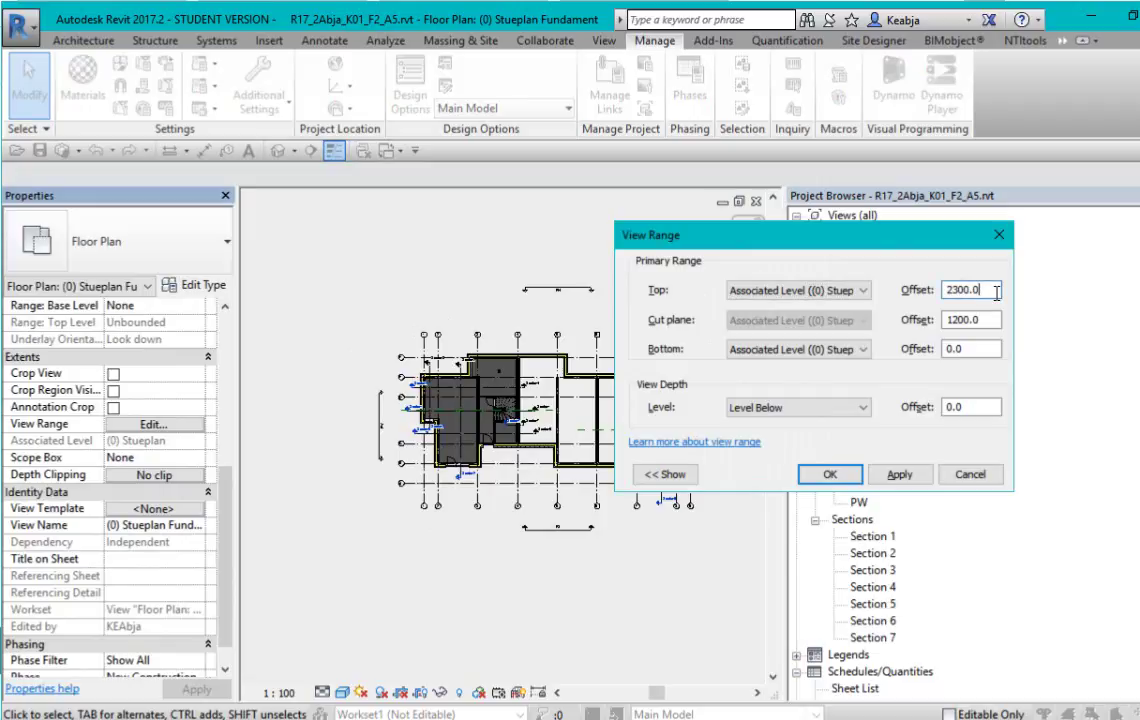
drag(996, 291, 814, 262)
text(0)
key(Tab)
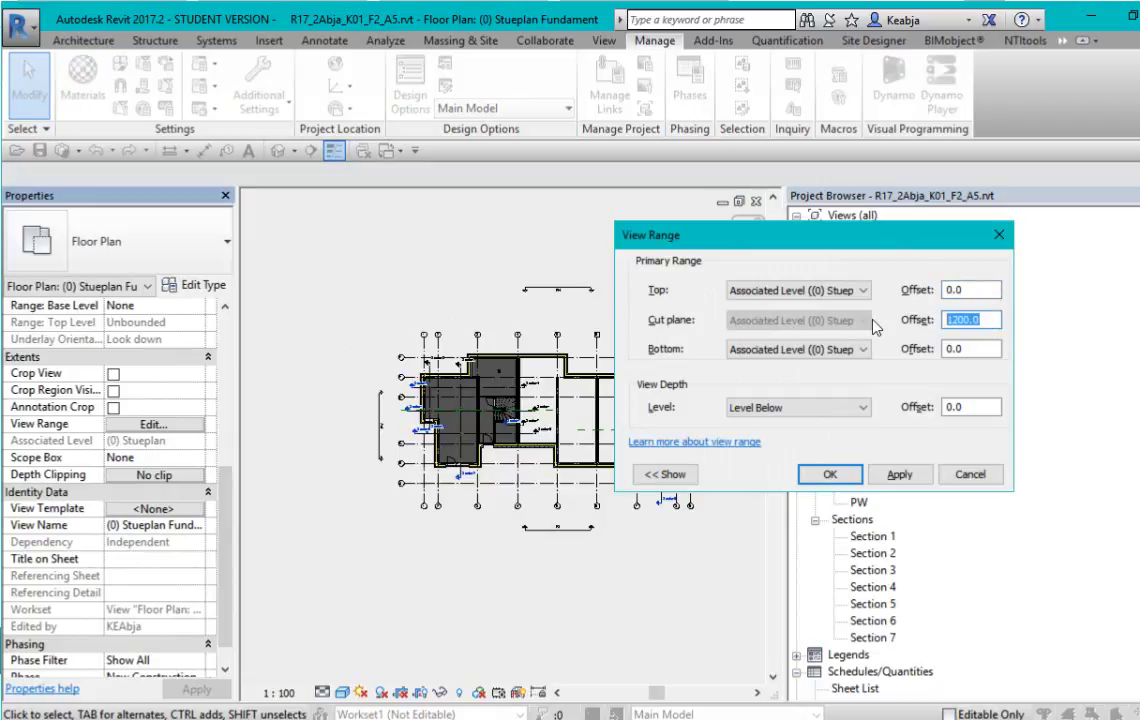
text(-200)
Set the view range's bottom and the view depth level to Unlimited and apply the view range.
click(983, 352)
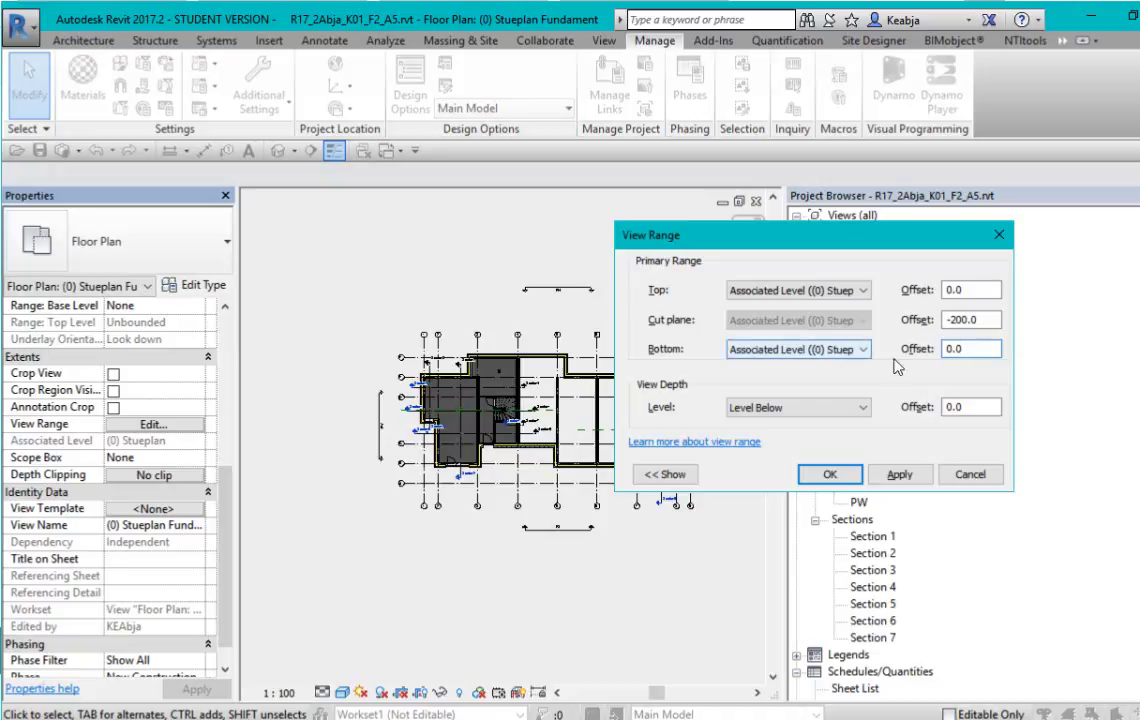
double_click(981, 348)
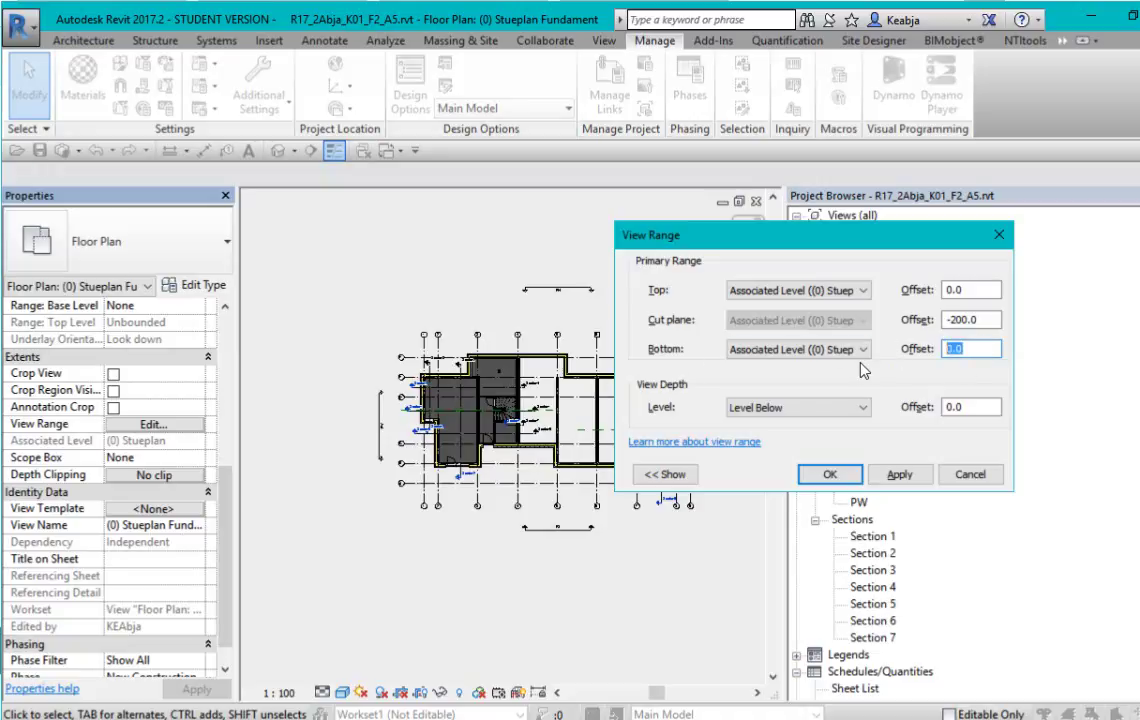
click(864, 350)
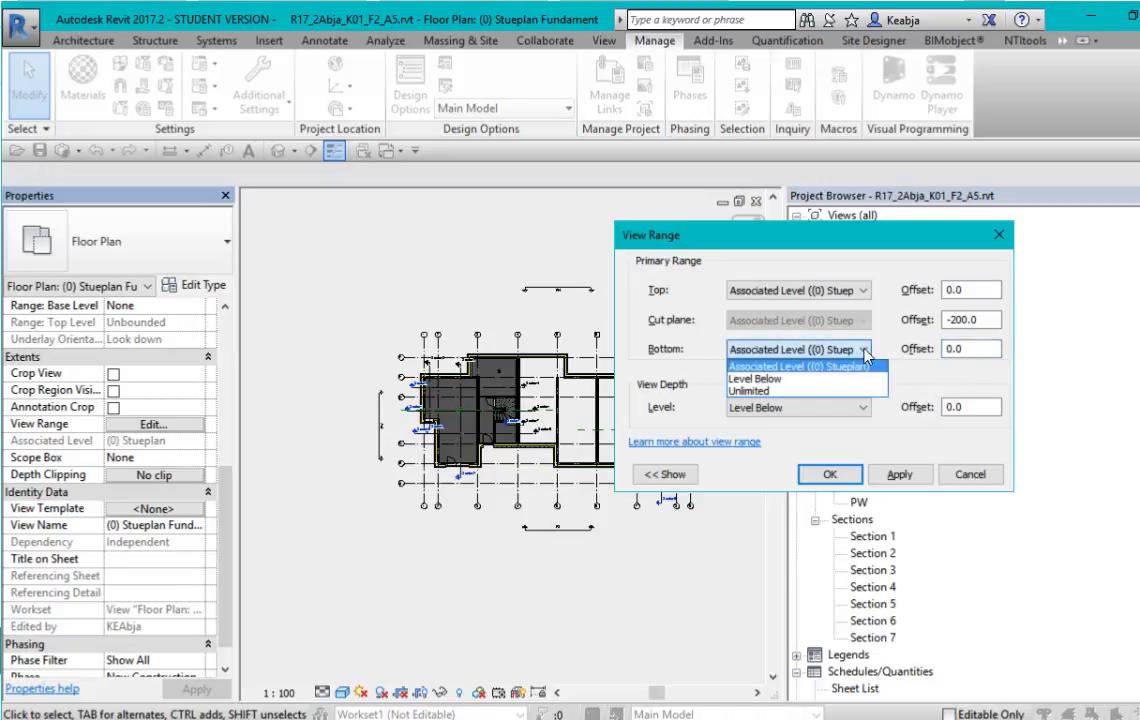
click(763, 393)
click(790, 406)
click(770, 437)
scroll(696, 408, down, 1)
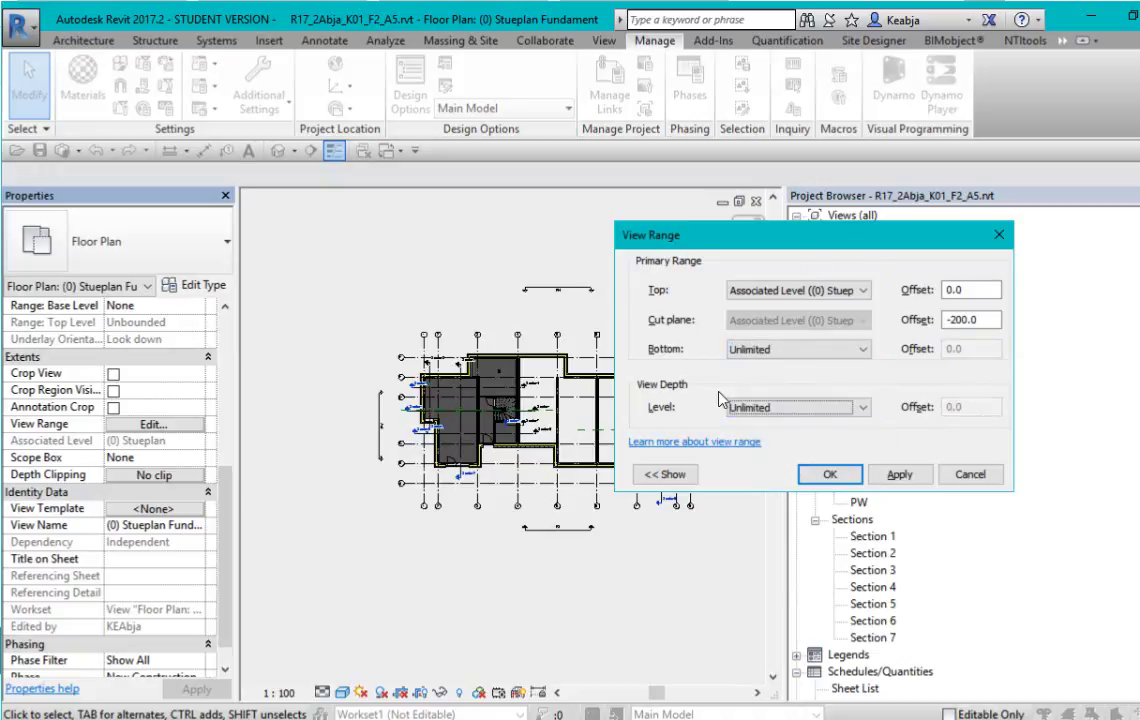
click(829, 475)
Set the underlay base level of the foundation plan to (0) Stueplan.
scroll(560, 400, up, 2)
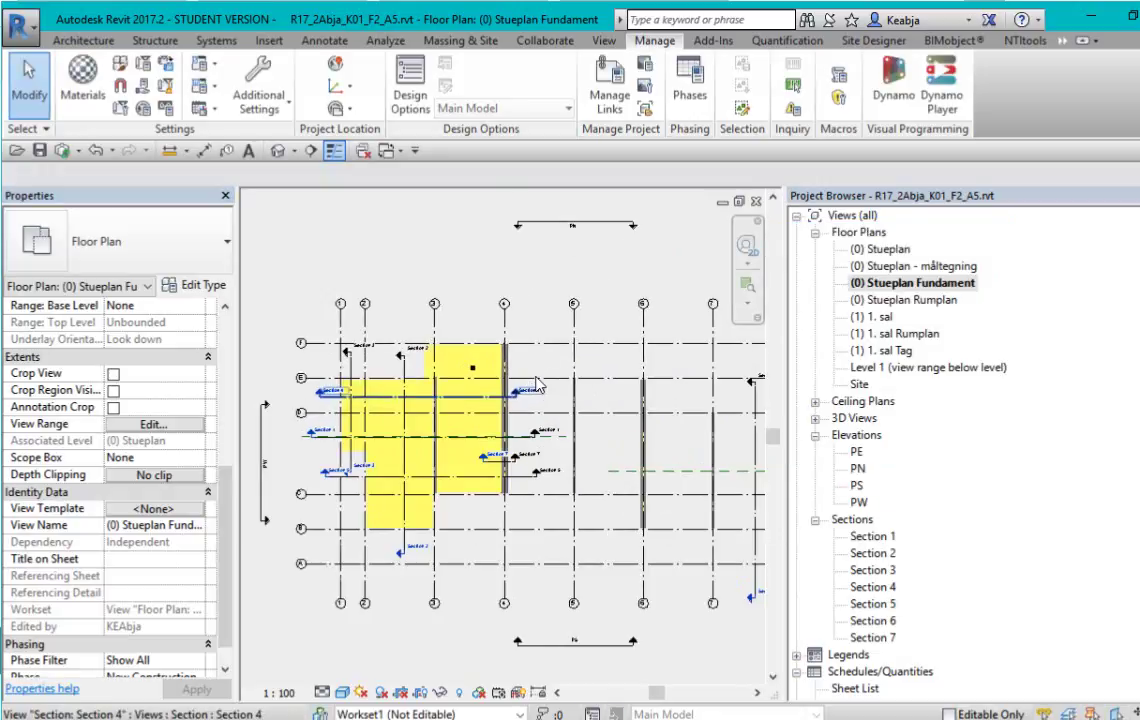
middle_drag(600, 310, 554, 278)
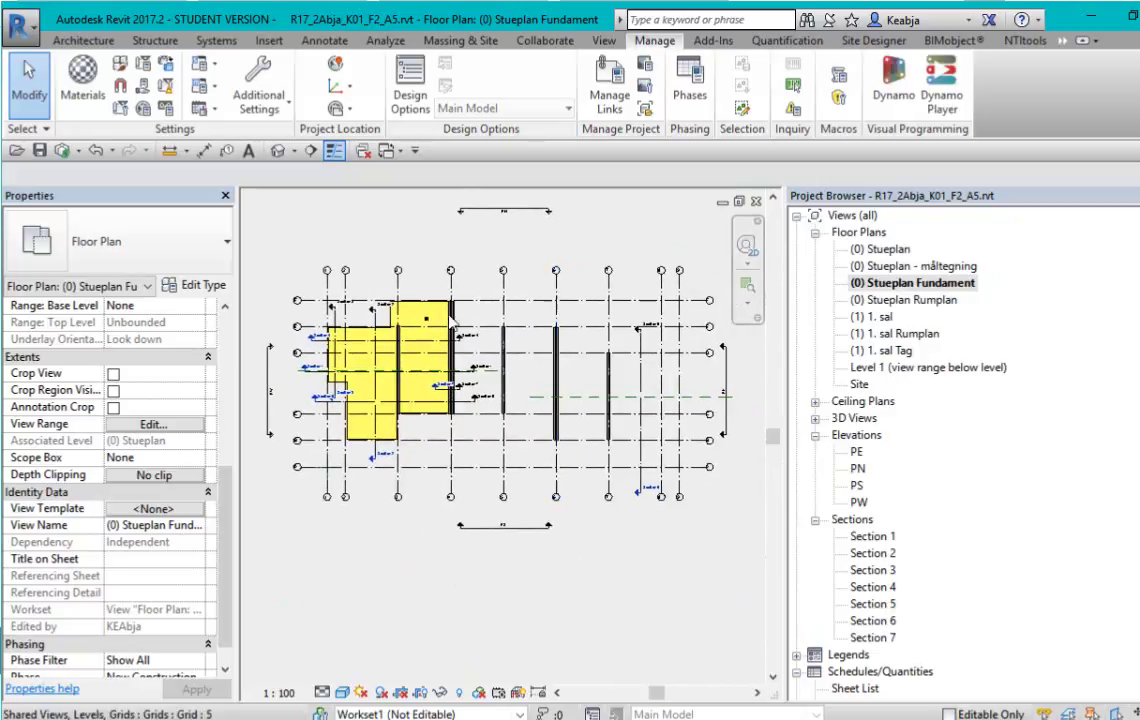
scroll(463, 357, up, 1)
scroll(463, 357, down, 1)
scroll(395, 324, down, 1)
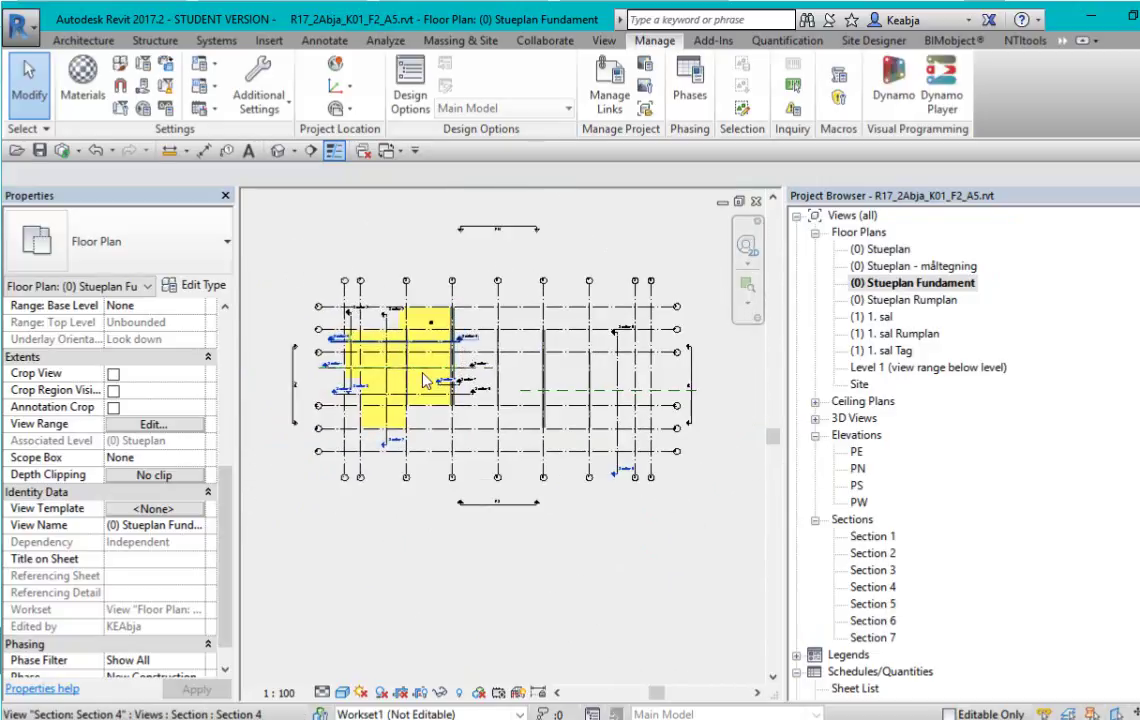
middle_drag(490, 535, 555, 525)
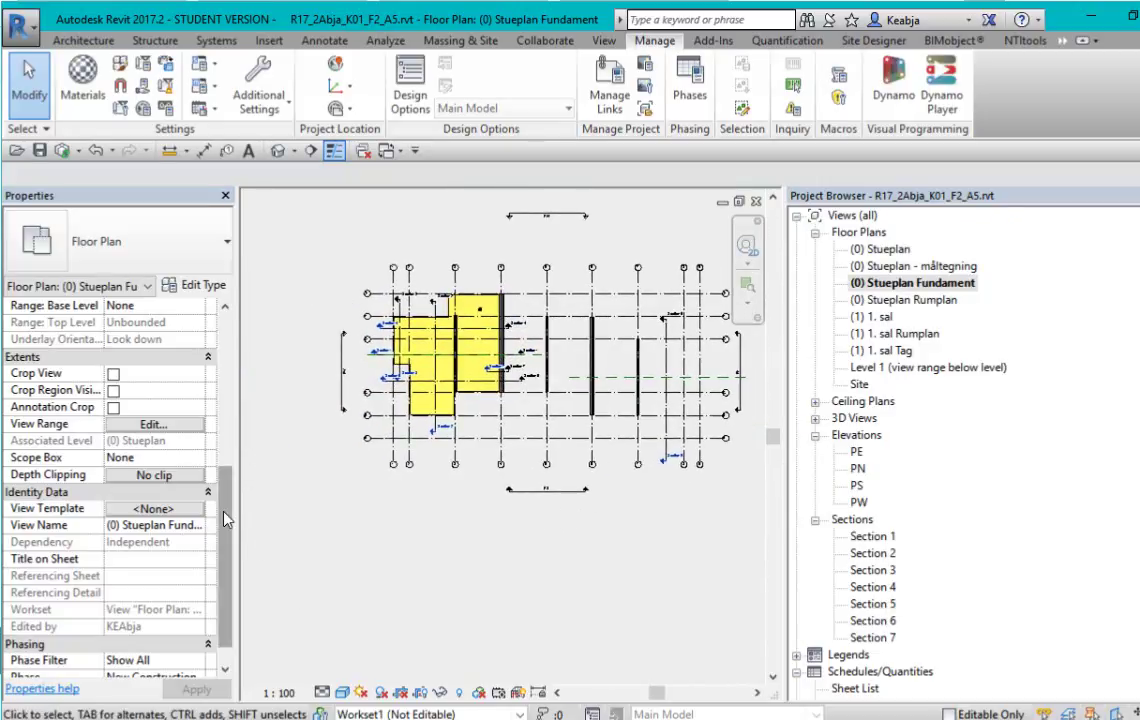
drag(224, 517, 211, 466)
click(175, 390)
click(196, 390)
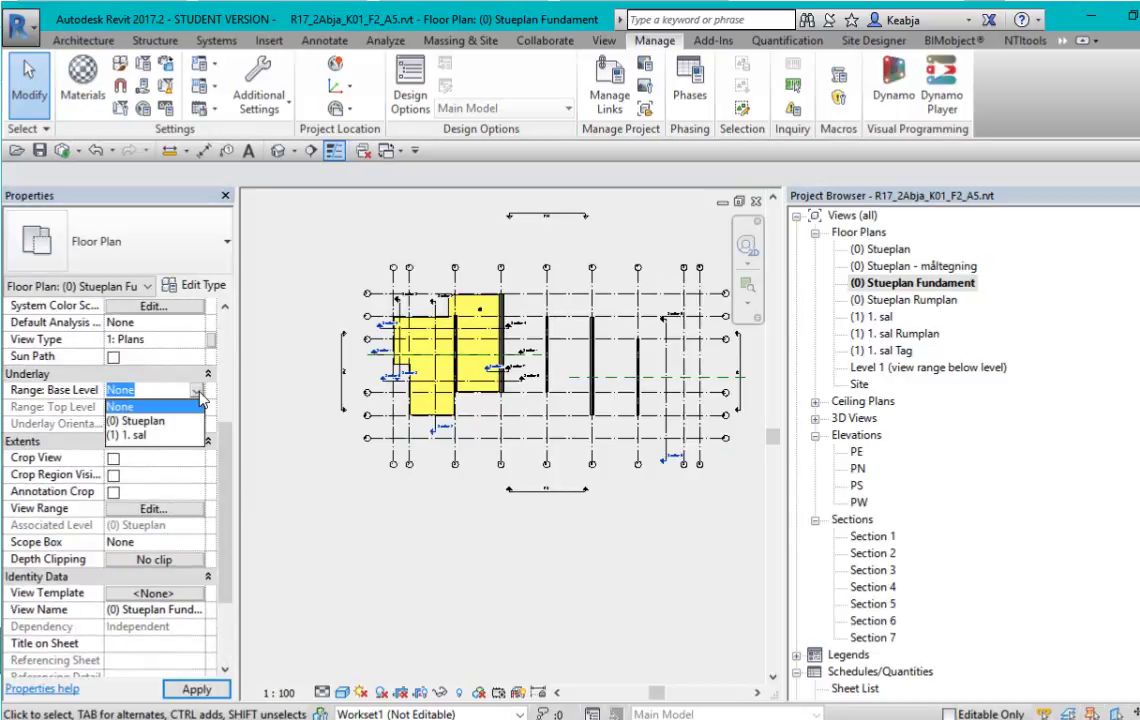
click(136, 421)
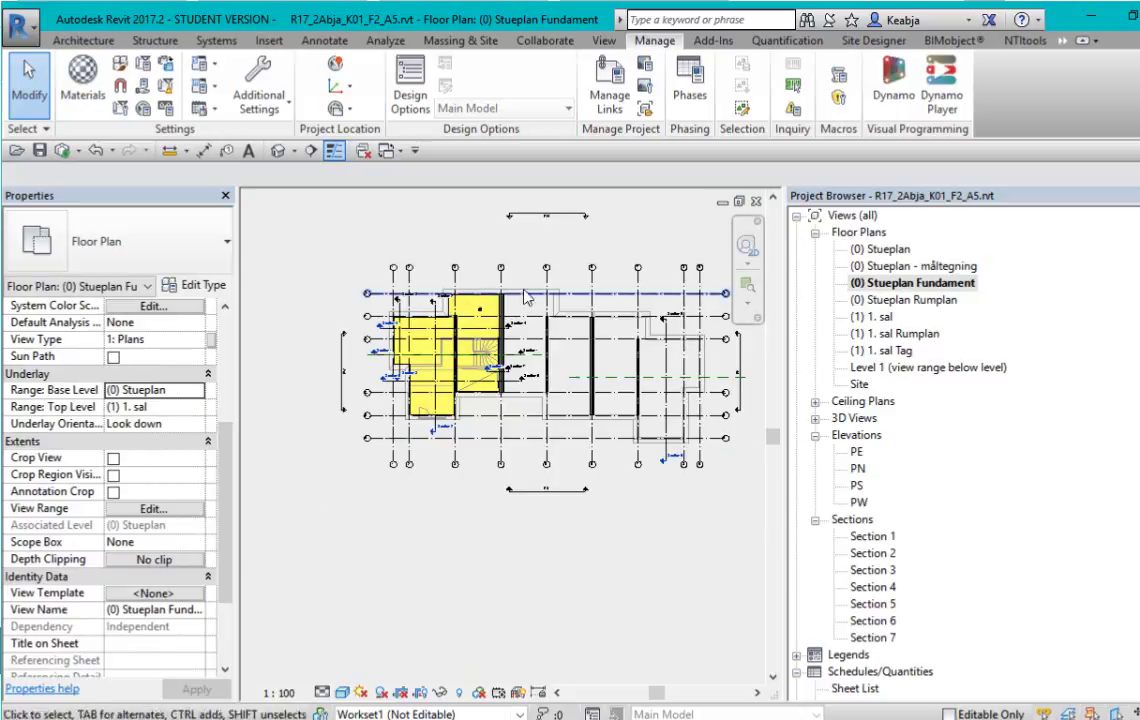
Temporarily hide the Section 4 marker and the whole category of section markers in the foundation plan.
scroll(461, 346, up, 4)
scroll(550, 235, up, 1)
middle_drag(655, 262, 448, 265)
scroll(498, 272, down, 3)
scroll(372, 291, up, 4)
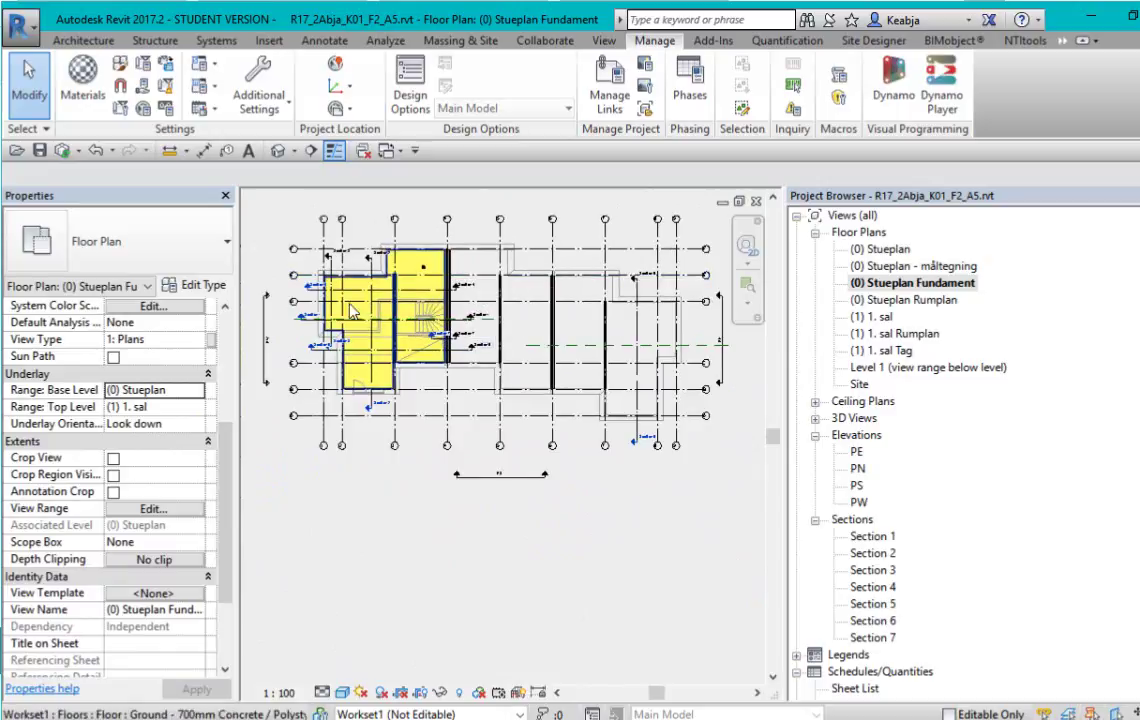
click(373, 291)
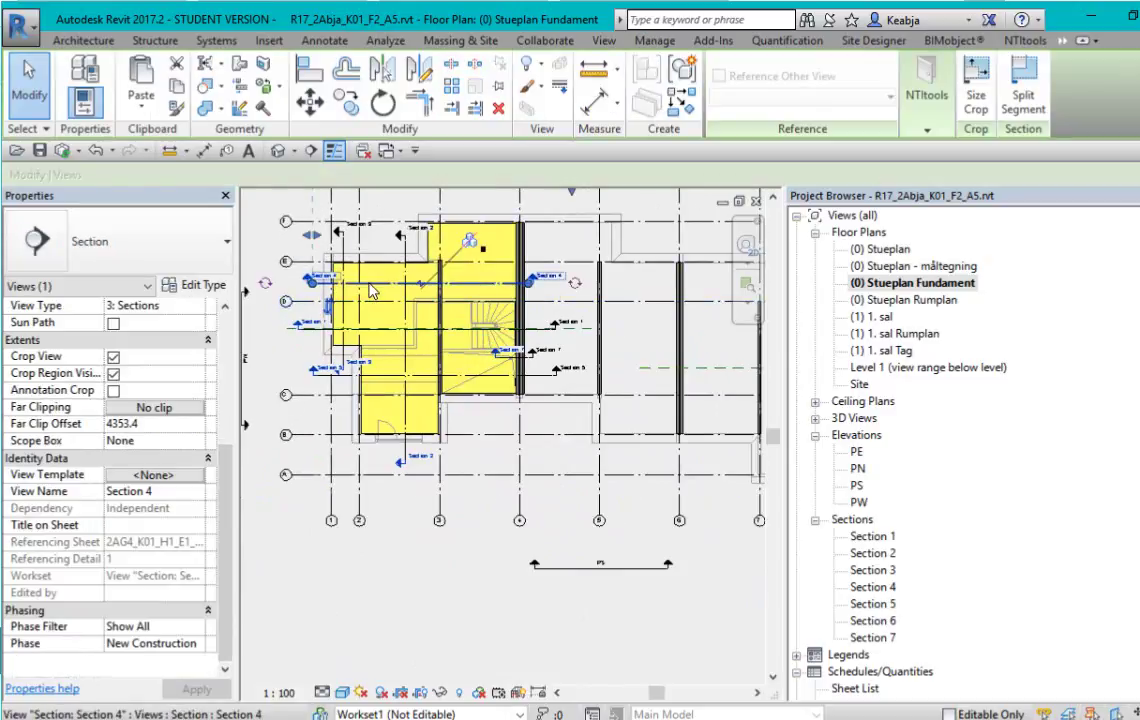
key(h)
key(h)
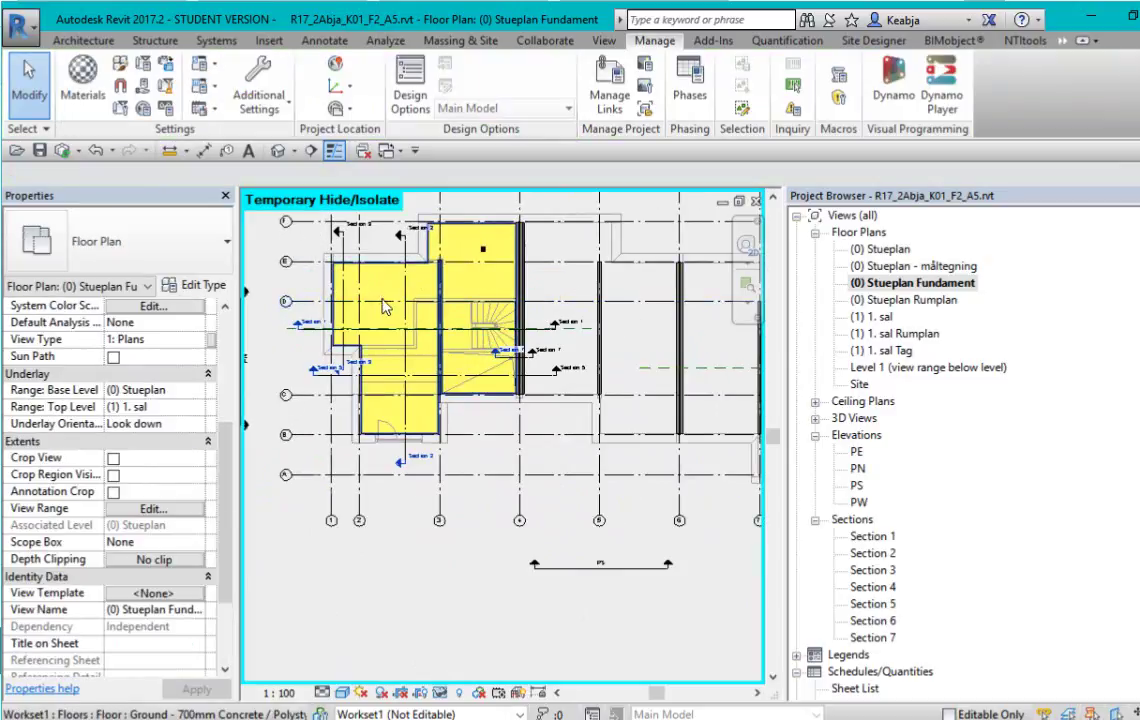
click(395, 380)
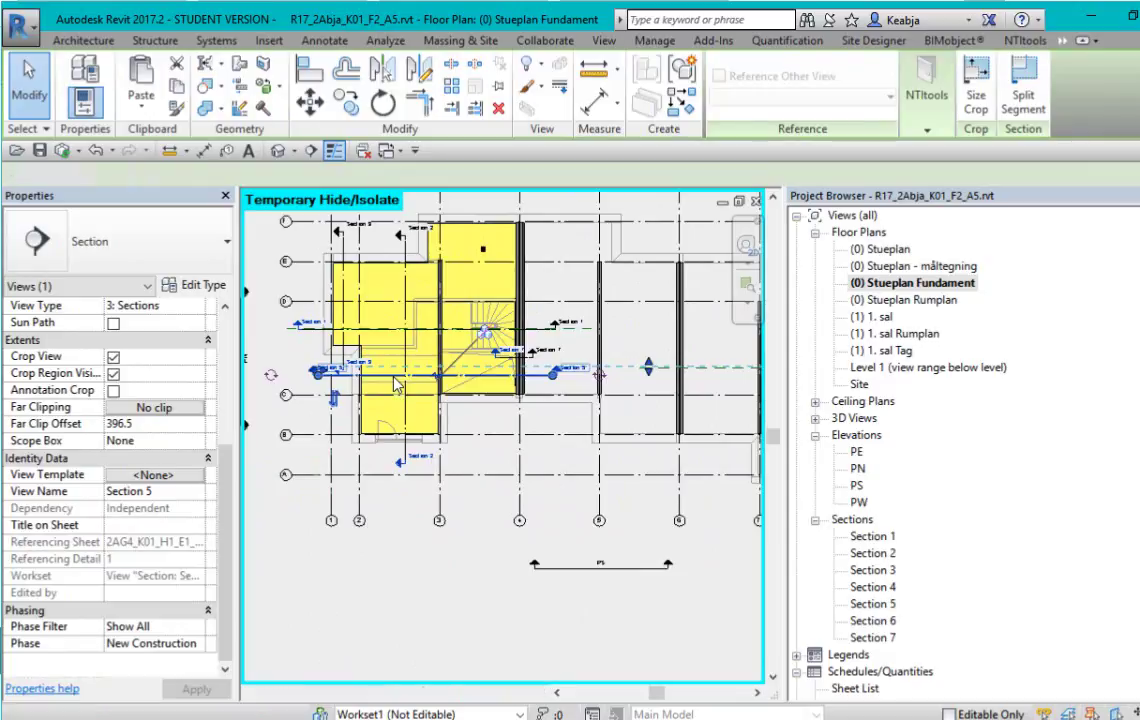
key(h)
key(c)
Temporarily hide the ground floor slab and the staircase in the foundation plan.
click(387, 284)
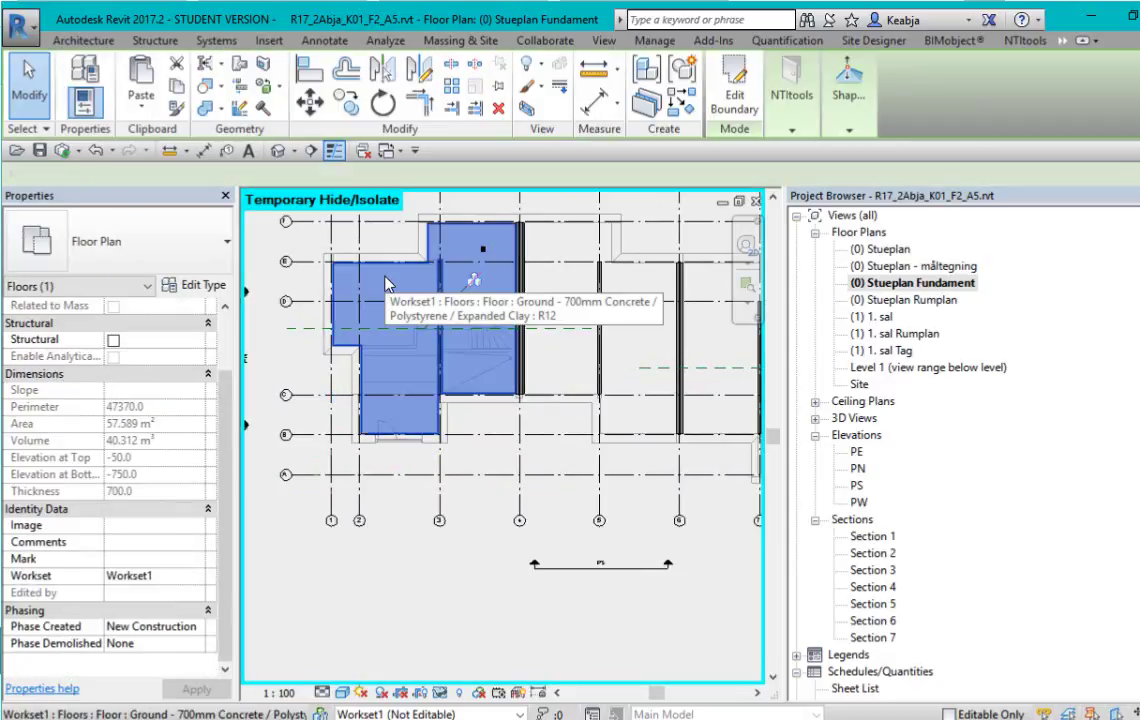
key(Delete)
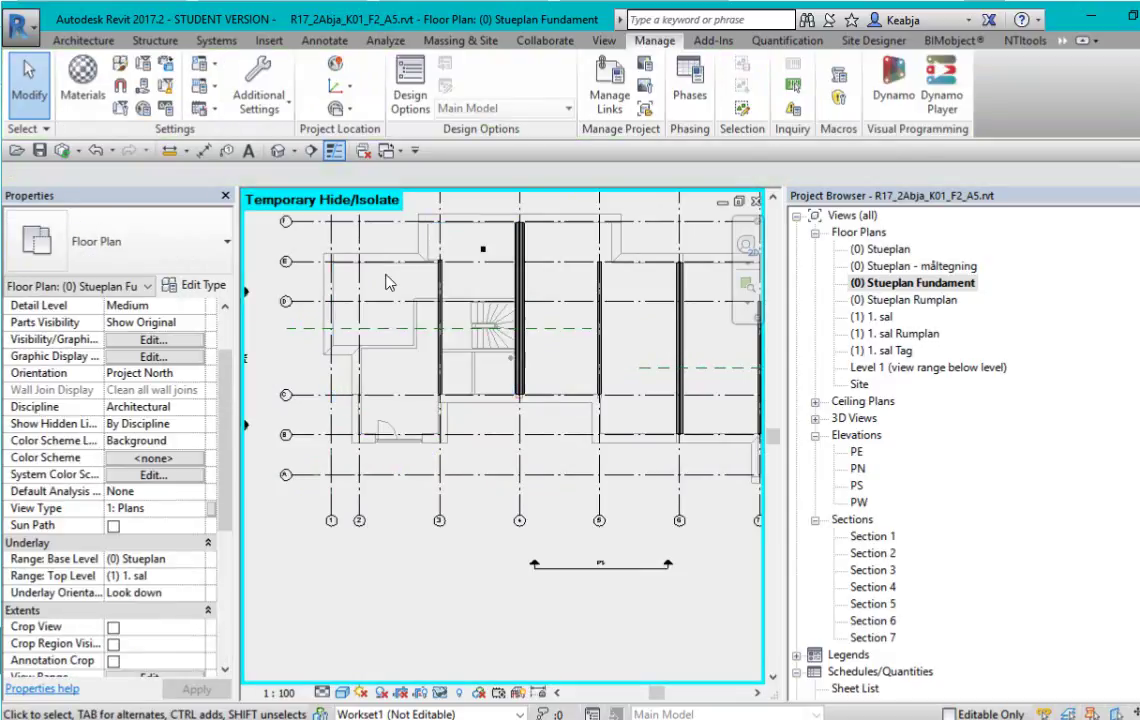
click(487, 342)
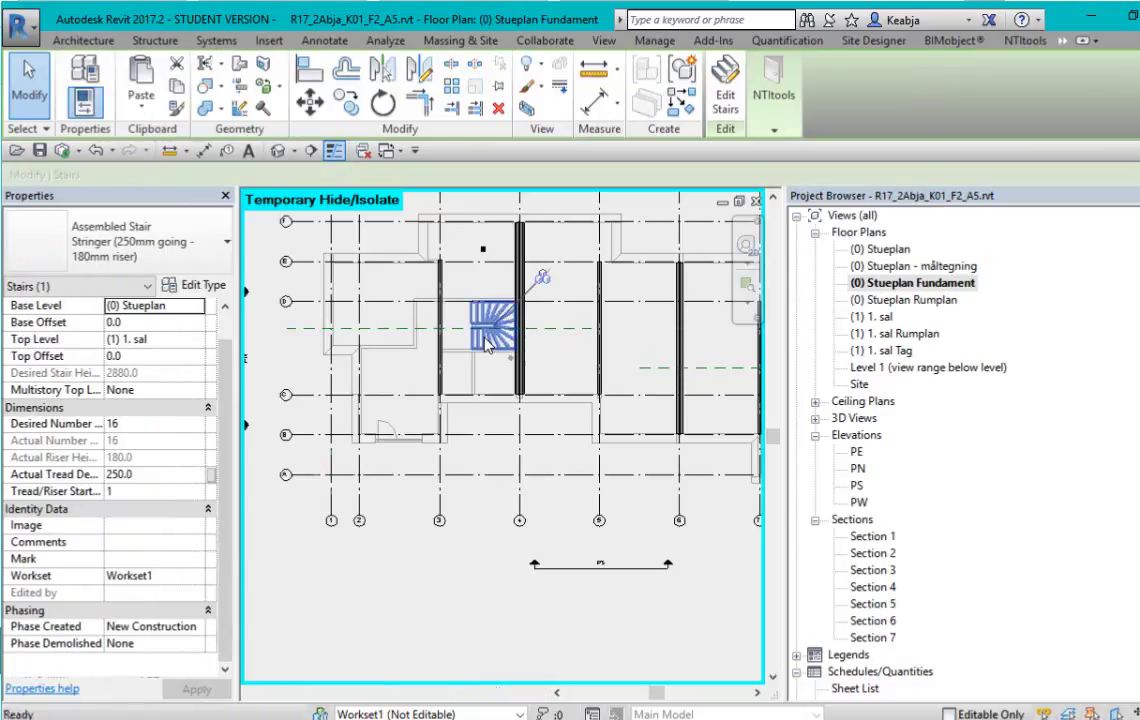
key(Delete)
Hide the whole grid category in the foundation plan, using grid 3 as the selected element.
scroll(452, 310, down, 2)
middle_drag(452, 310, 420, 382)
scroll(420, 382, up, 3)
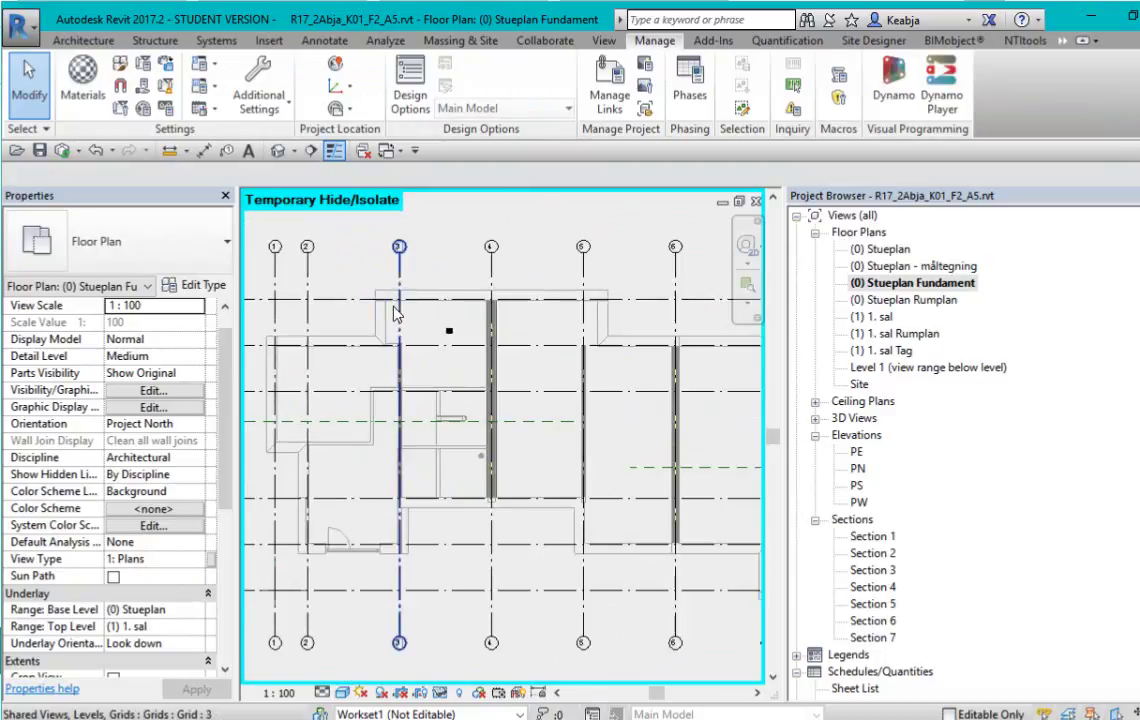
click(401, 265)
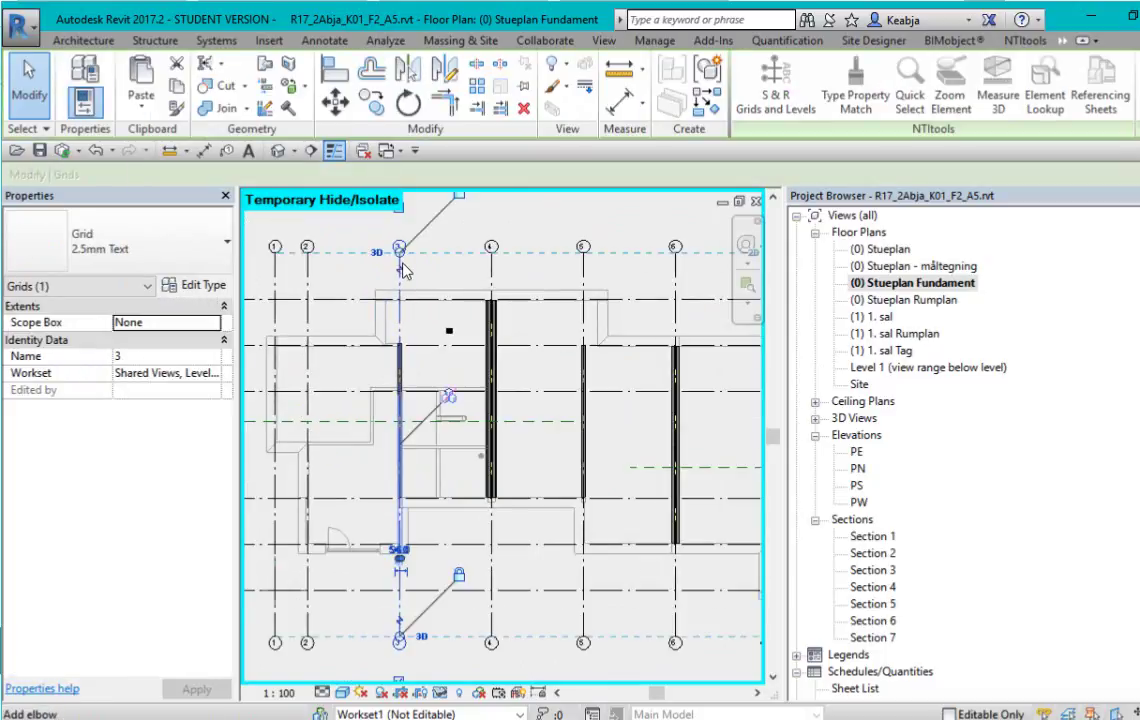
key(v)
key(h)
Hide the plumbing fixtures in the foundation plan, using the square industrial floor drain as the selected element.
scroll(436, 372, up, 2)
scroll(415, 267, up, 4)
middle_drag(415, 267, 418, 336)
scroll(418, 336, down, 1)
click(402, 325)
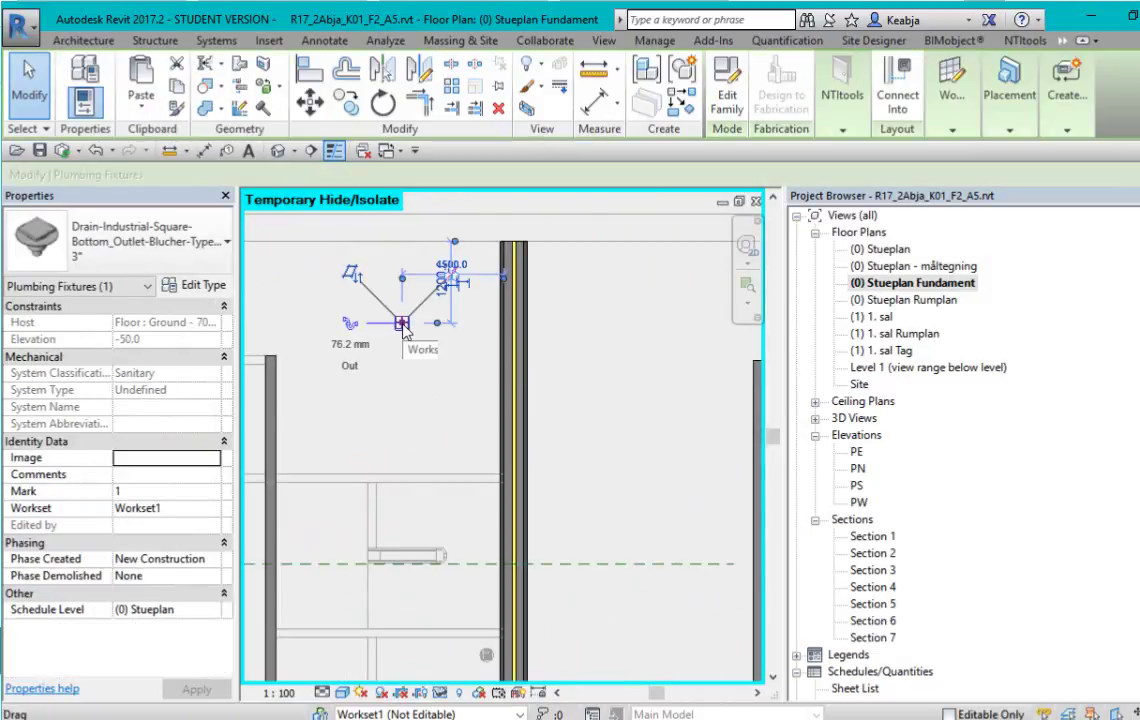
key(Escape)
scroll(430, 365, down, 2)
middle_drag(428, 365, 407, 330)
scroll(406, 331, down, 3)
middle_drag(498, 378, 522, 397)
scroll(450, 440, up, 2)
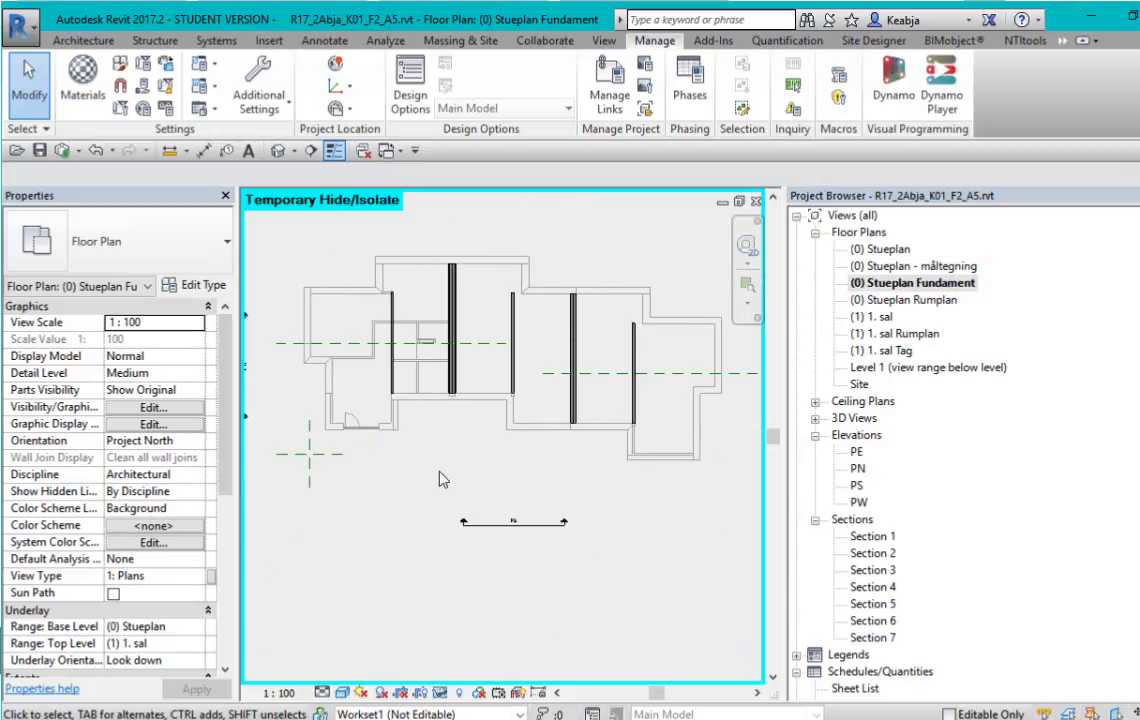
scroll(470, 479, down, 2)
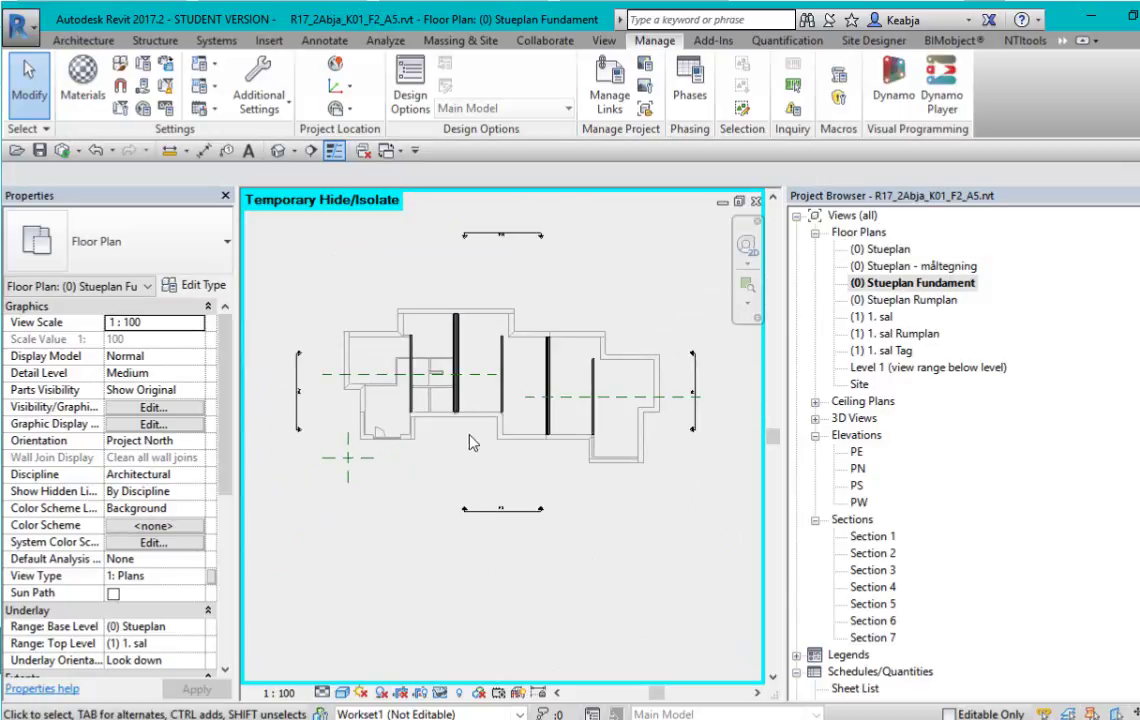
Start an architectural wall using the Basic Wall type Foundation - 390mm Combined.
click(76, 41)
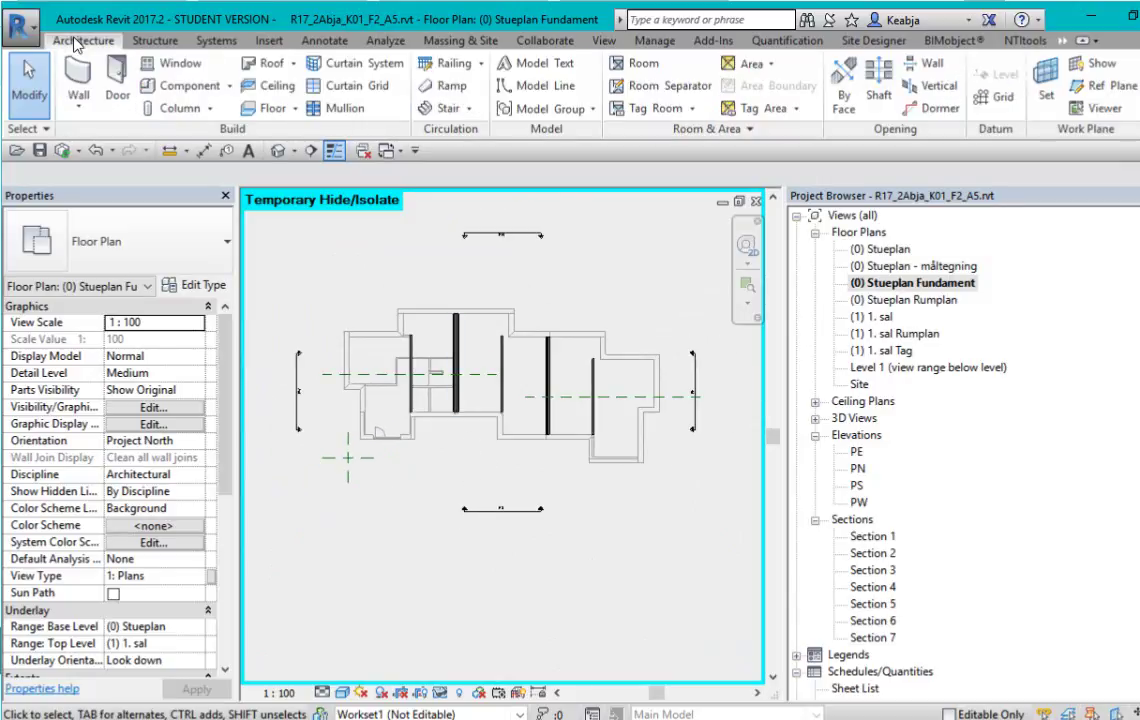
click(78, 102)
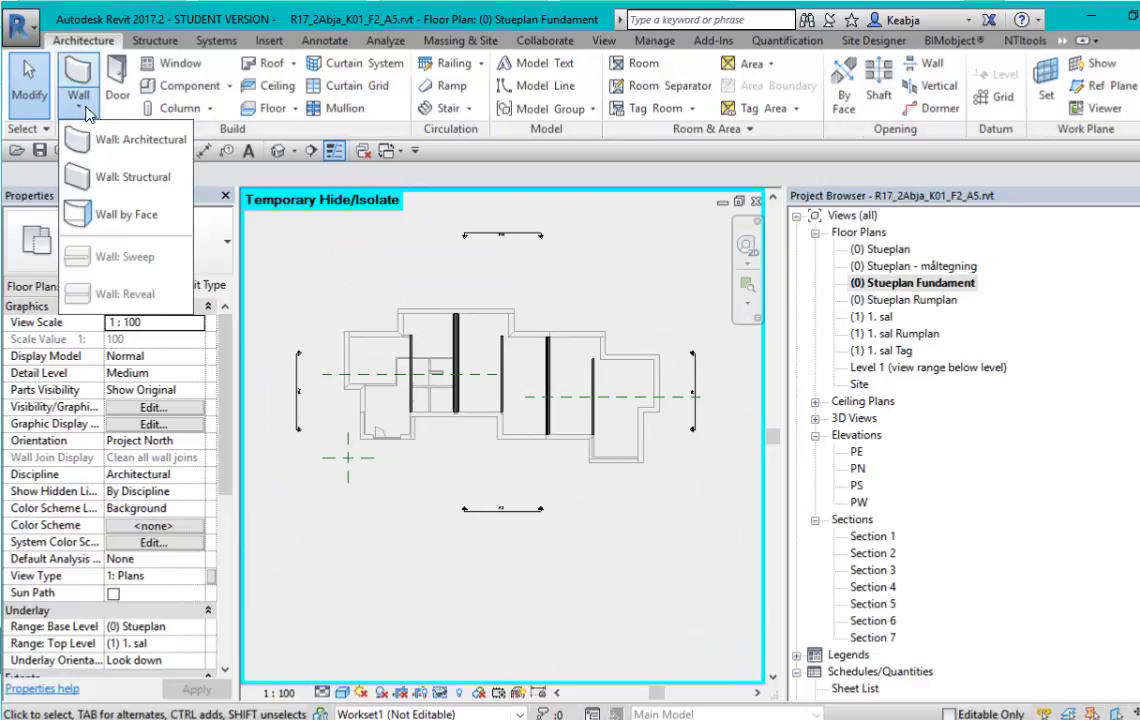
click(102, 138)
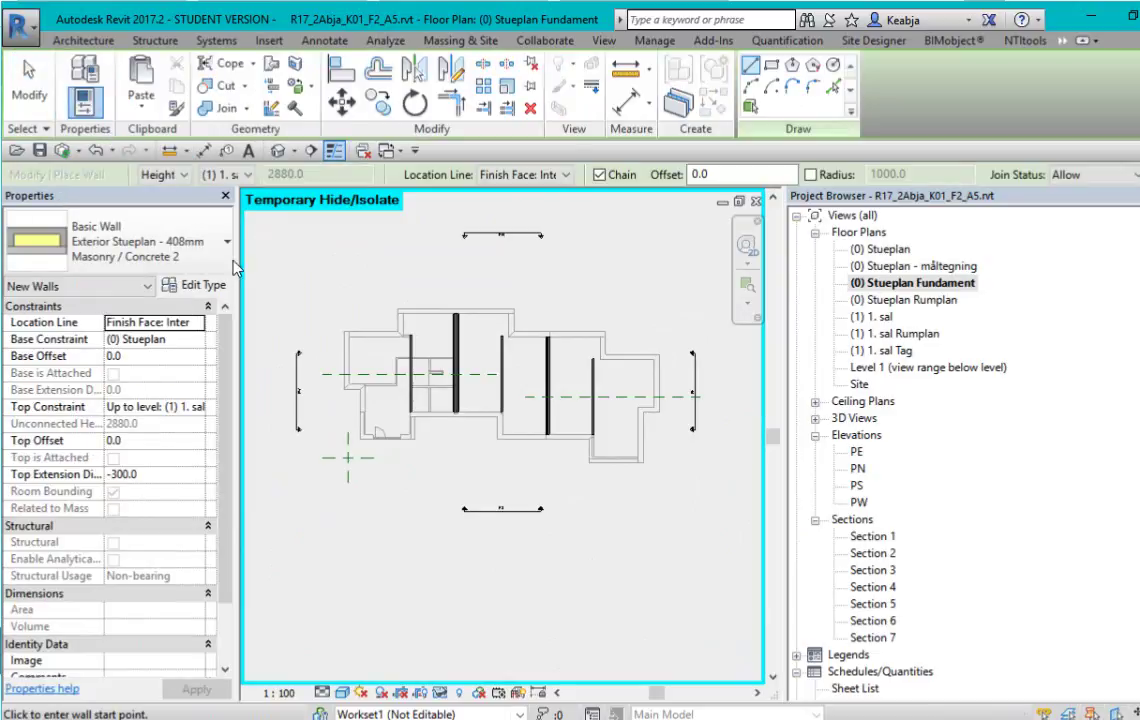
click(227, 249)
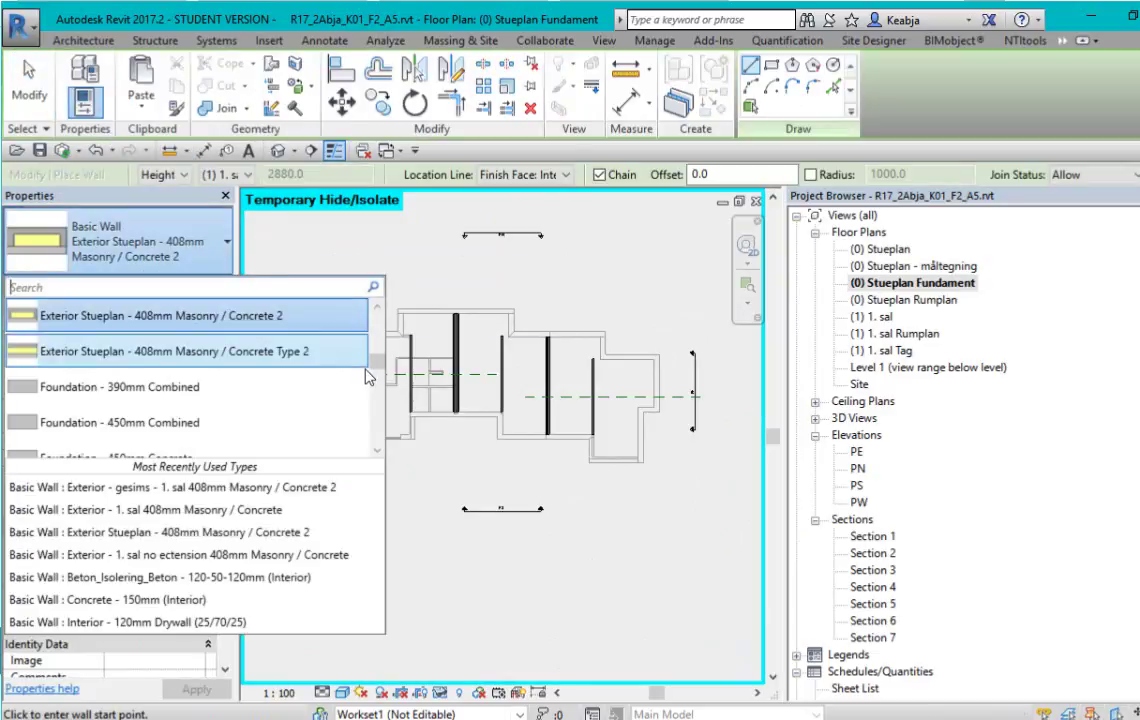
click(183, 388)
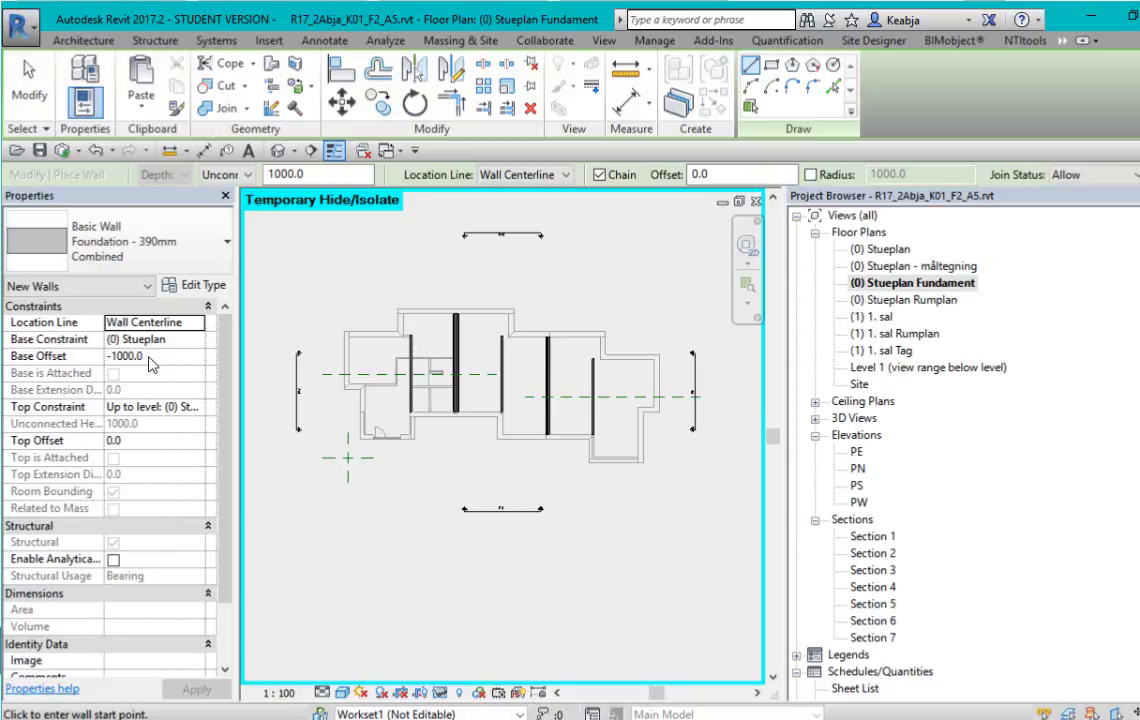
Set the new wall's base offset to -1100 and its location line to Finish Face: Interior.
click(150, 364)
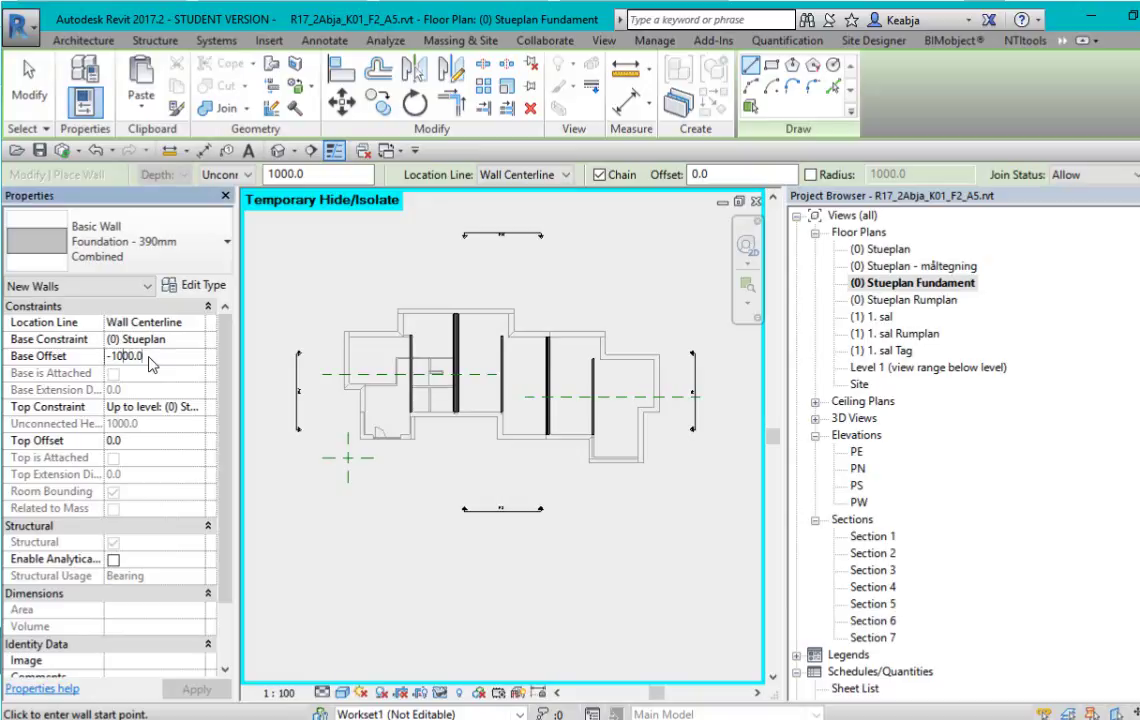
key(BackSpace)
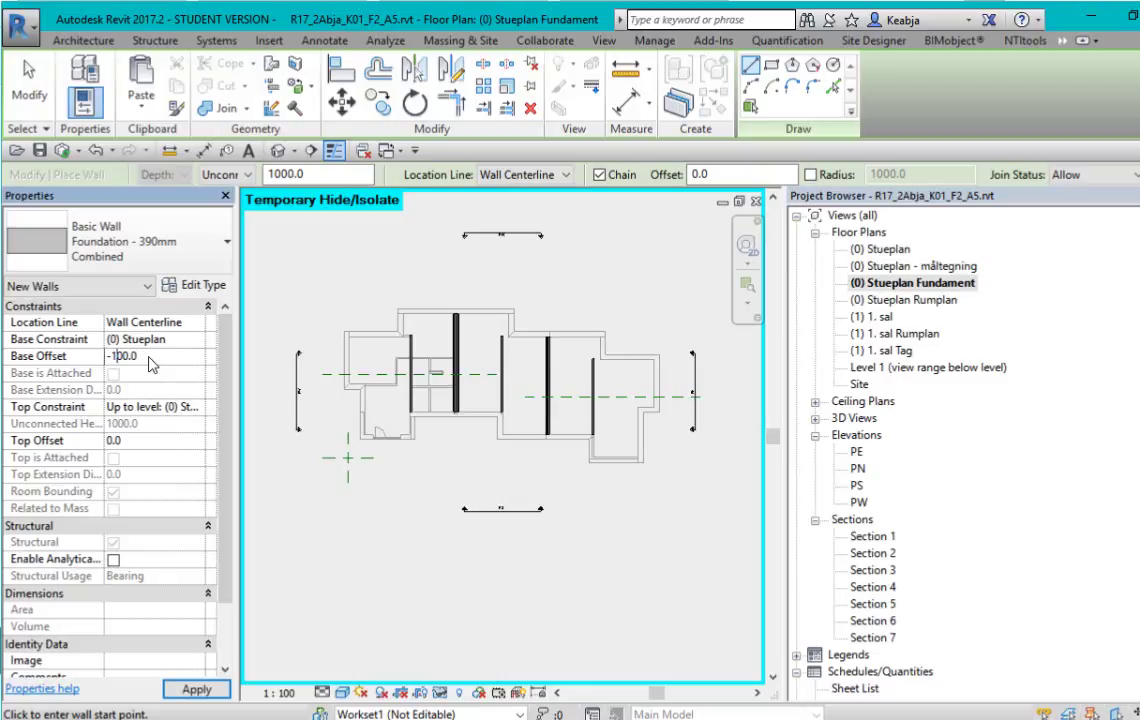
text(1)
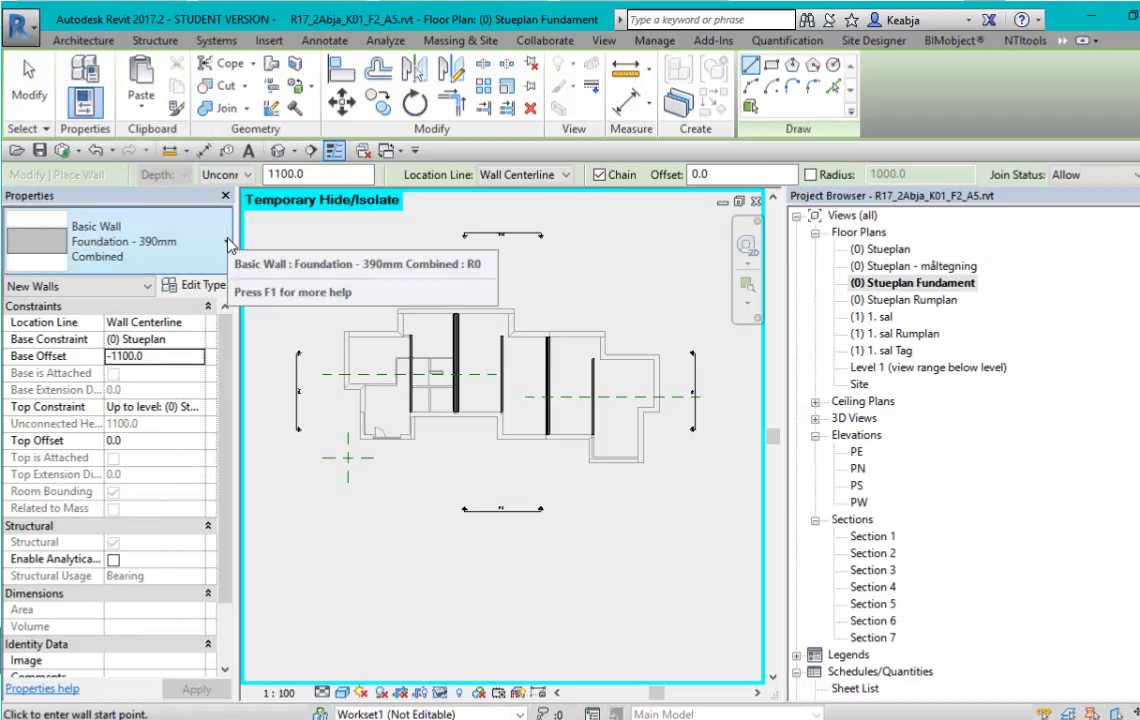
click(566, 178)
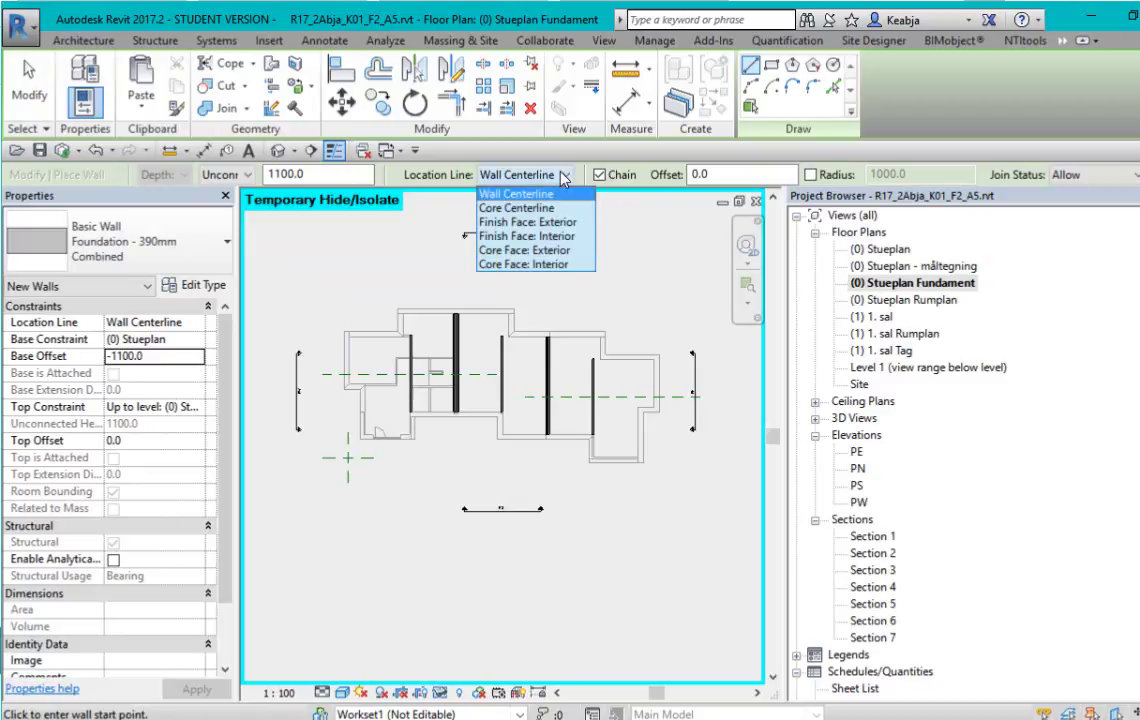
click(560, 235)
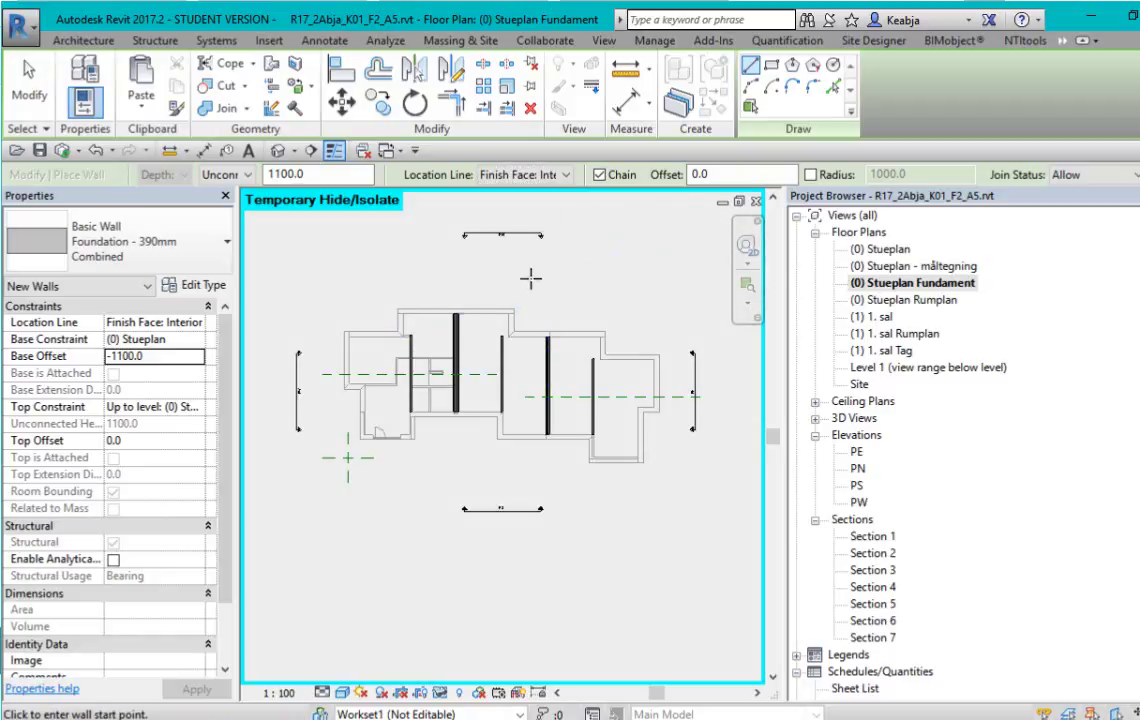
scroll(410, 323, up, 6)
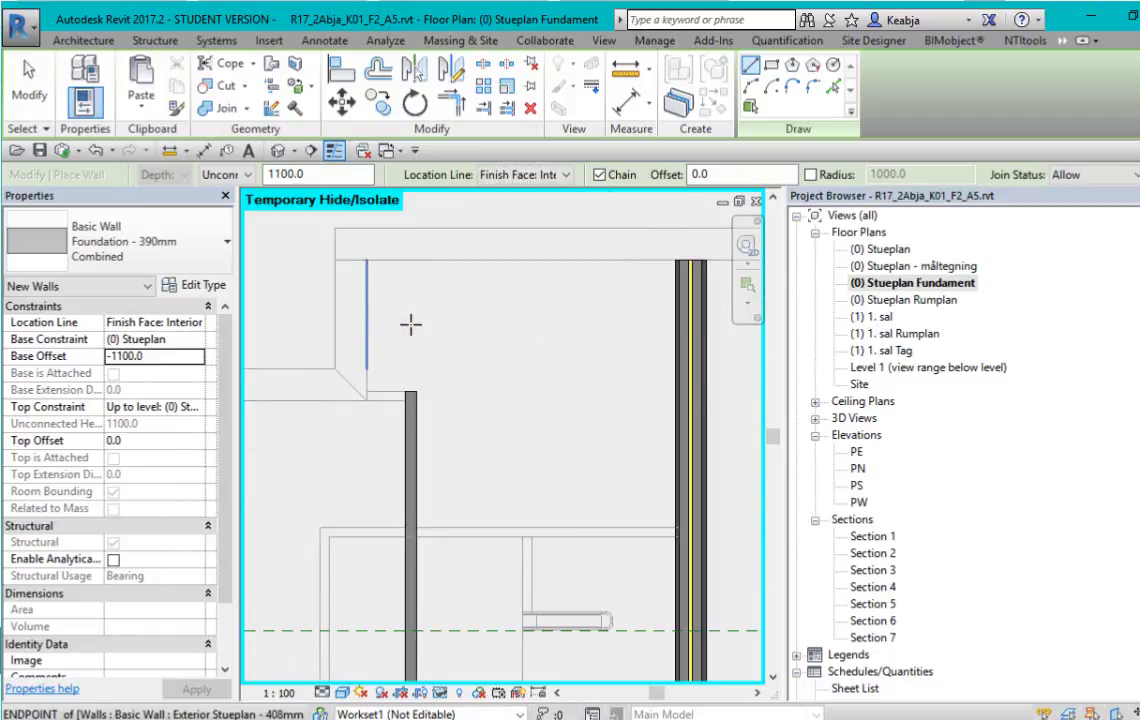
click(367, 259)
scroll(491, 274, down, 4)
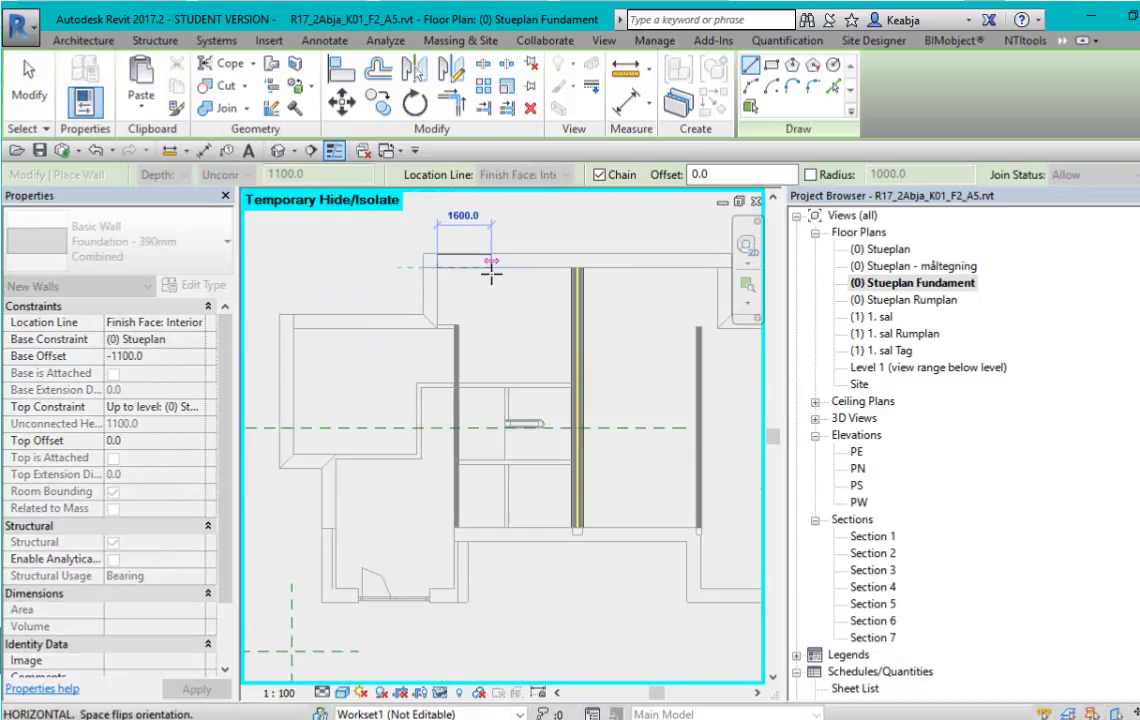
key(Escape)
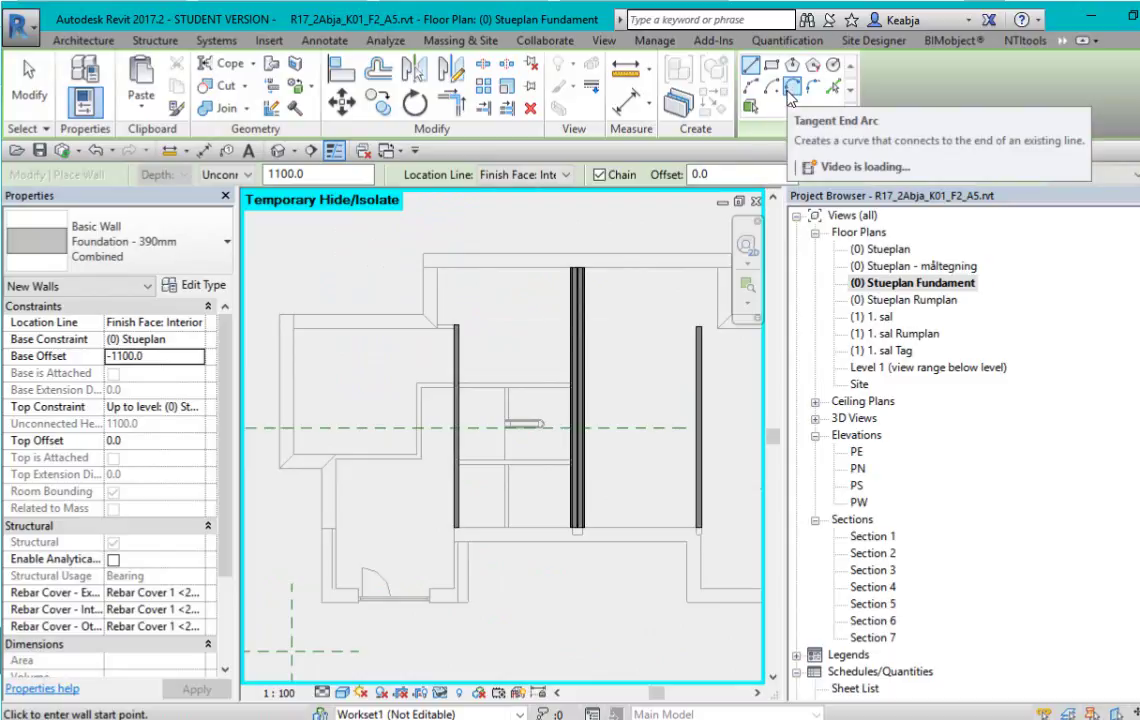
click(832, 90)
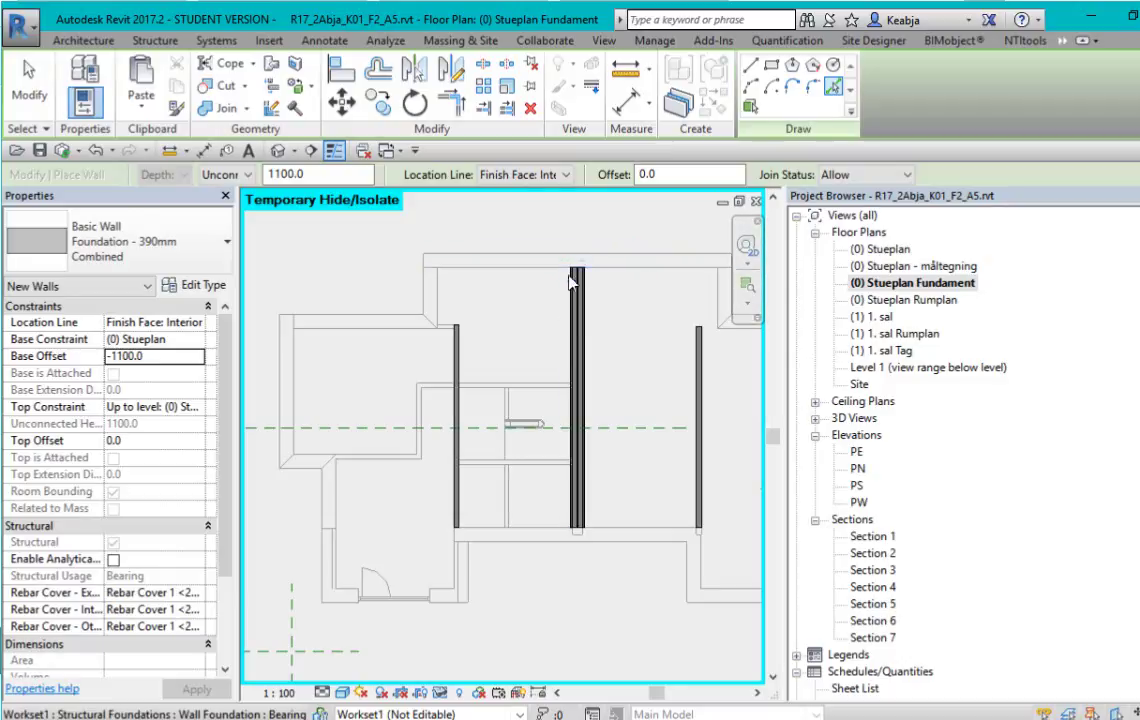
click(517, 273)
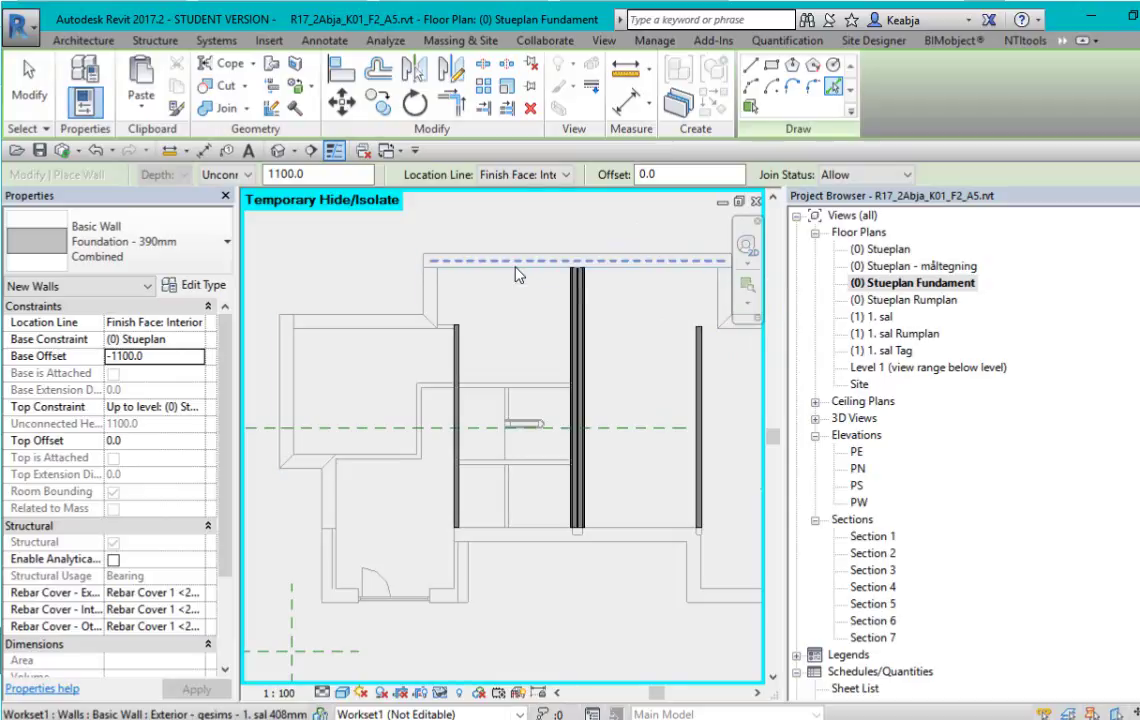
key(Tab)
key(Tab)
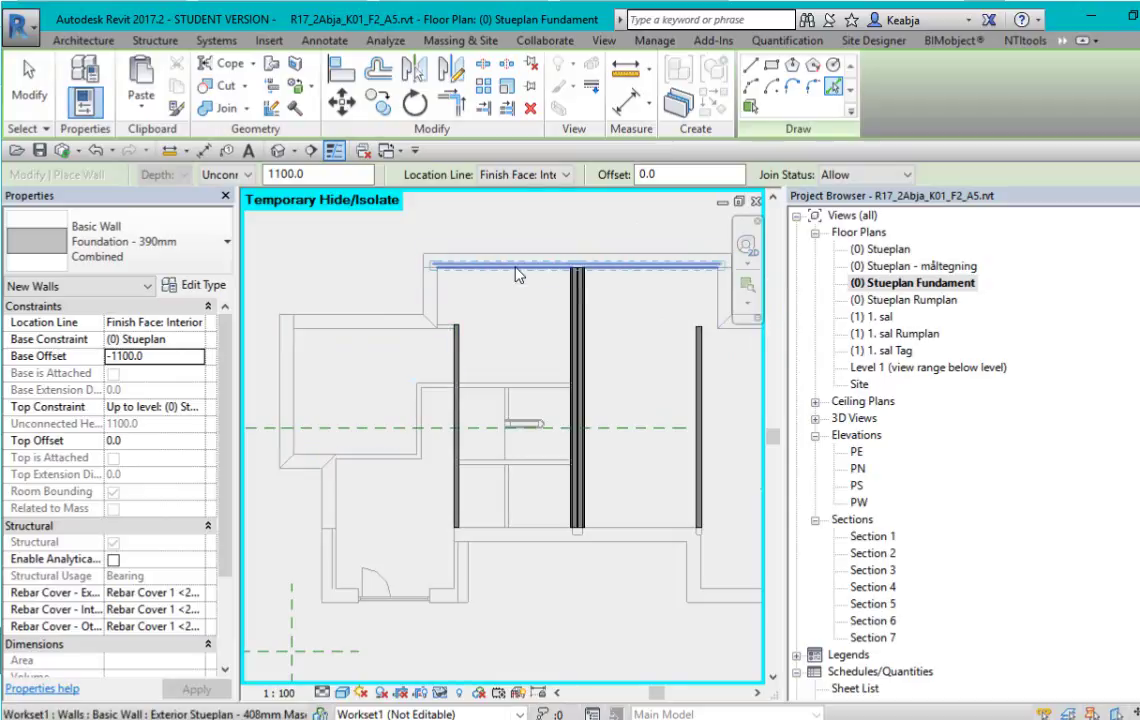
key(Escape)
key(Escape)
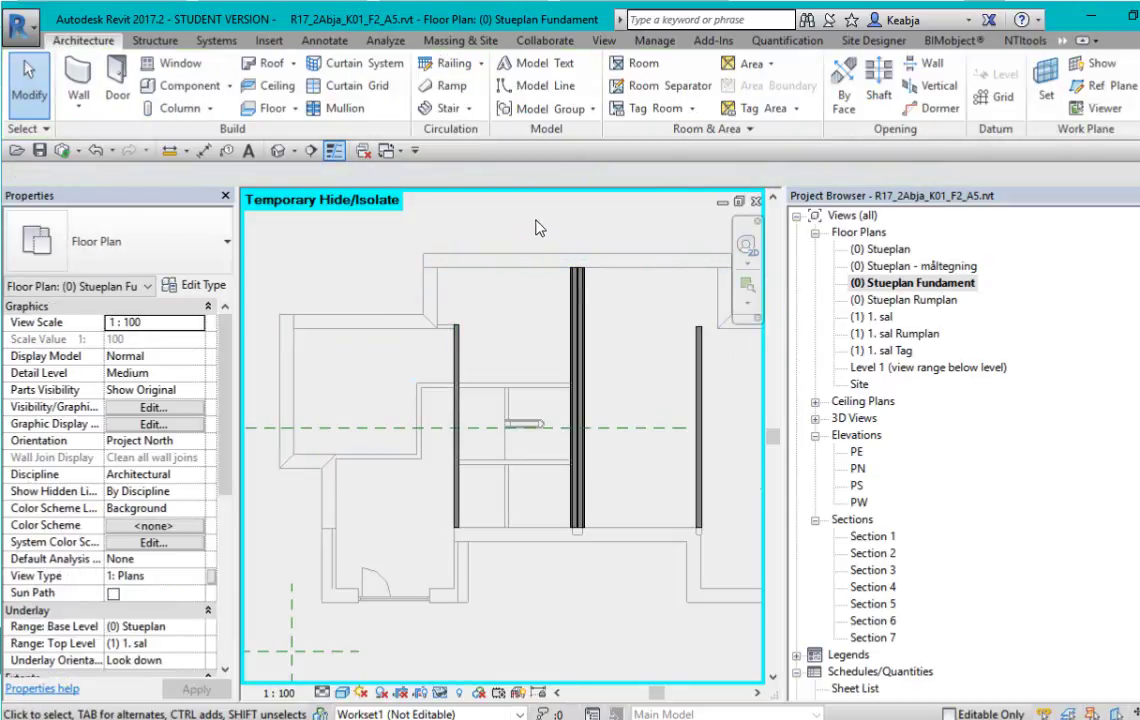
Begin a chain of Foundation - 390mm Combined walls along the inner face of the northernmost exterior wall, starting at its west inner corner.
click(72, 88)
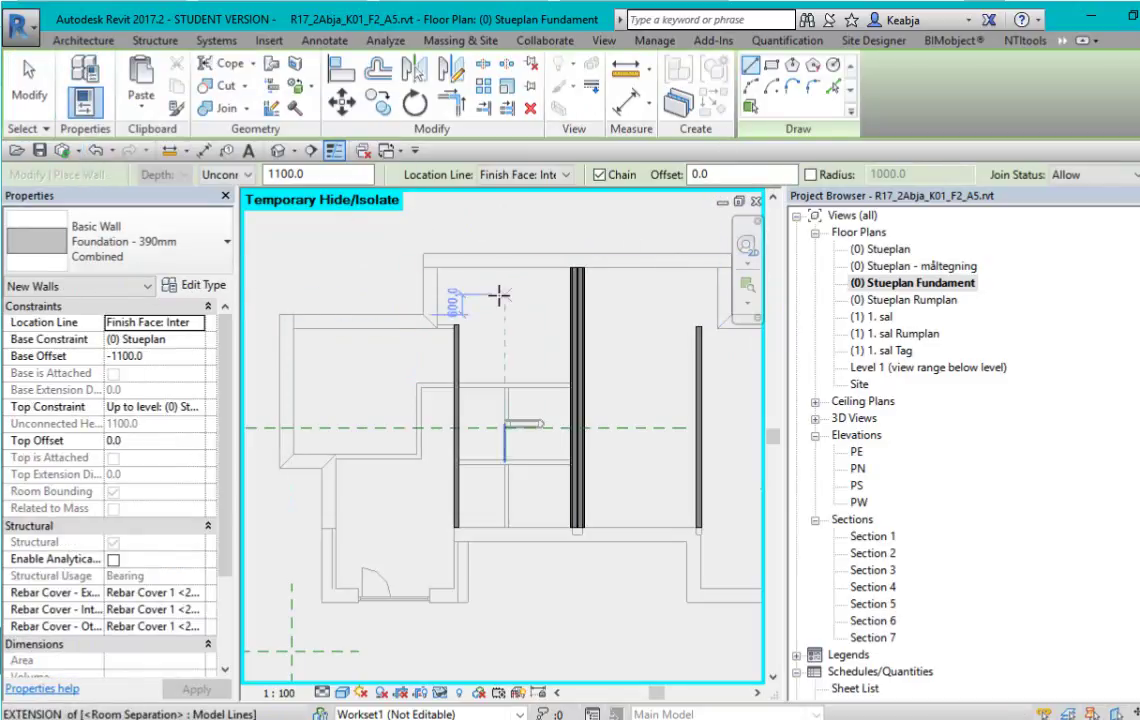
scroll(499, 296, up, 2)
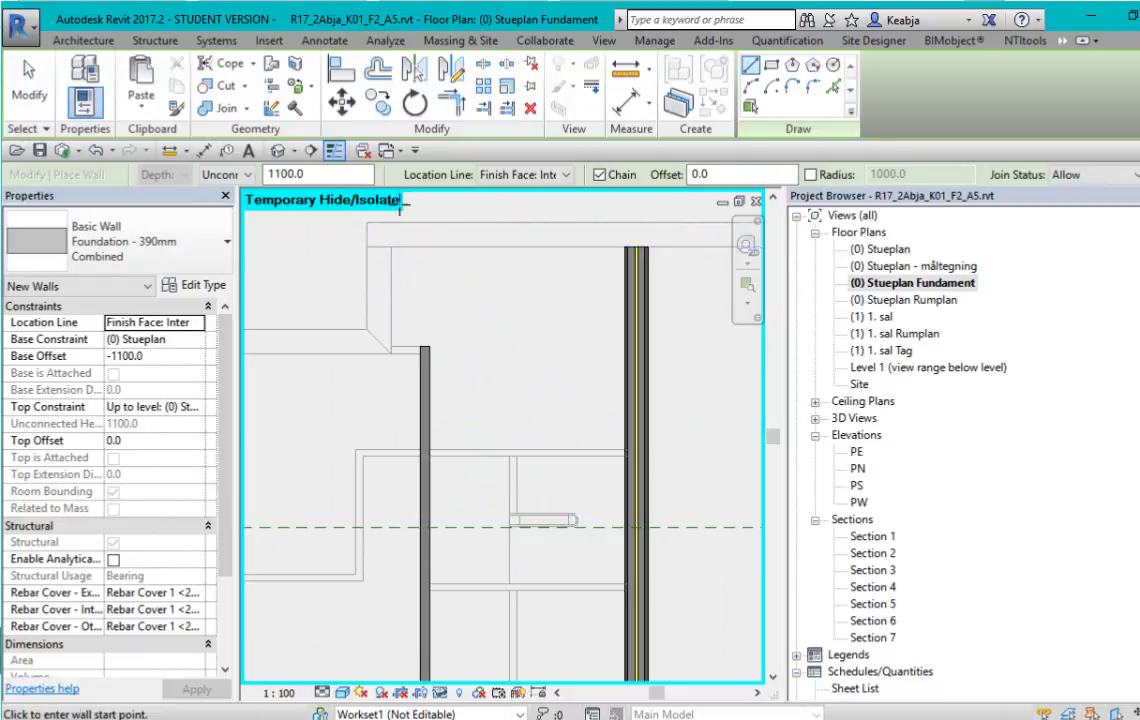
click(393, 244)
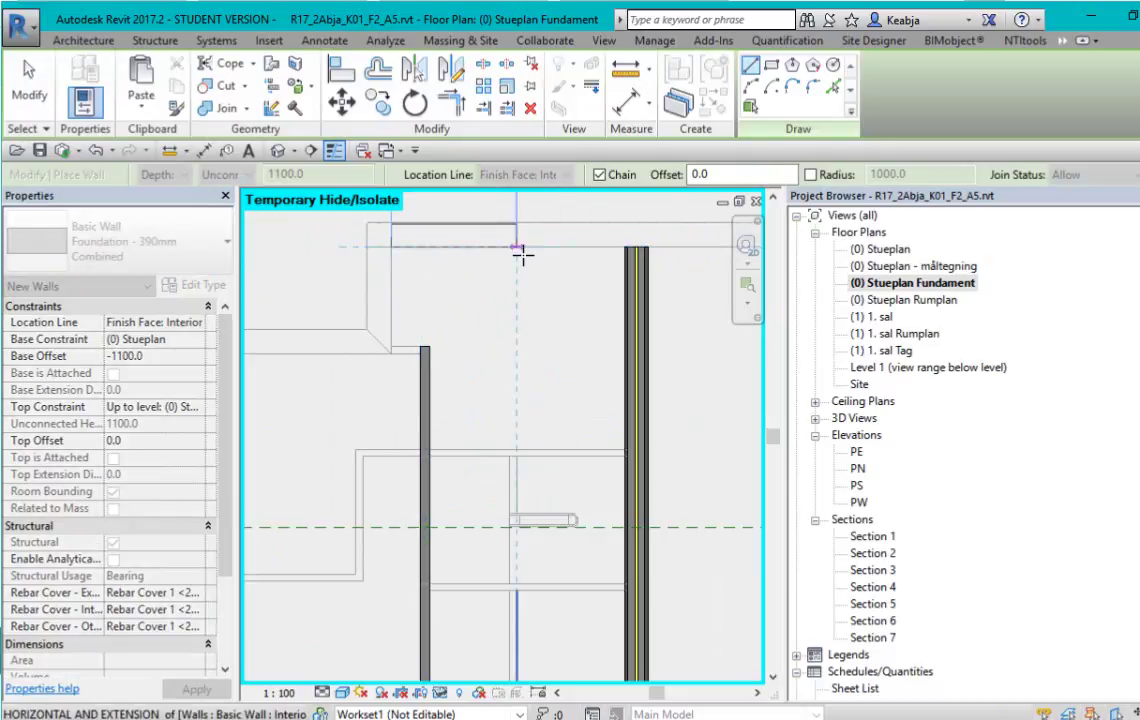
scroll(522, 249, down, 3)
scroll(323, 328, up, 4)
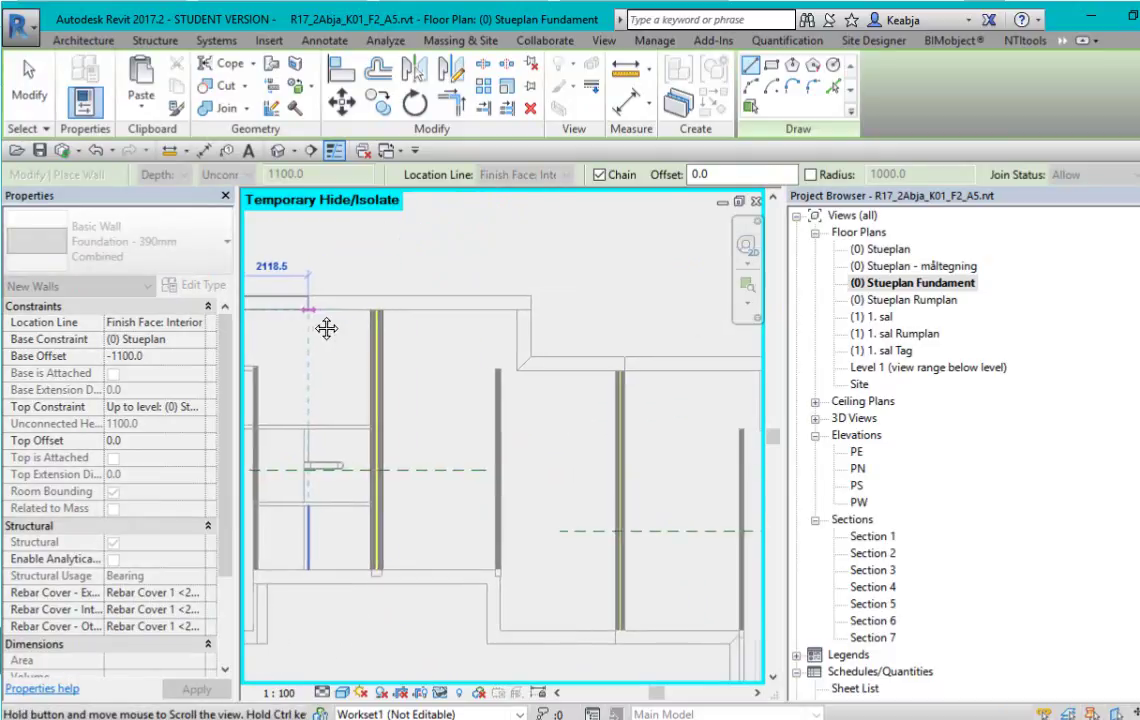
click(516, 303)
Continue the foundation walls 7200 mm along the next north facade, down its step and east to the inner corner of the easternmost bay.
middle_drag(725, 389, 435, 331)
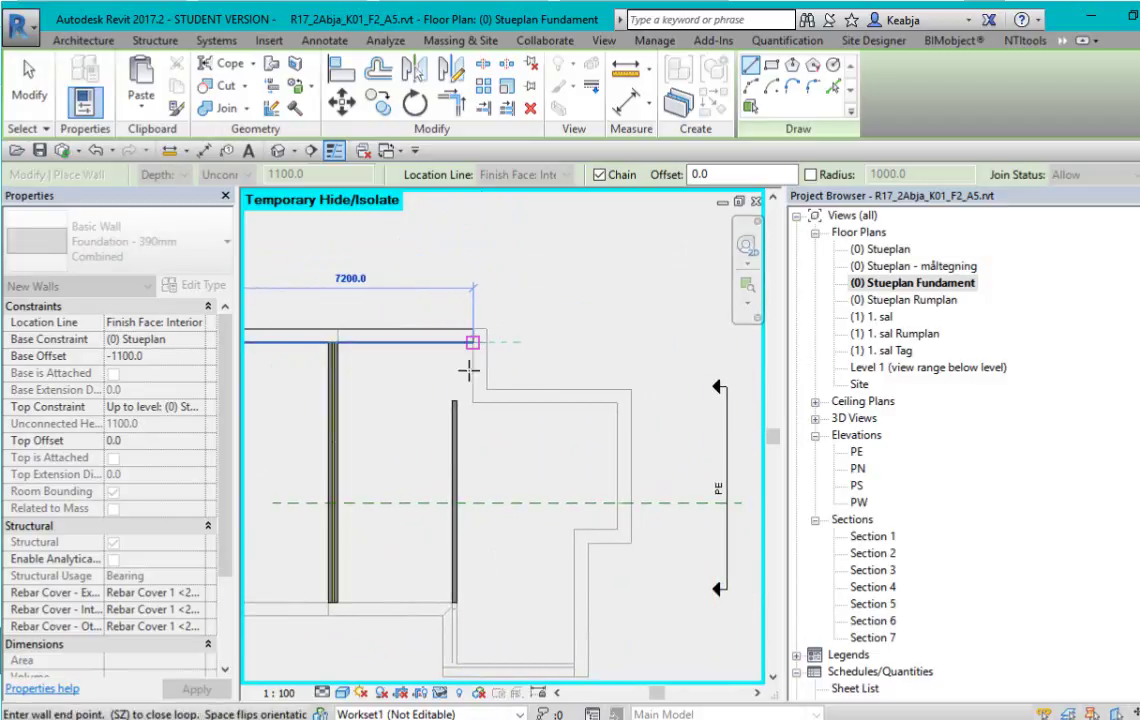
click(475, 343)
click(475, 403)
click(617, 403)
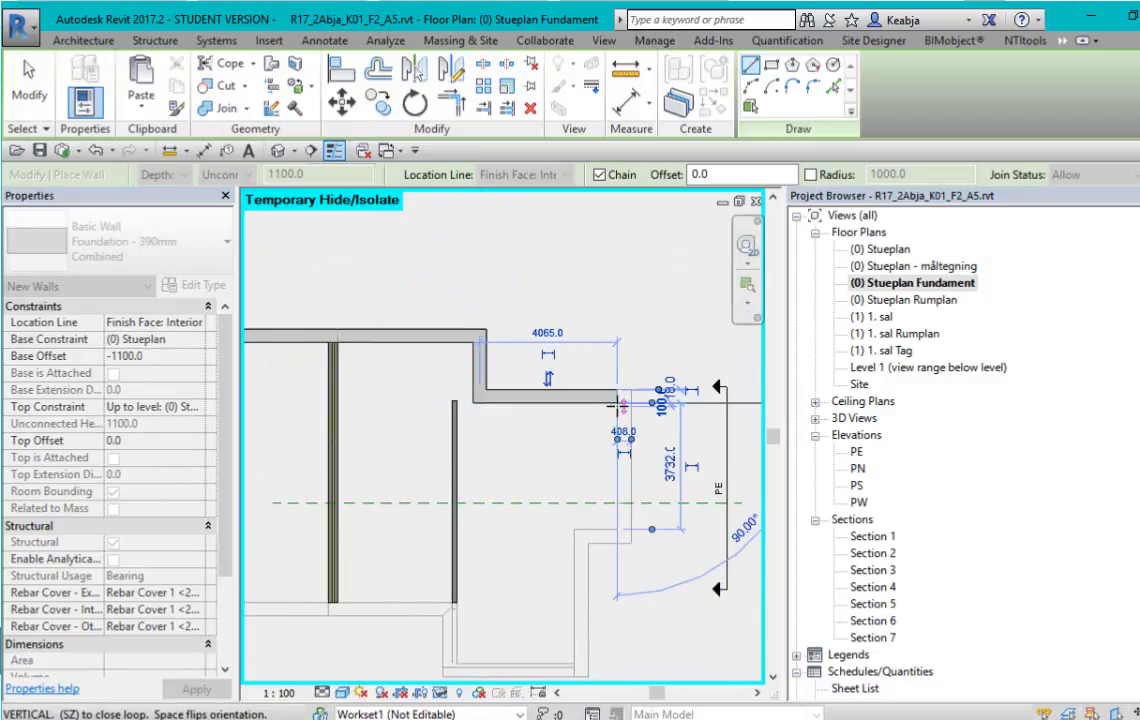
key(alt+Tab)
key(alt+Tab)
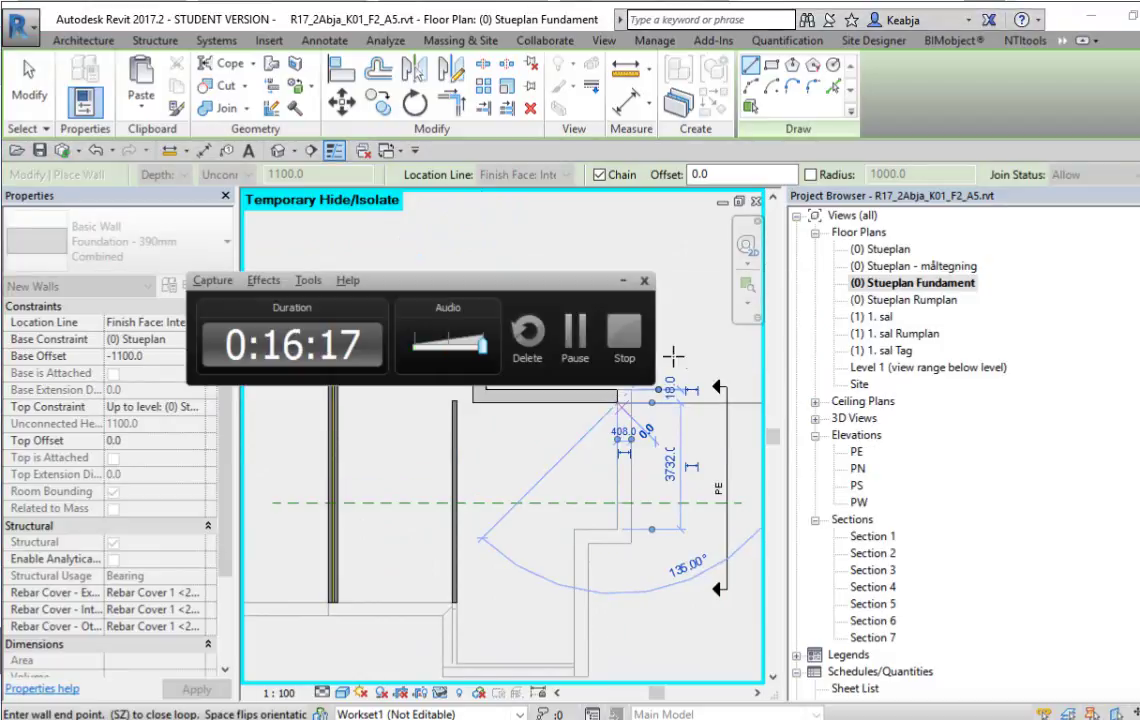
click(585, 265)
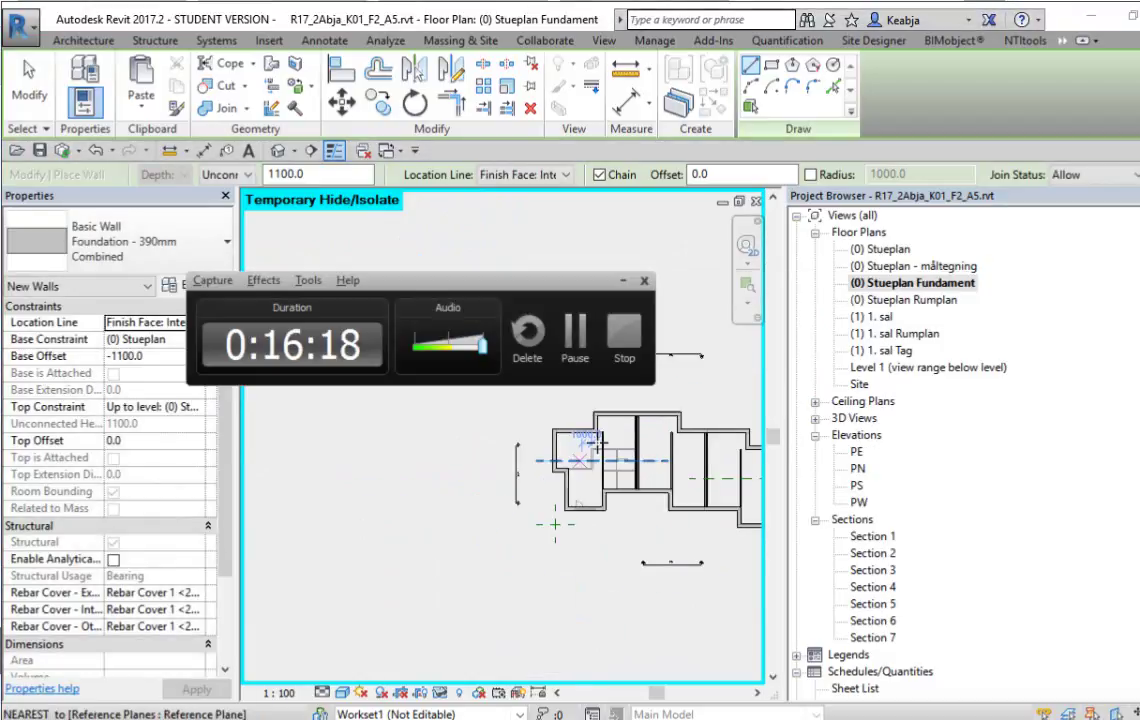
scroll(595, 445, down, 1)
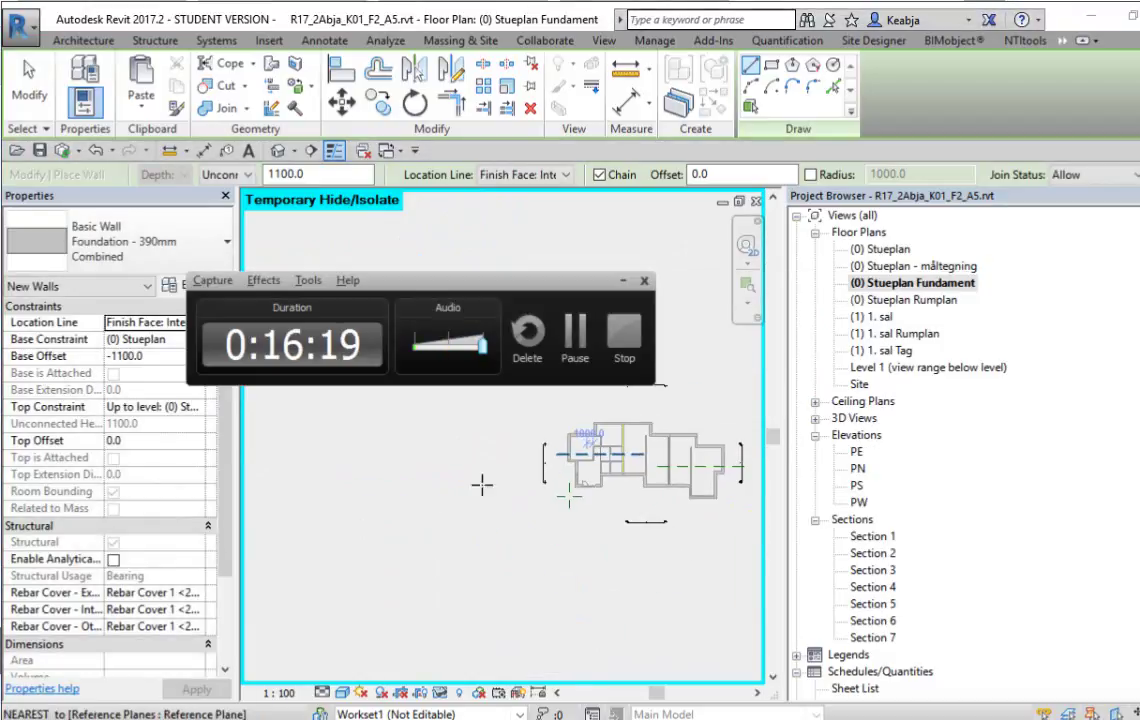
scroll(618, 285, up, 1)
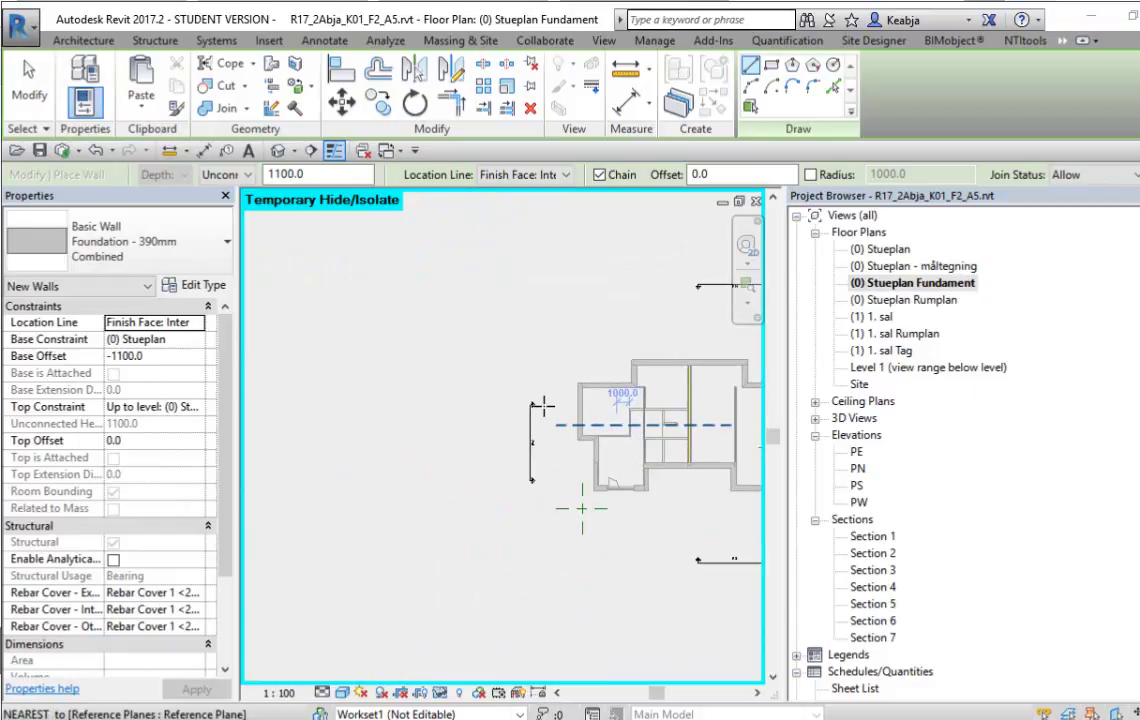
Open the default 3D view and inspect the foundation walls beneath the building's exterior walls.
key(Escape)
key(Escape)
click(278, 150)
shift+middle_drag(428, 418, 515, 530)
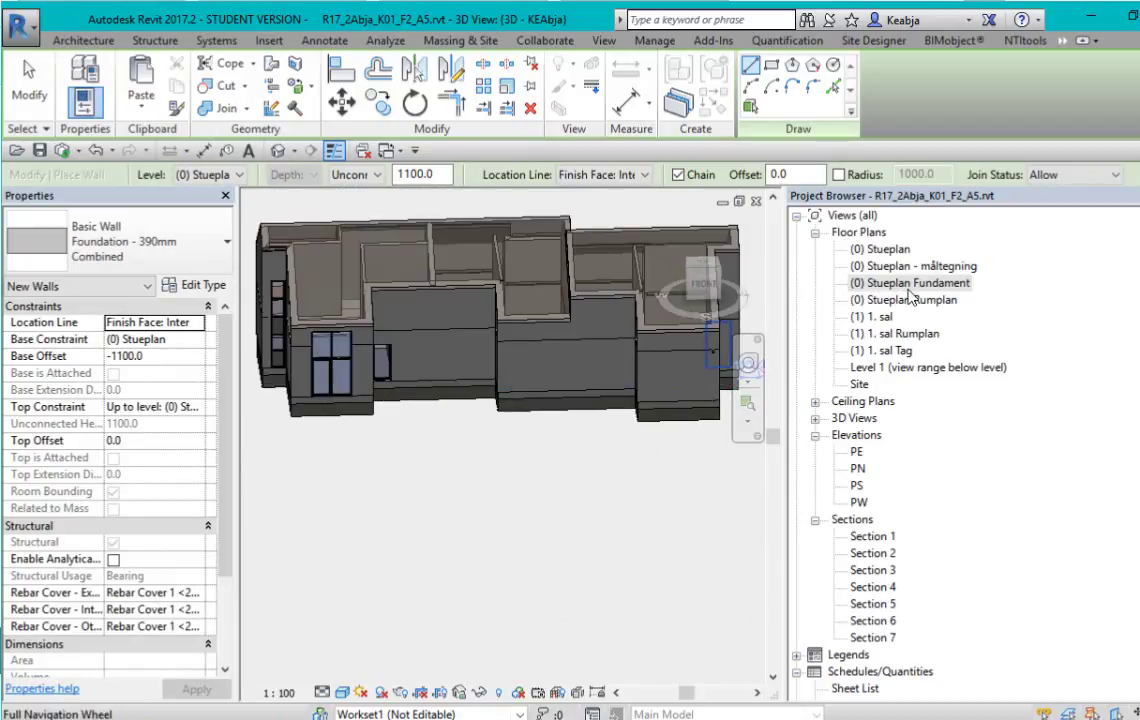
Return to the (0) Stueplan Fundament plan and reset its temporary hide/isolate.
double_click(880, 283)
scroll(660, 420, up, 2)
middle_drag(660, 420, 531, 339)
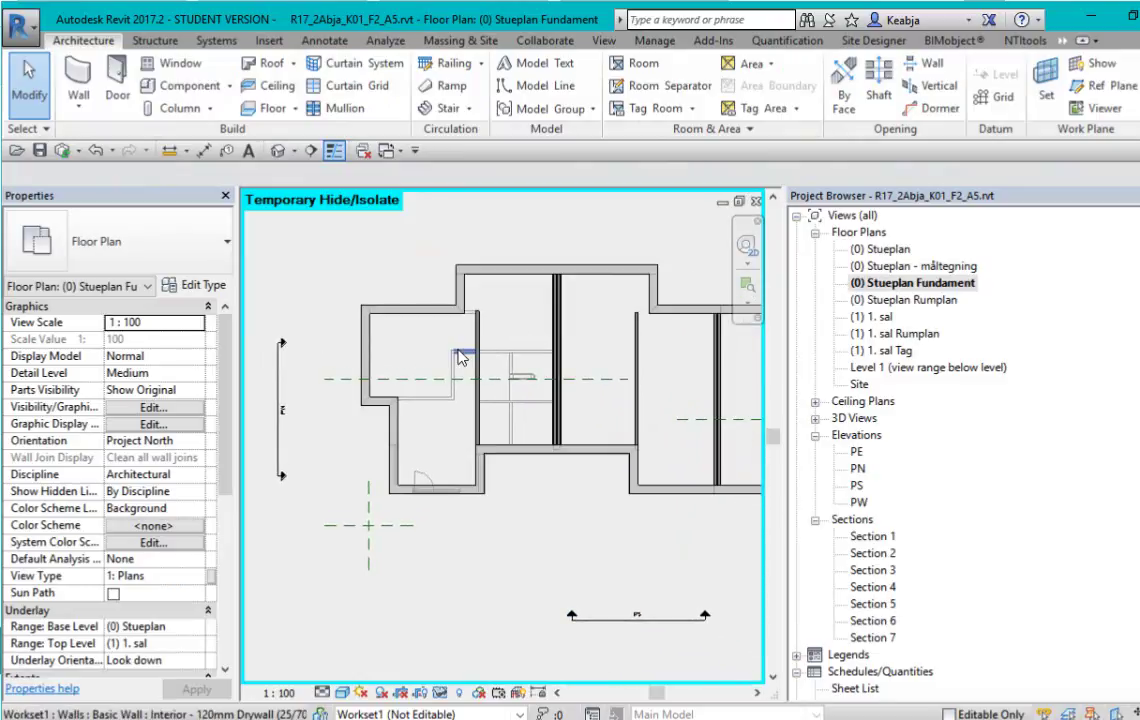
click(307, 152)
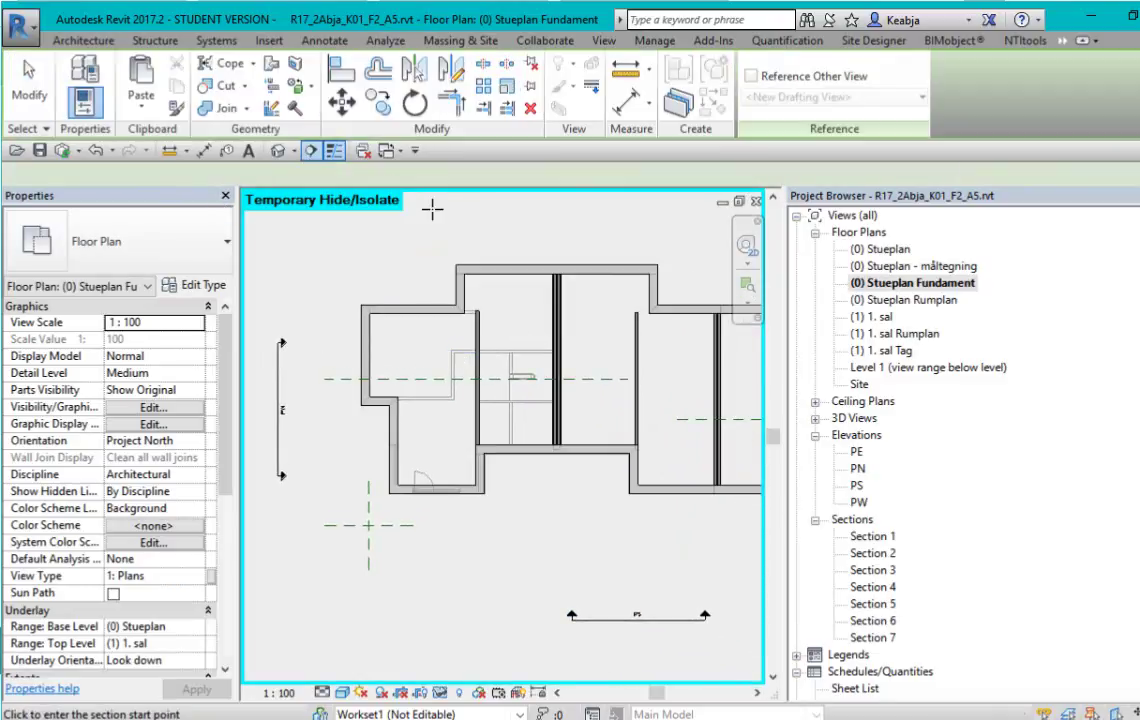
click(440, 693)
click(480, 669)
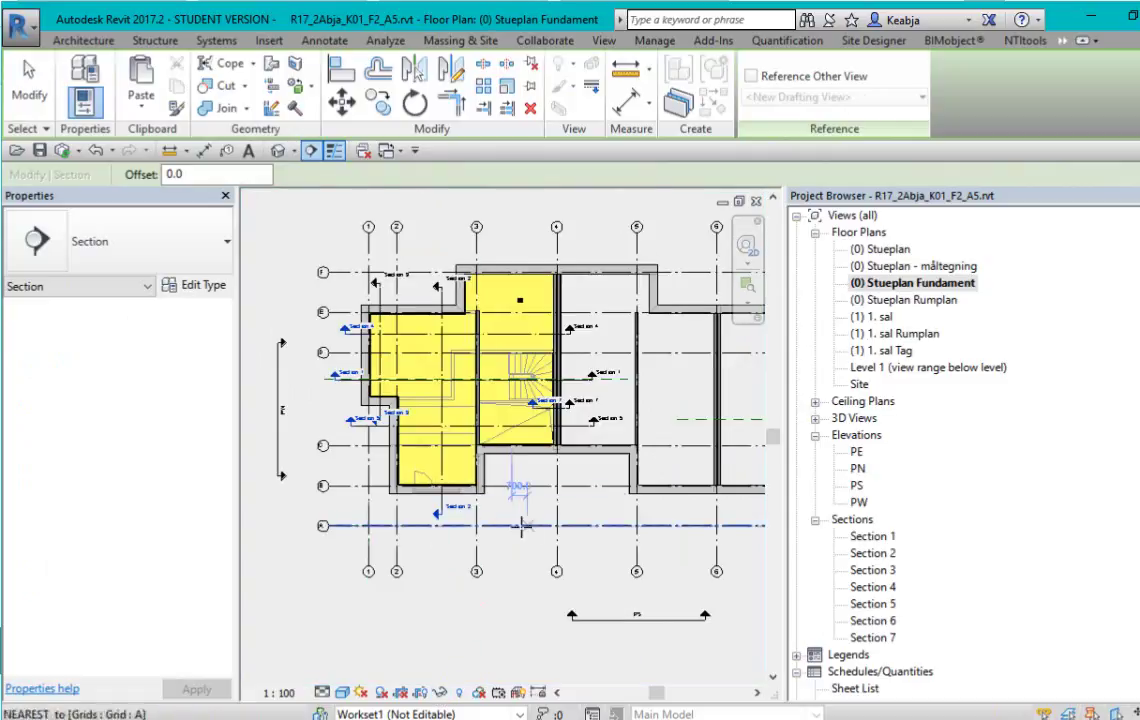
scroll(453, 394, up, 2)
key(Escape)
key(Escape)
Open the Section 2 view from its marker in the plan and examine the foundation wall beneath the exterior wall.
scroll(448, 394, up, 4)
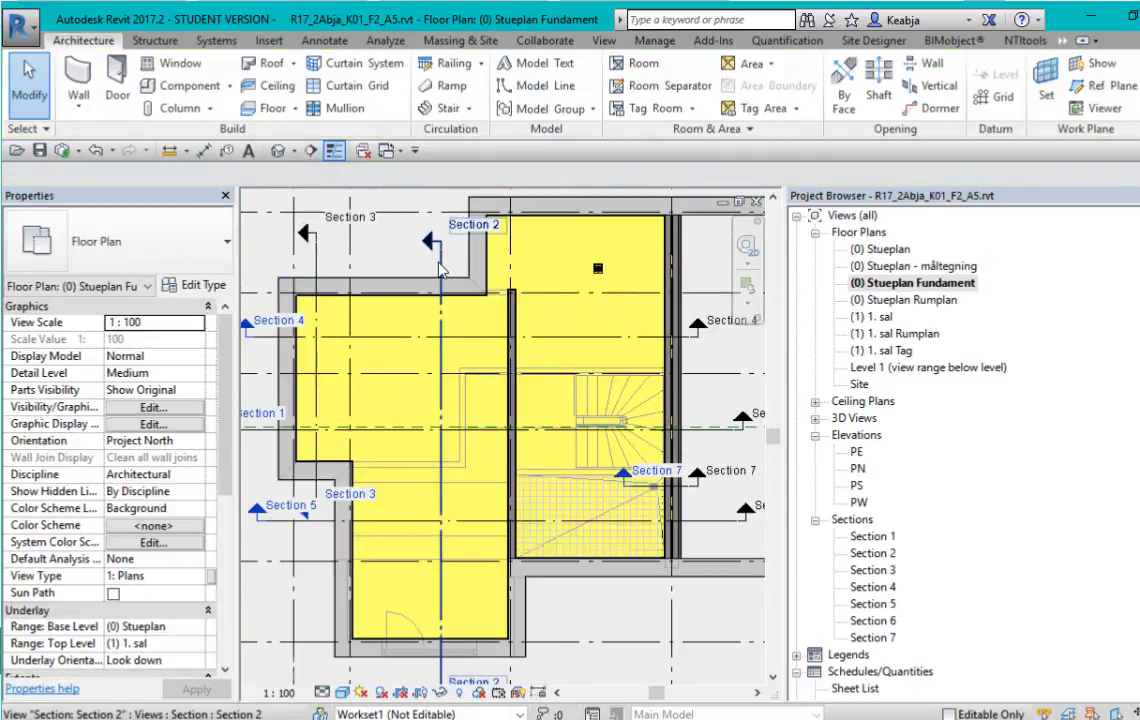
click(446, 270)
right_click(446, 270)
click(472, 290)
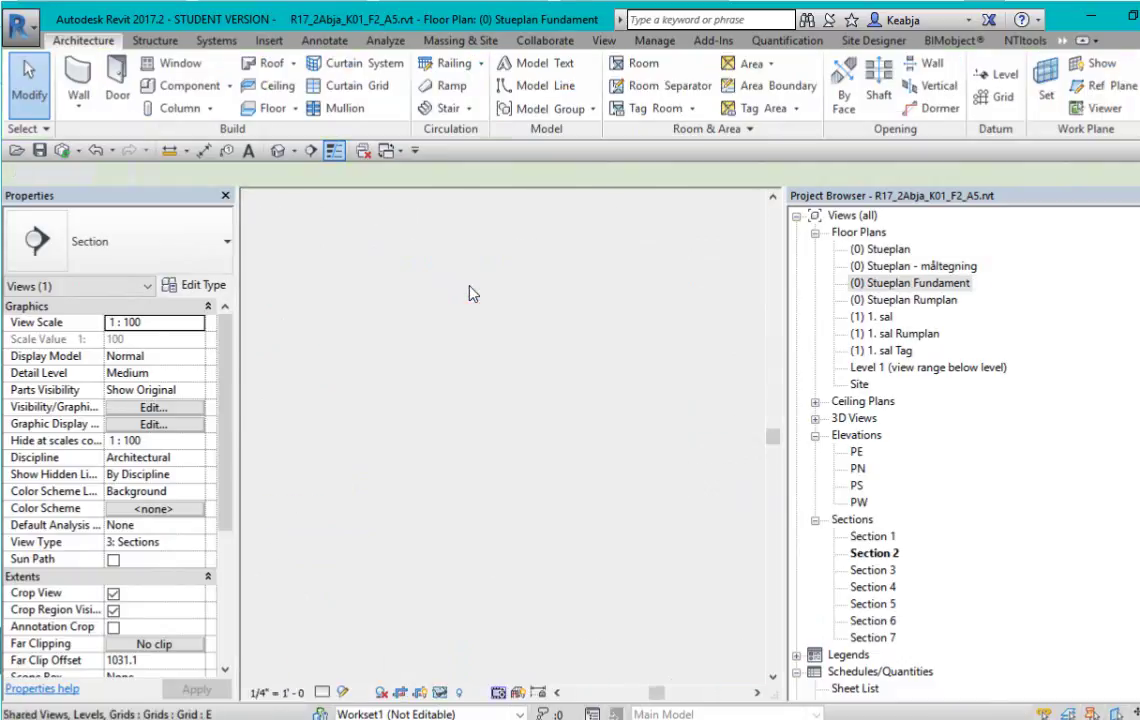
scroll(477, 476, up, 6)
scroll(477, 476, down, 5)
middle_drag(547, 603, 516, 553)
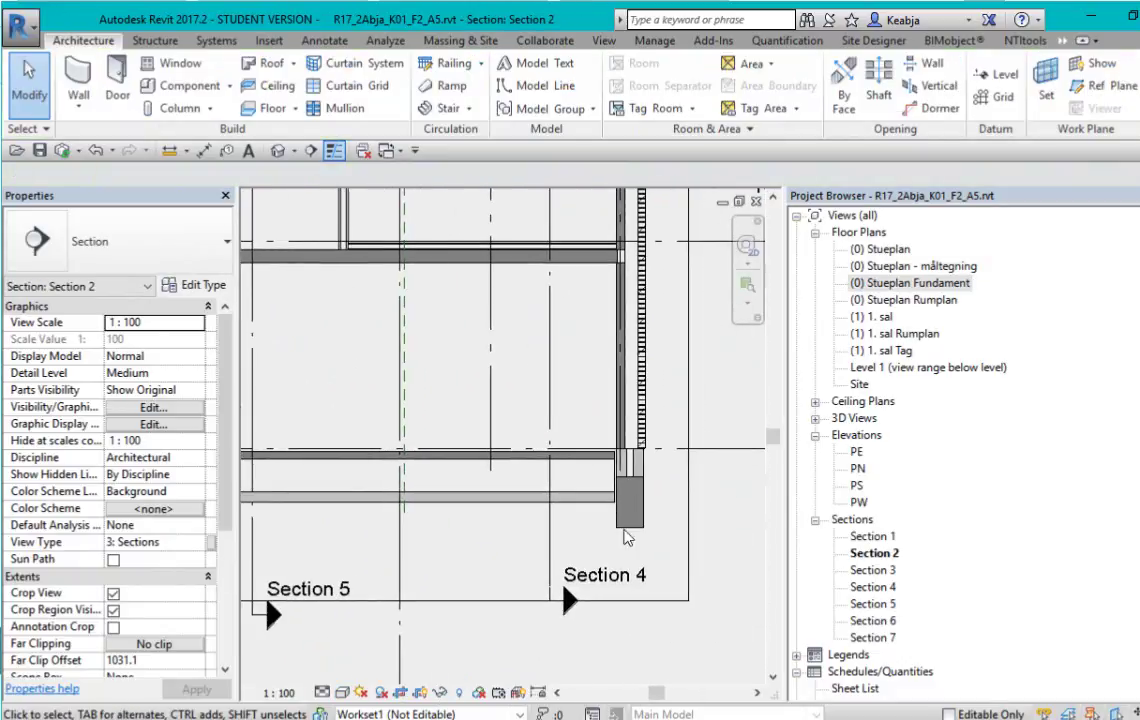
scroll(516, 553, up, 5)
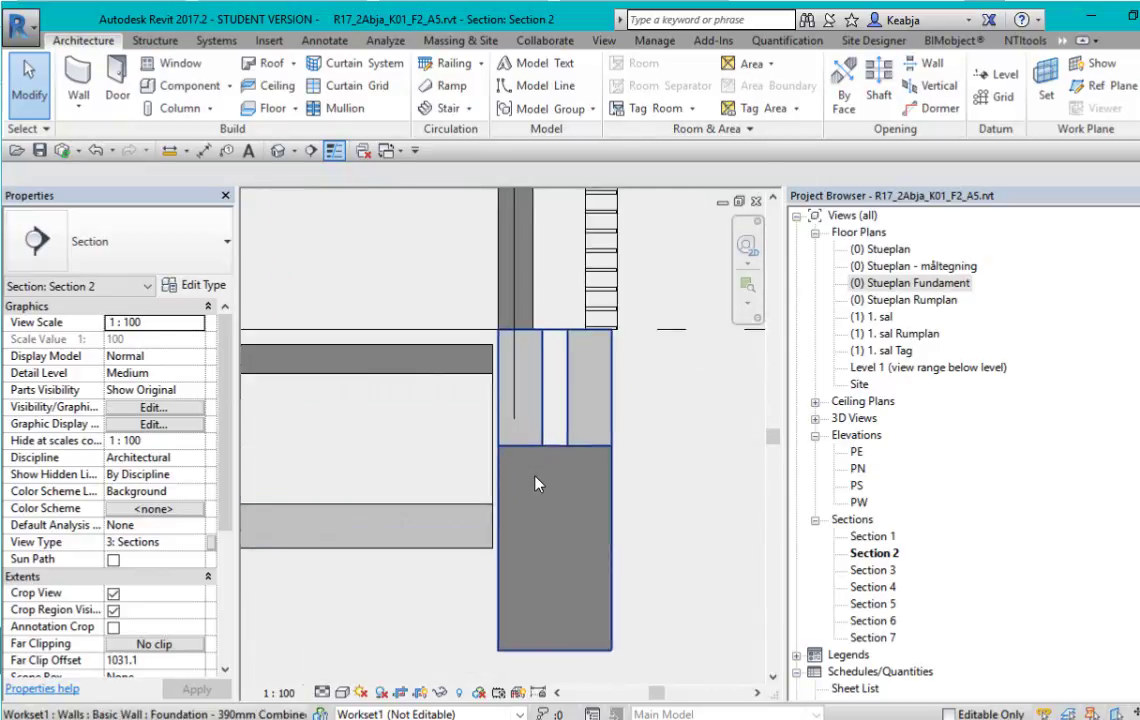
Examine the Foundation - 390mm Combined wall beneath the exterior wall and its offsets in Section 2.
scroll(535, 484, up, 2)
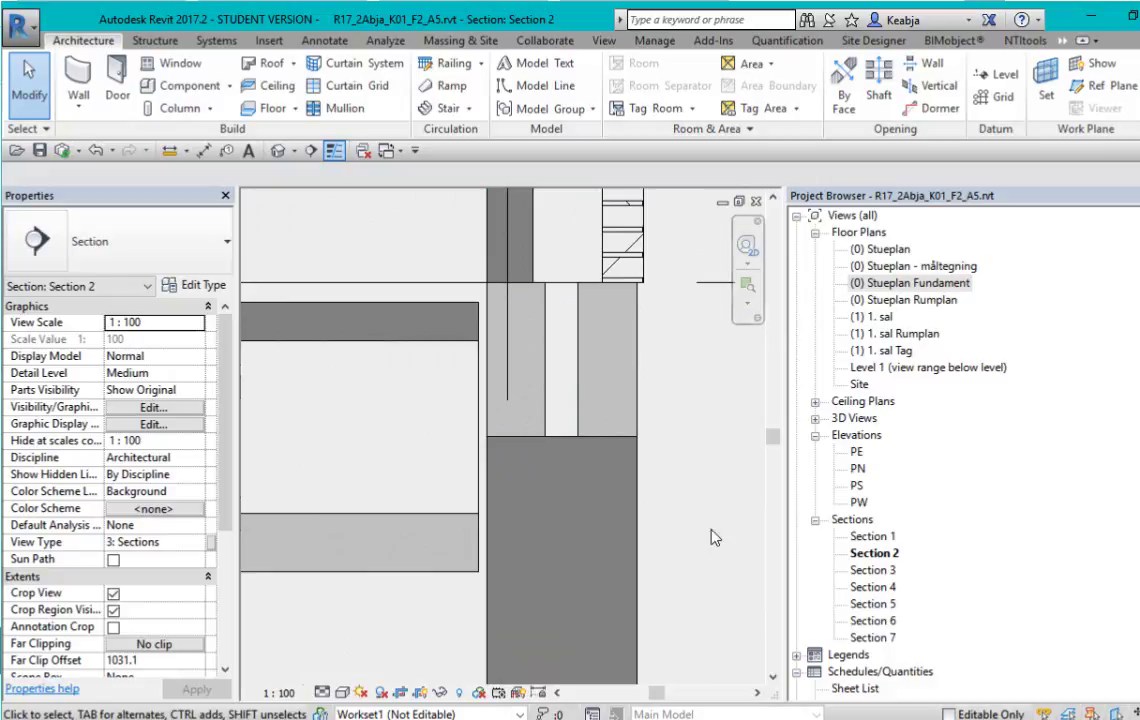
scroll(660, 538, down, 3)
scroll(660, 538, down, 2)
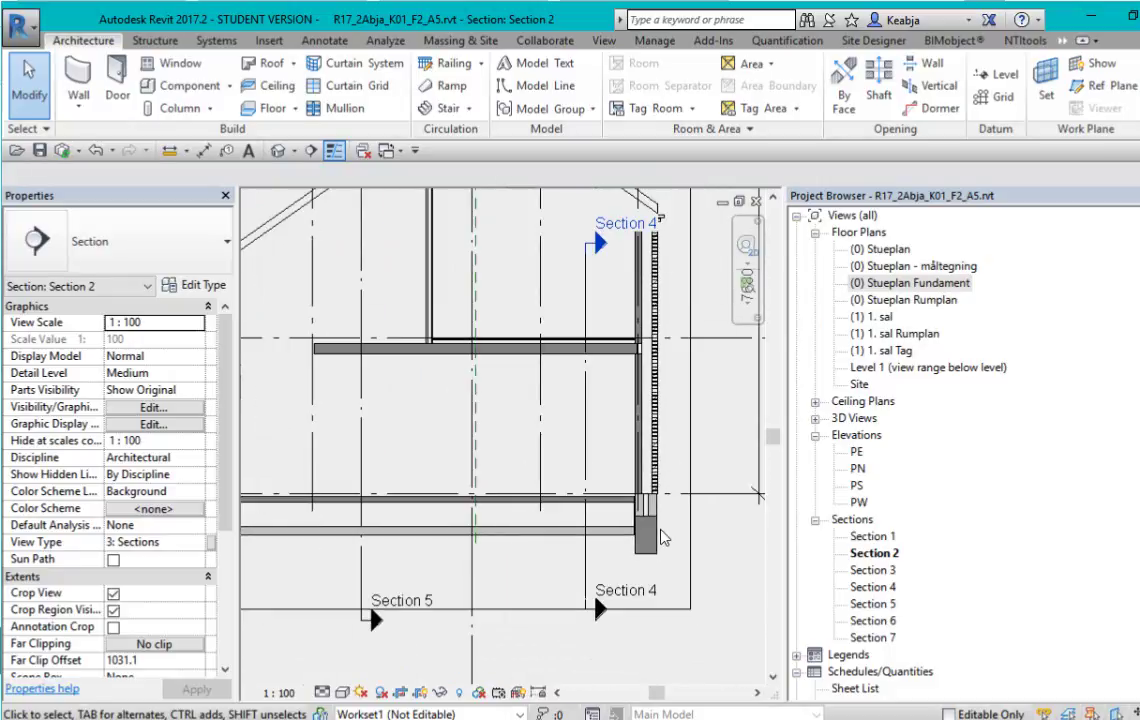
click(655, 553)
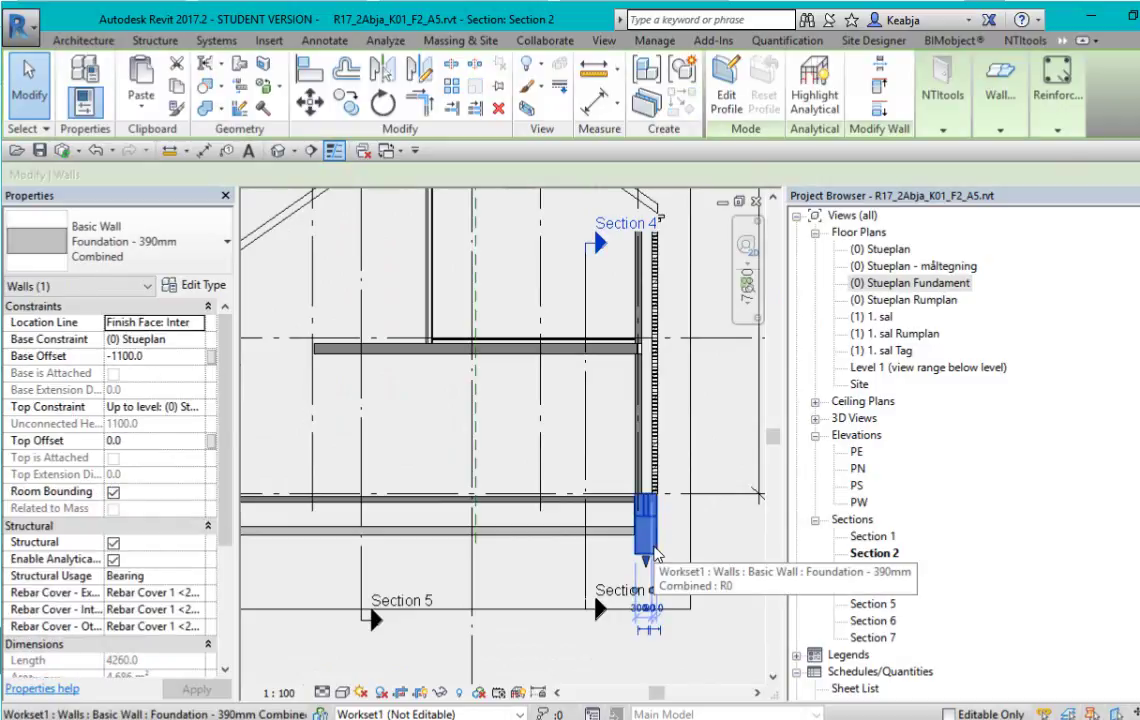
click(715, 562)
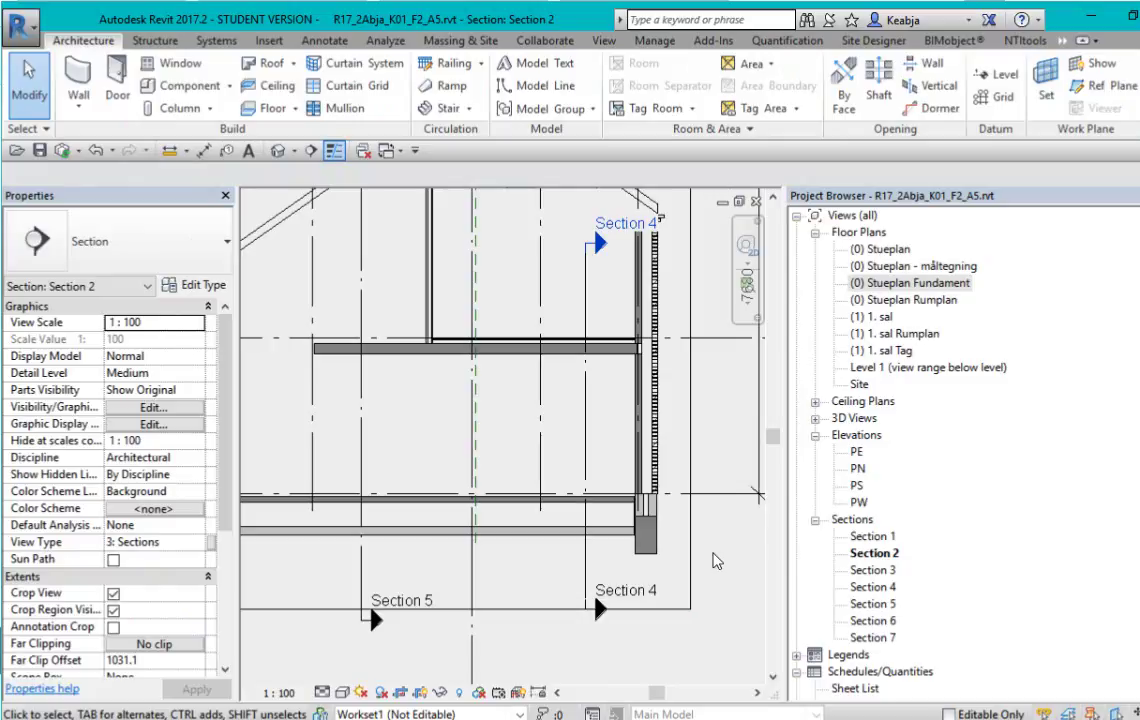
scroll(680, 524, down, 1)
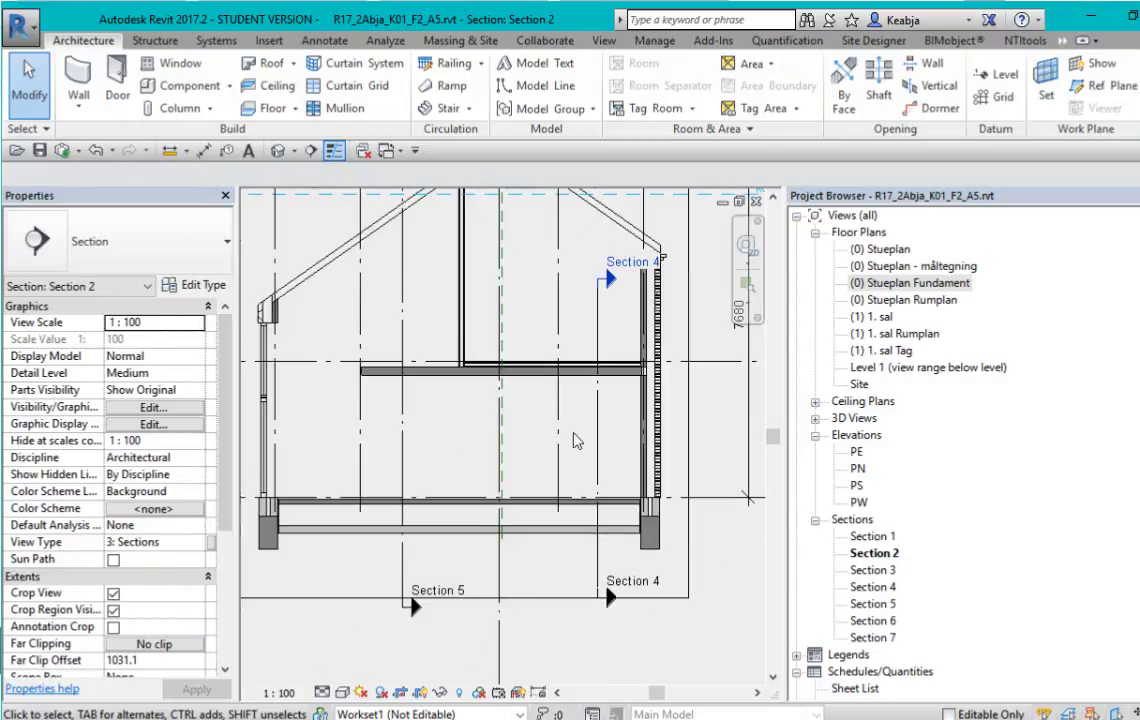
Open the default 3D view and inspect from below the wall footing beneath the interior partition wall.
click(278, 150)
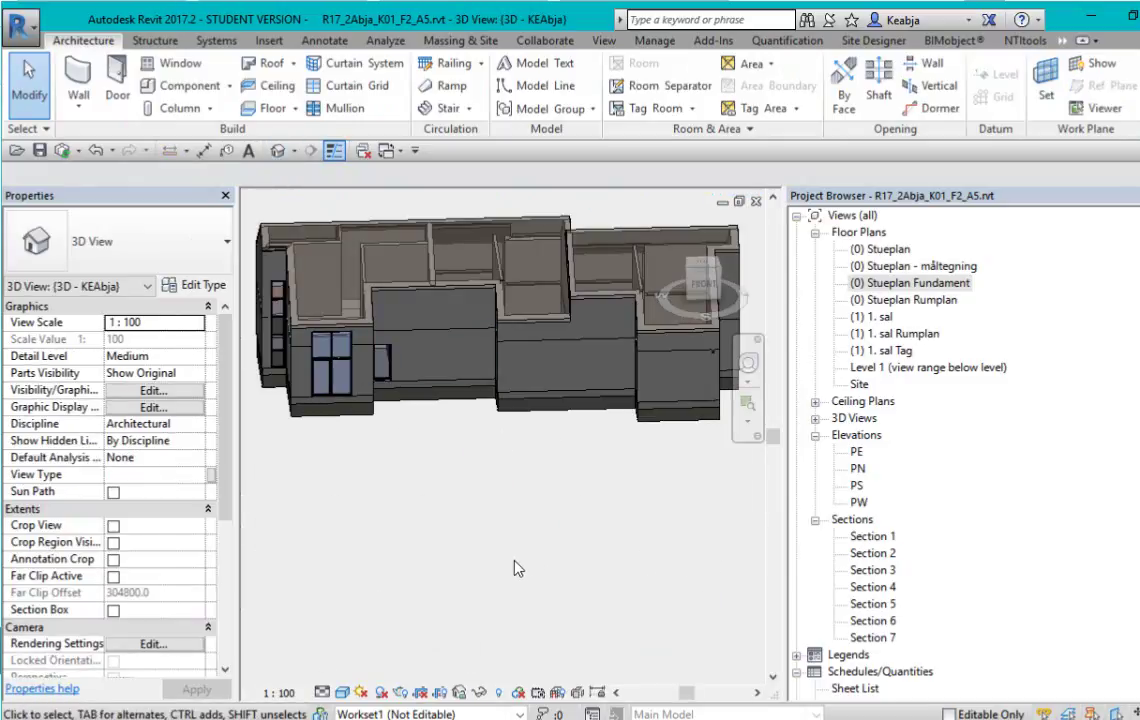
shift+middle_drag(518, 569, 522, 481)
scroll(534, 305, up, 2)
scroll(447, 437, up, 3)
scroll(520, 490, down, 1)
shift+middle_drag(601, 545, 610, 581)
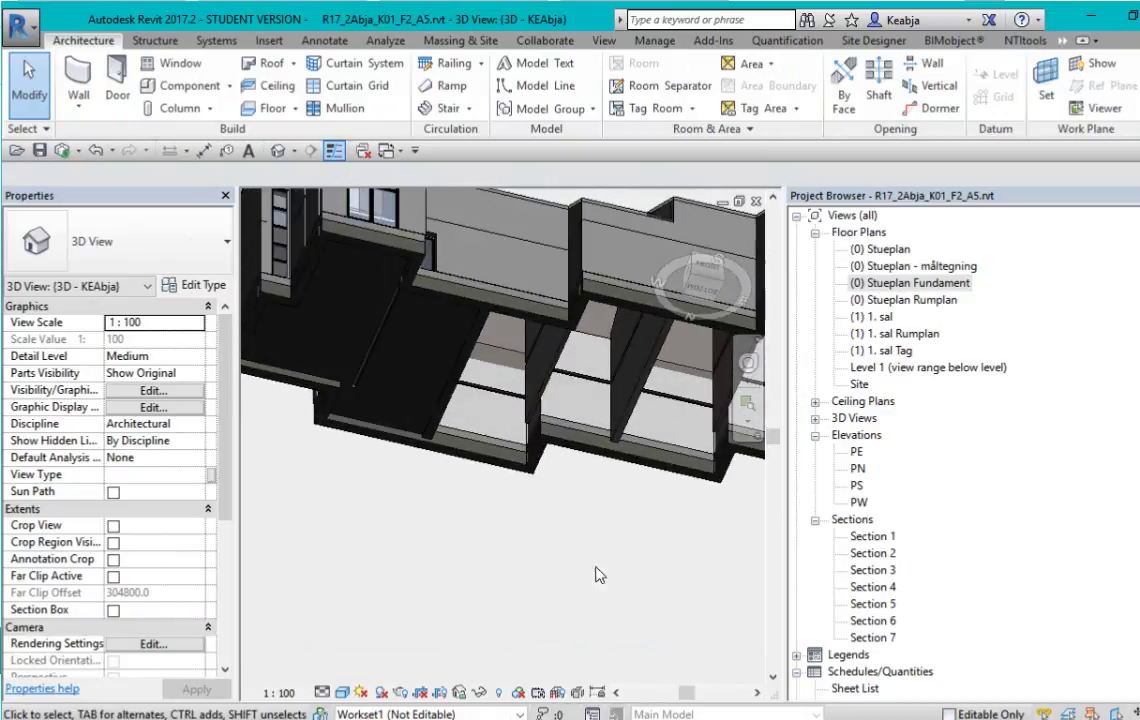
click(476, 353)
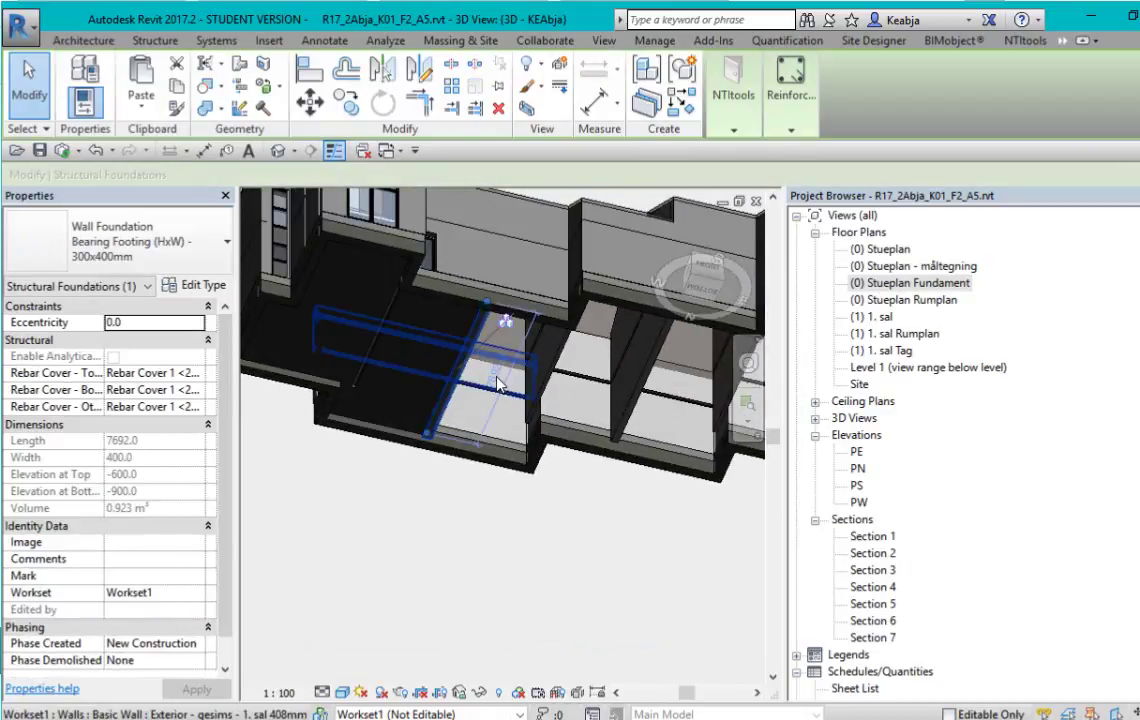
scroll(441, 336, up, 2)
shift+middle_drag(441, 336, 424, 393)
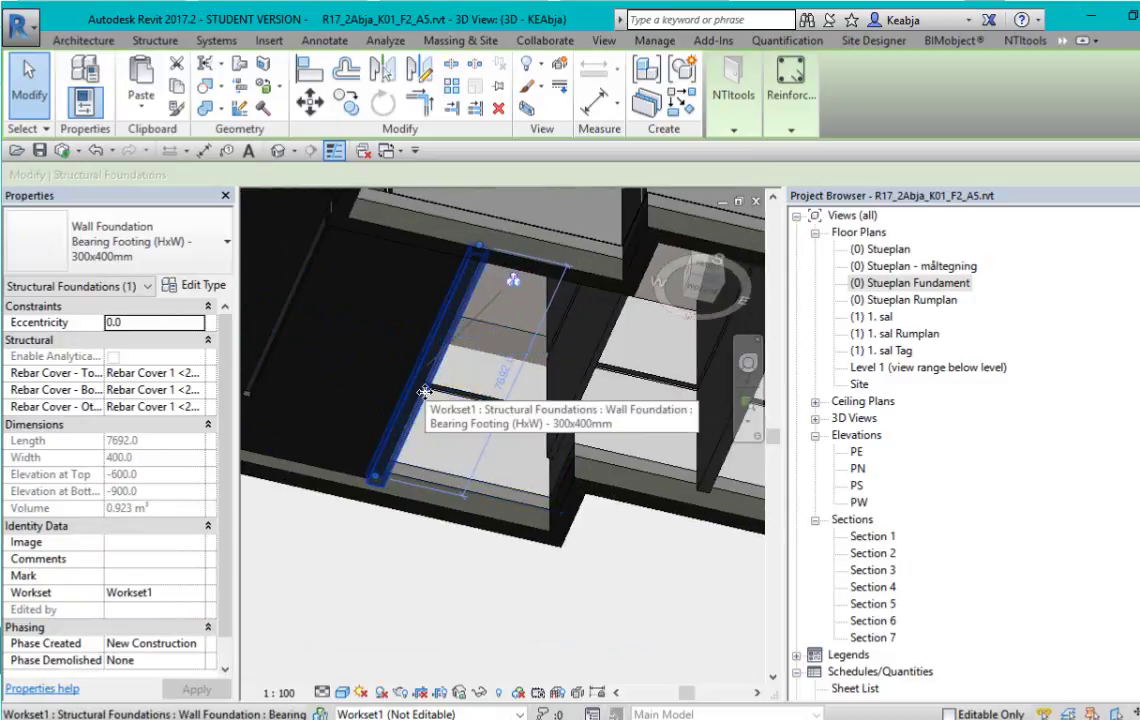
scroll(424, 393, down, 5)
scroll(462, 402, up, 5)
click(489, 542)
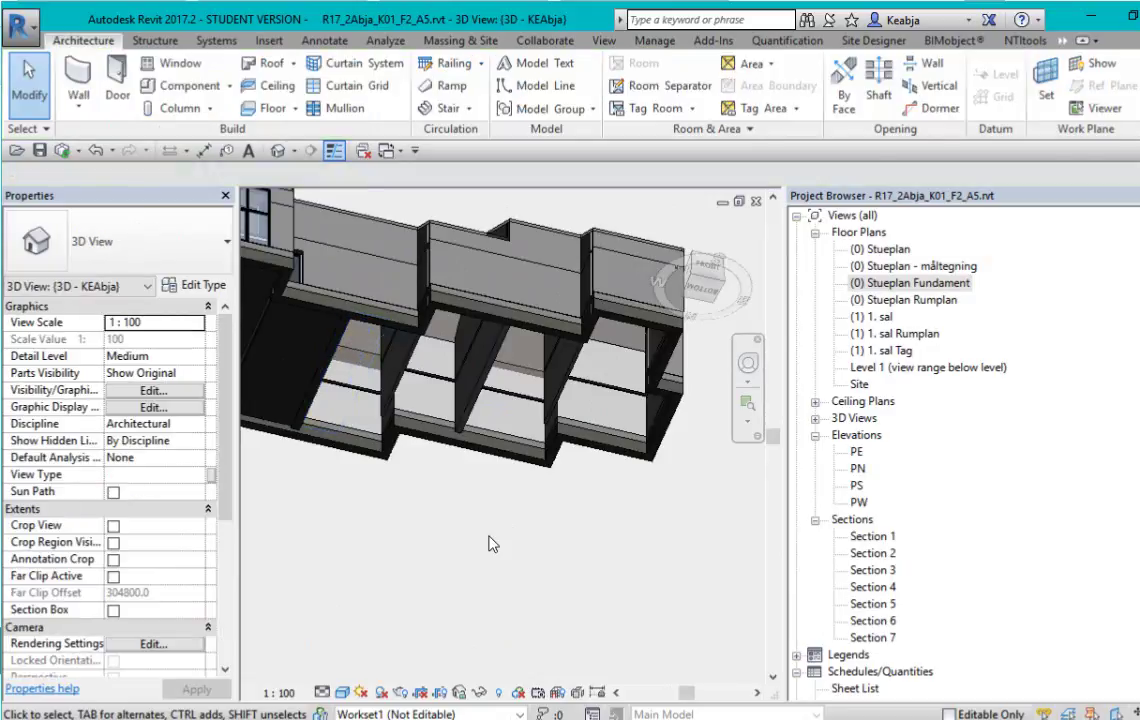
click(322, 393)
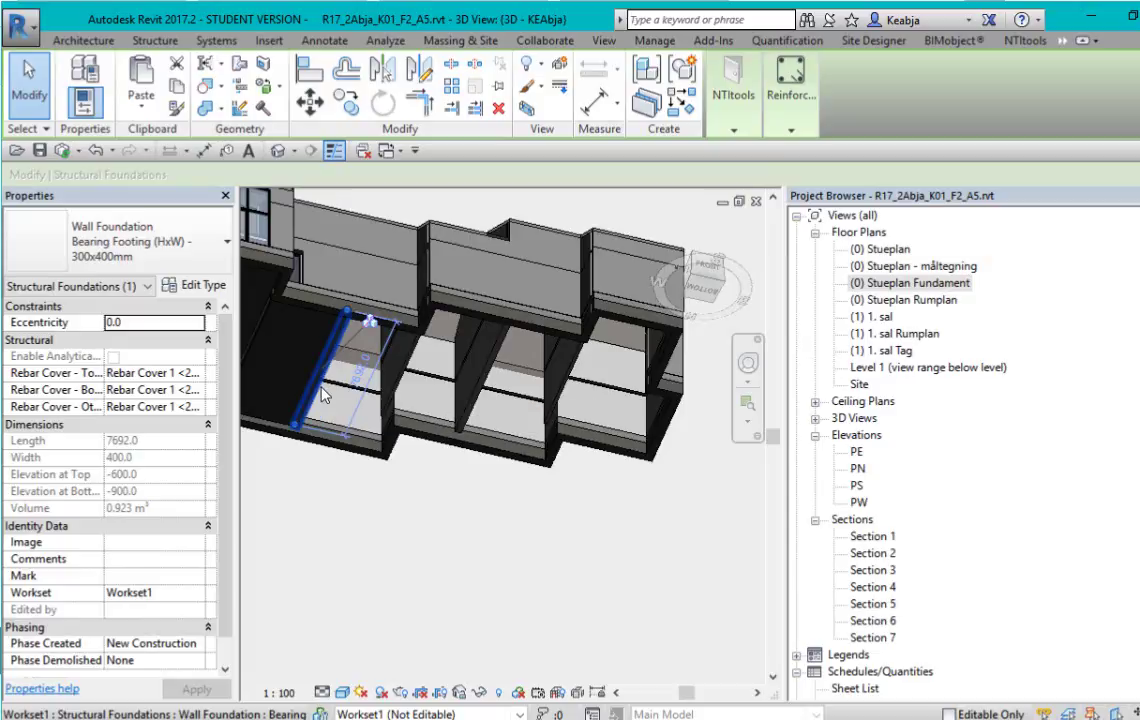
Return to the (0) Stueplan Fundament plan and extend the east end of the Section 1 line past grid 6.
double_click(926, 284)
middle_drag(705, 500, 563, 440)
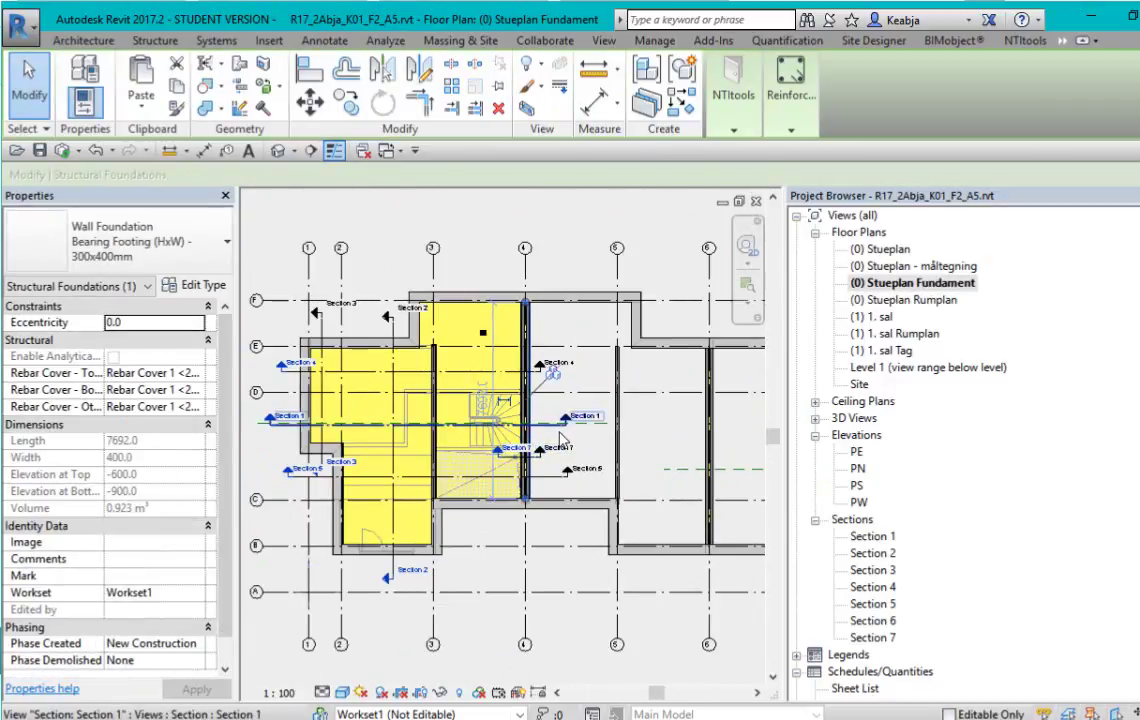
click(563, 438)
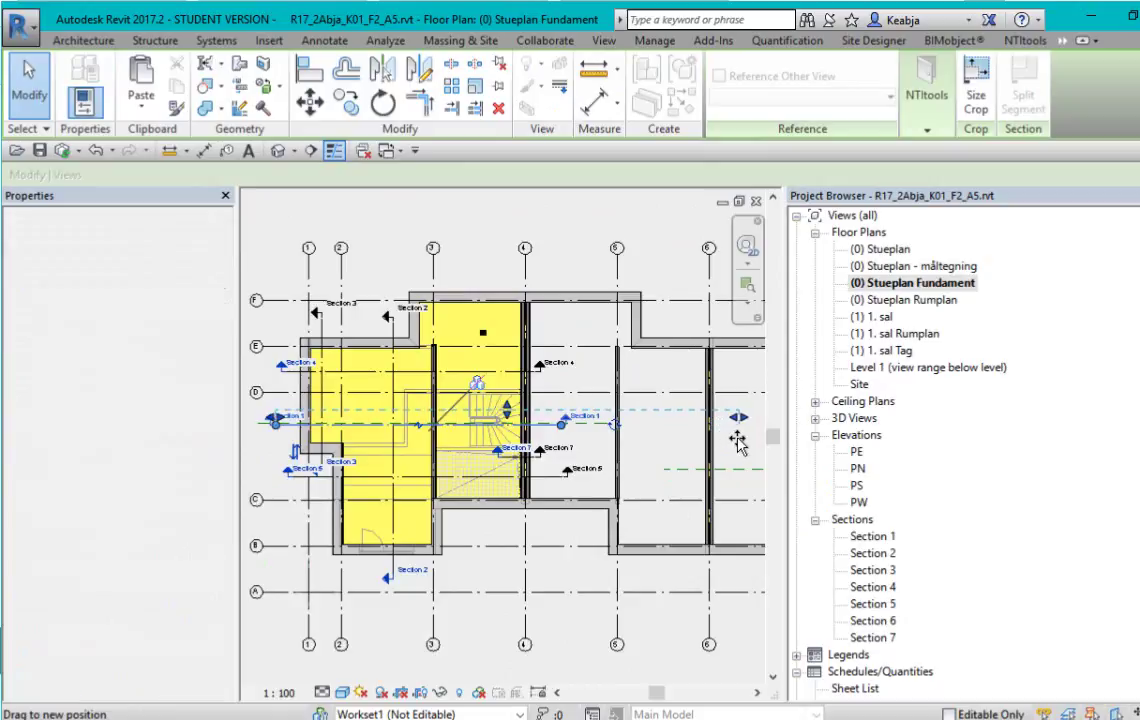
drag(737, 440, 735, 433)
click(735, 433)
scroll(730, 440, down, 2)
Open the Section 1 view from its section line and show the foundations along the ground floor.
right_click(617, 433)
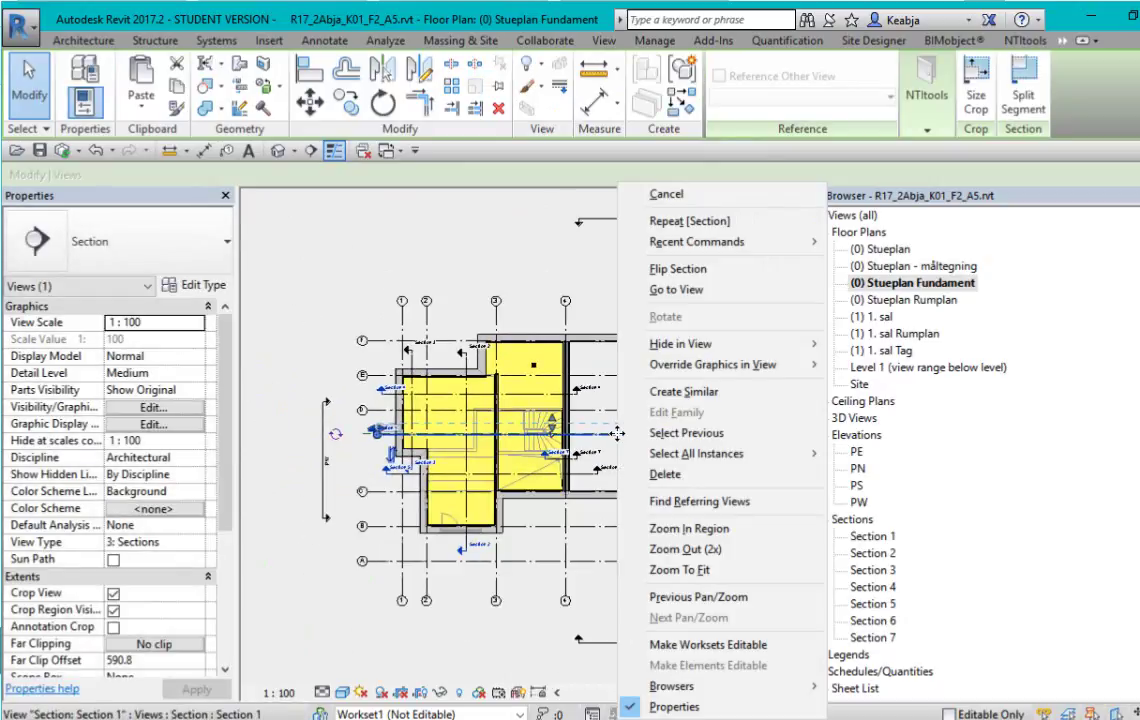
click(640, 289)
scroll(540, 520, up, 4)
middle_drag(507, 600, 507, 421)
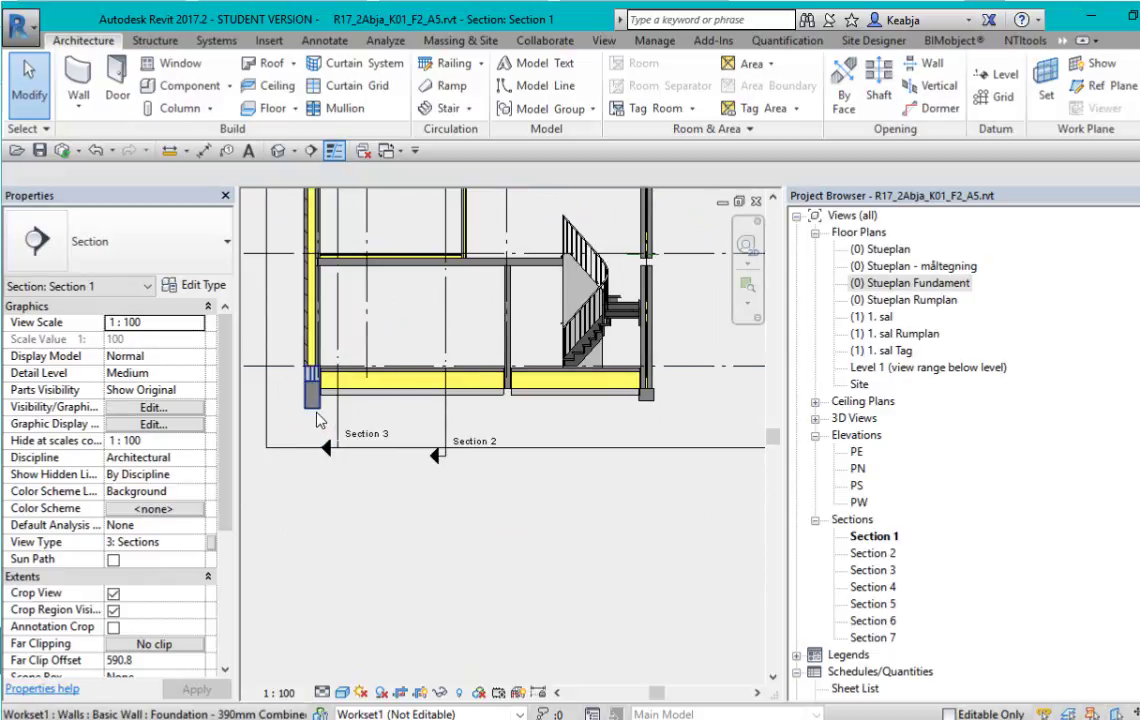
Add an aligned dimension between the underside of the grid 4 wall footing and the underside level of the exterior foundation wall.
click(203, 150)
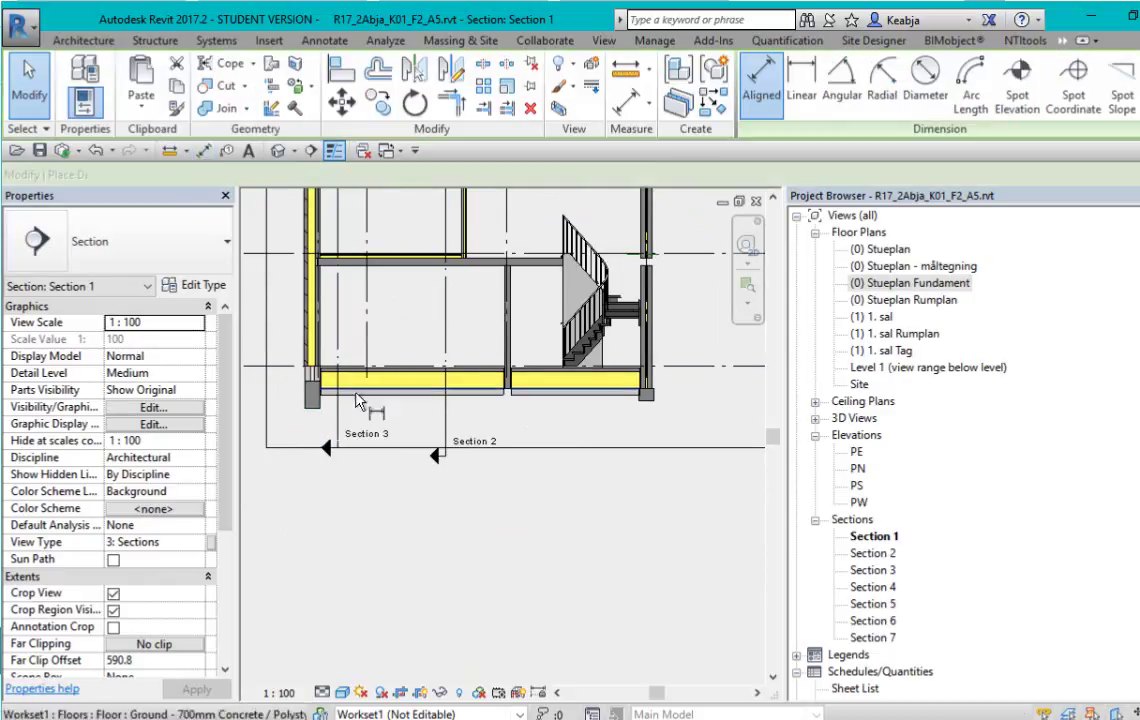
scroll(652, 398, up, 3)
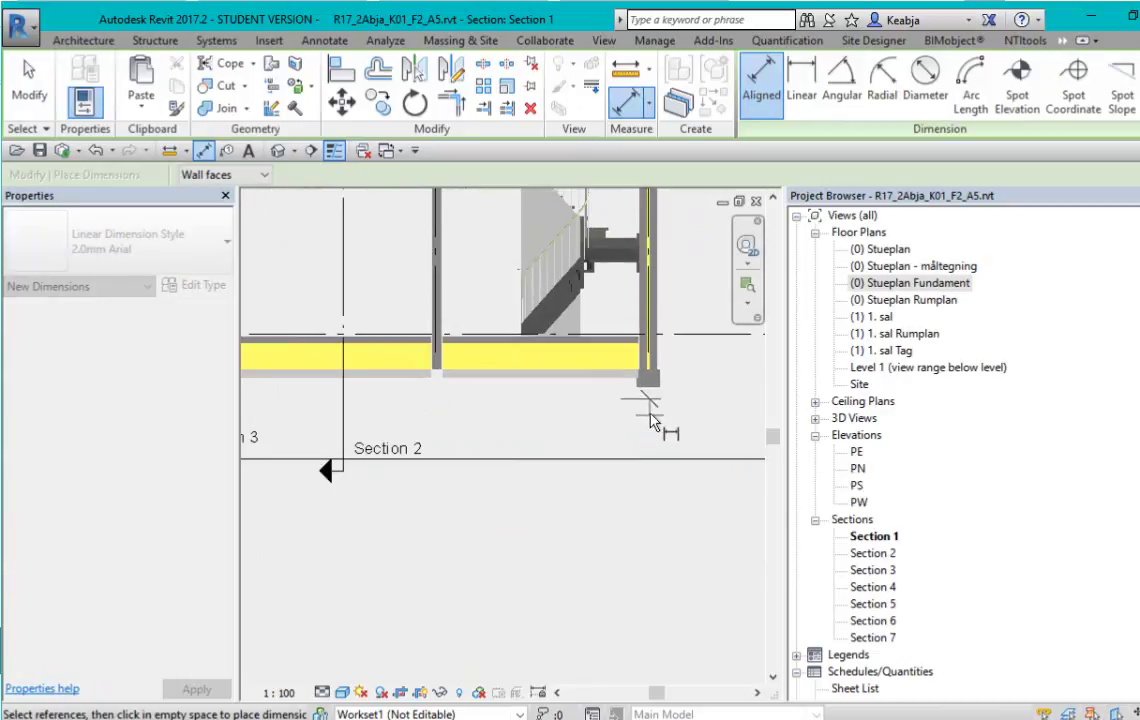
click(703, 393)
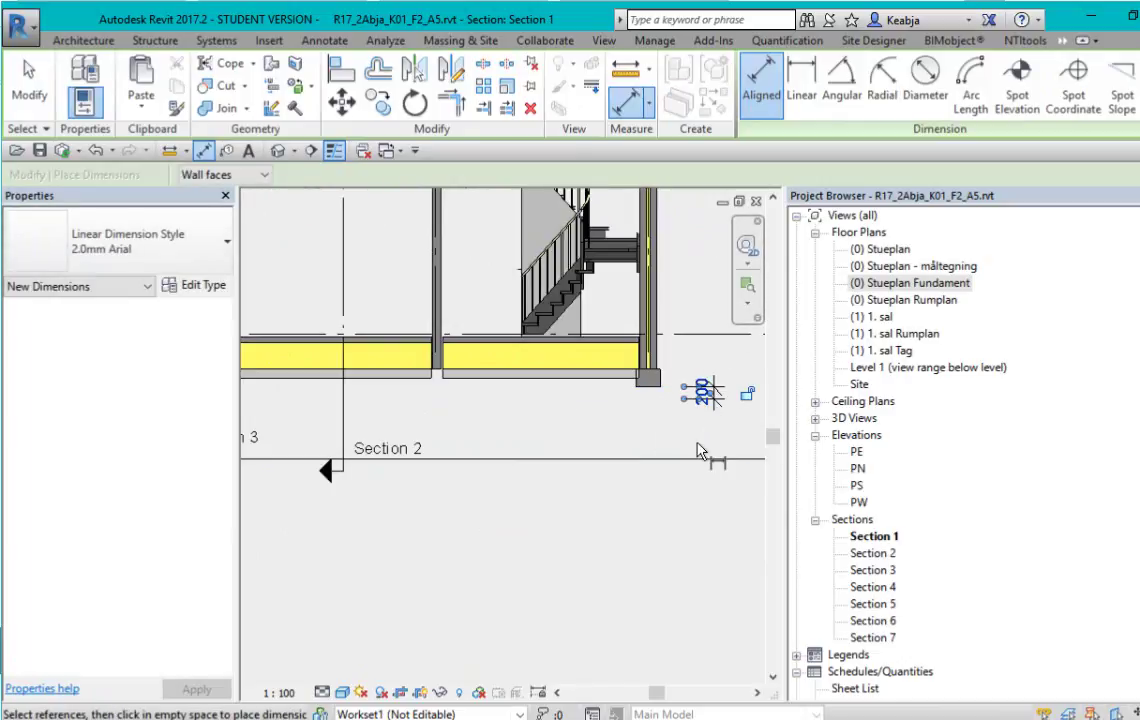
key(Escape)
key(Escape)
scroll(674, 445, down, 2)
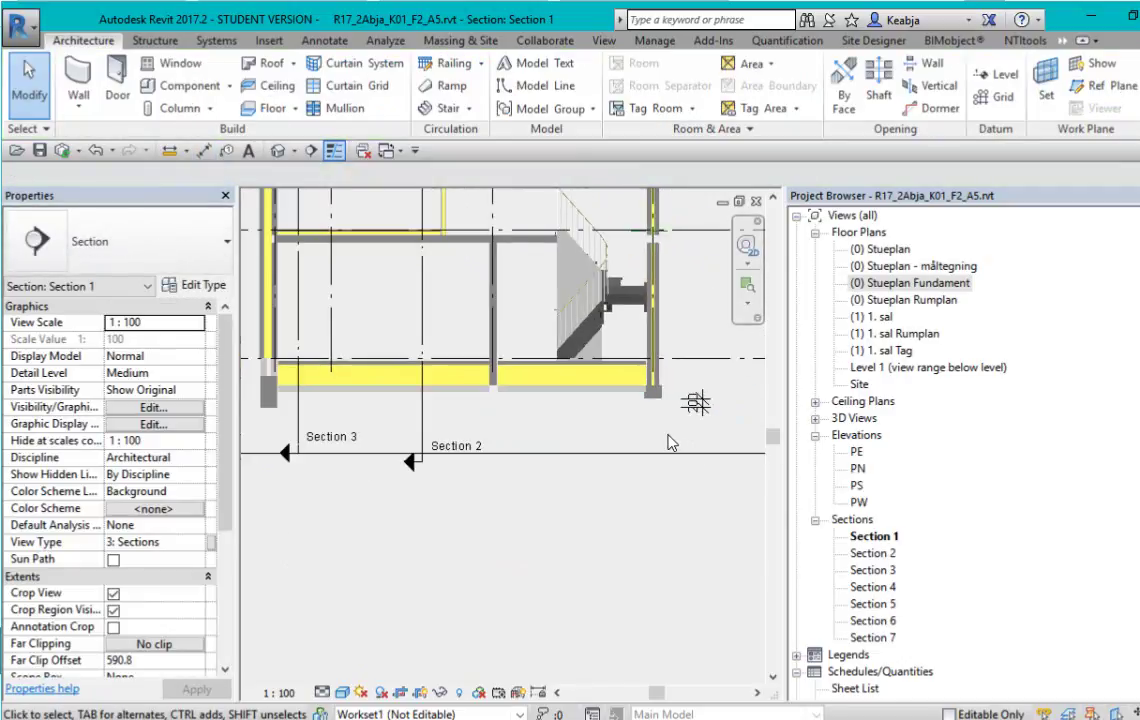
Open the type properties of the footing under the grid 4 wall and set its Foundation Thickness to 500.
click(656, 406)
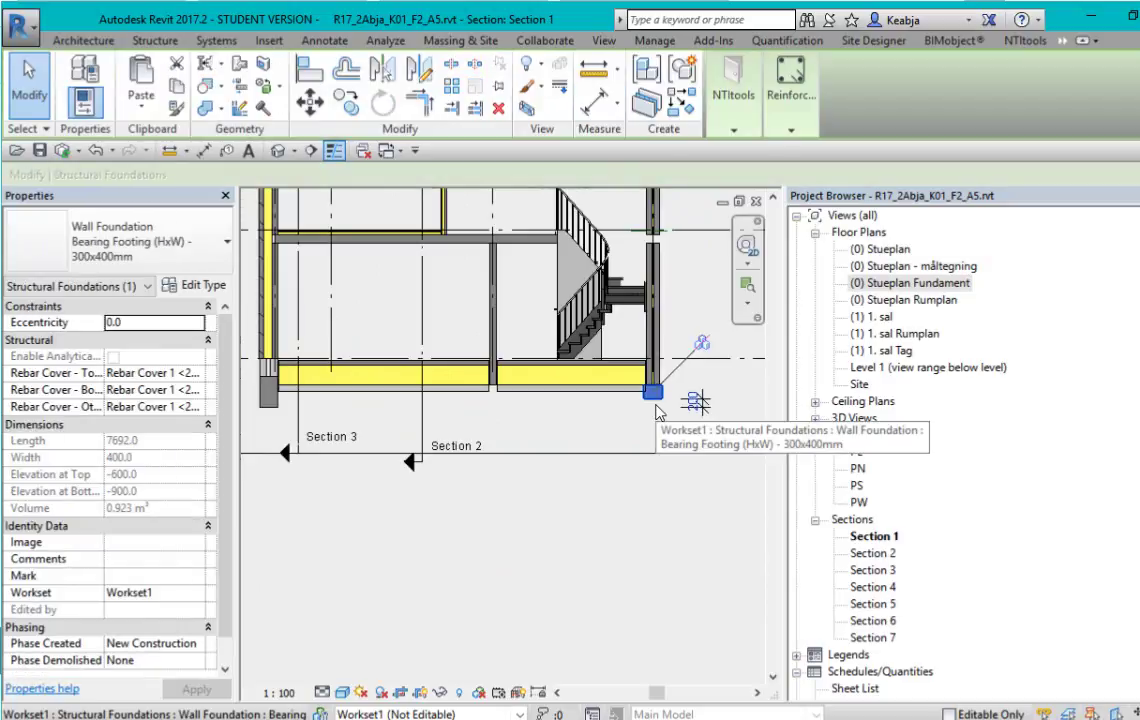
click(200, 287)
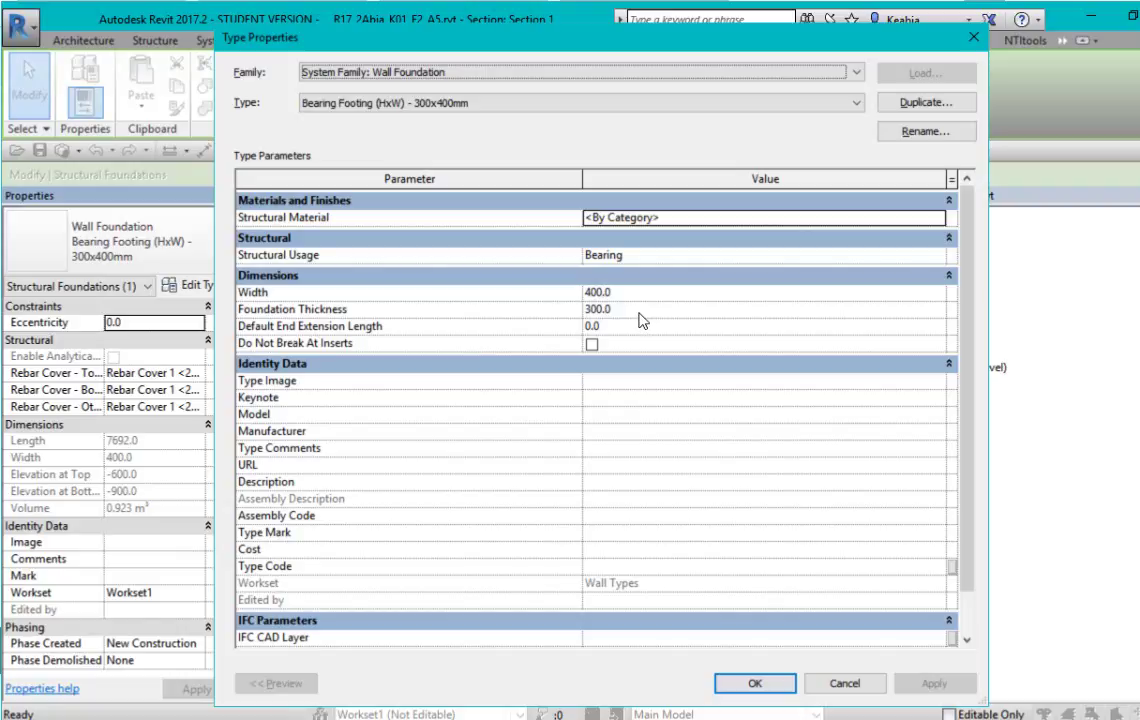
click(641, 319)
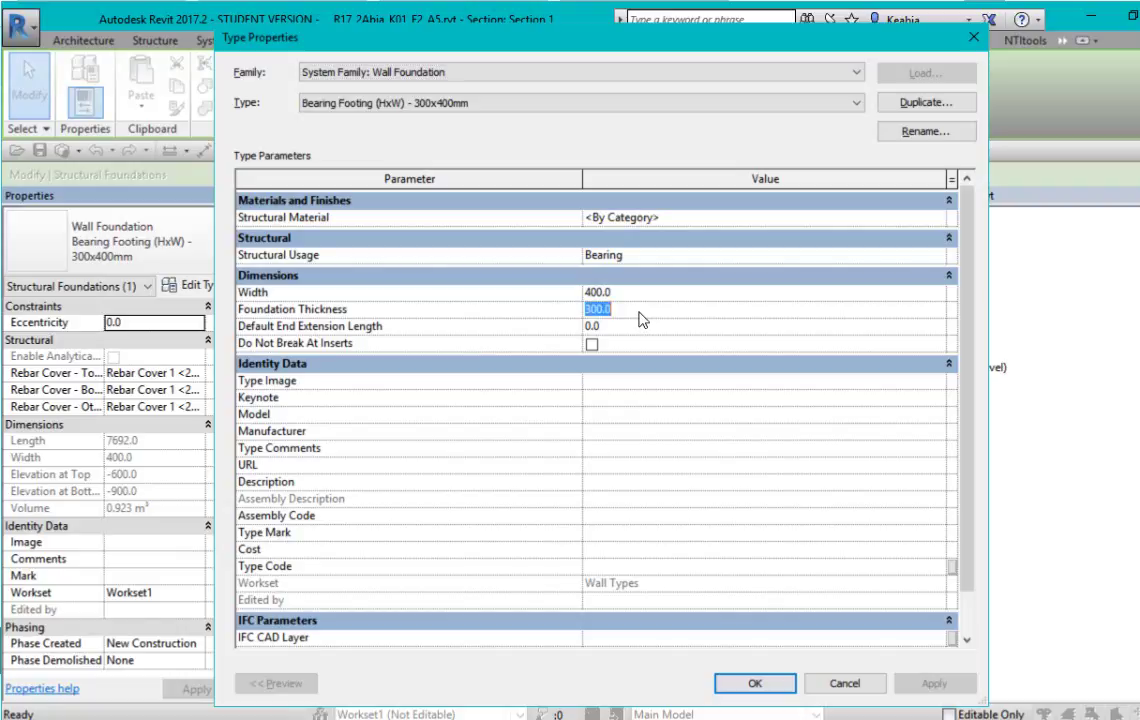
text(50)
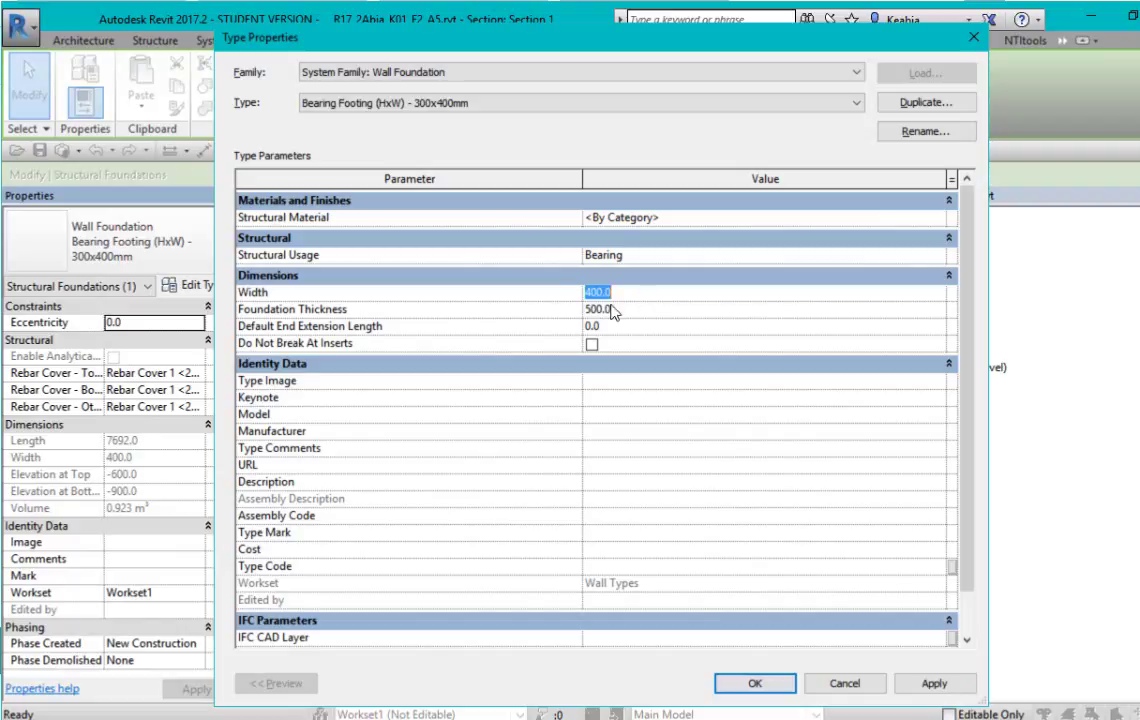
Rename the wall foundation type to Bearing Footing (HxW) - 500x400mm and apply the type changes.
click(930, 128)
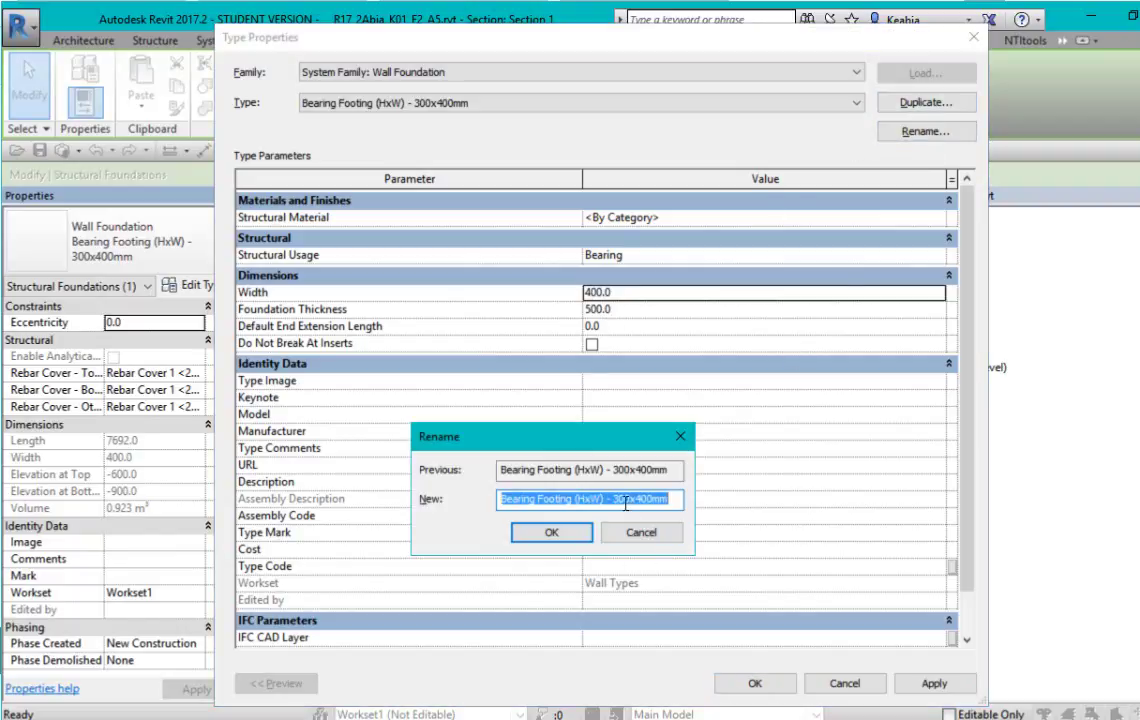
click(621, 499)
key(BackSpace)
text(5)
click(551, 532)
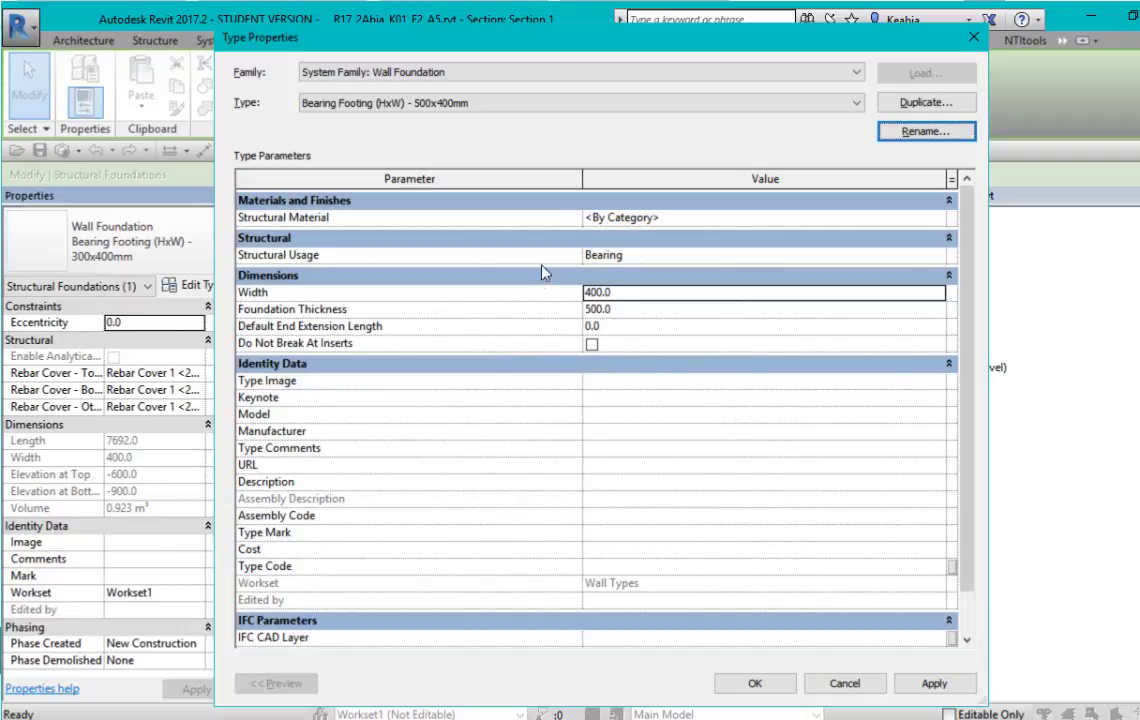
click(760, 683)
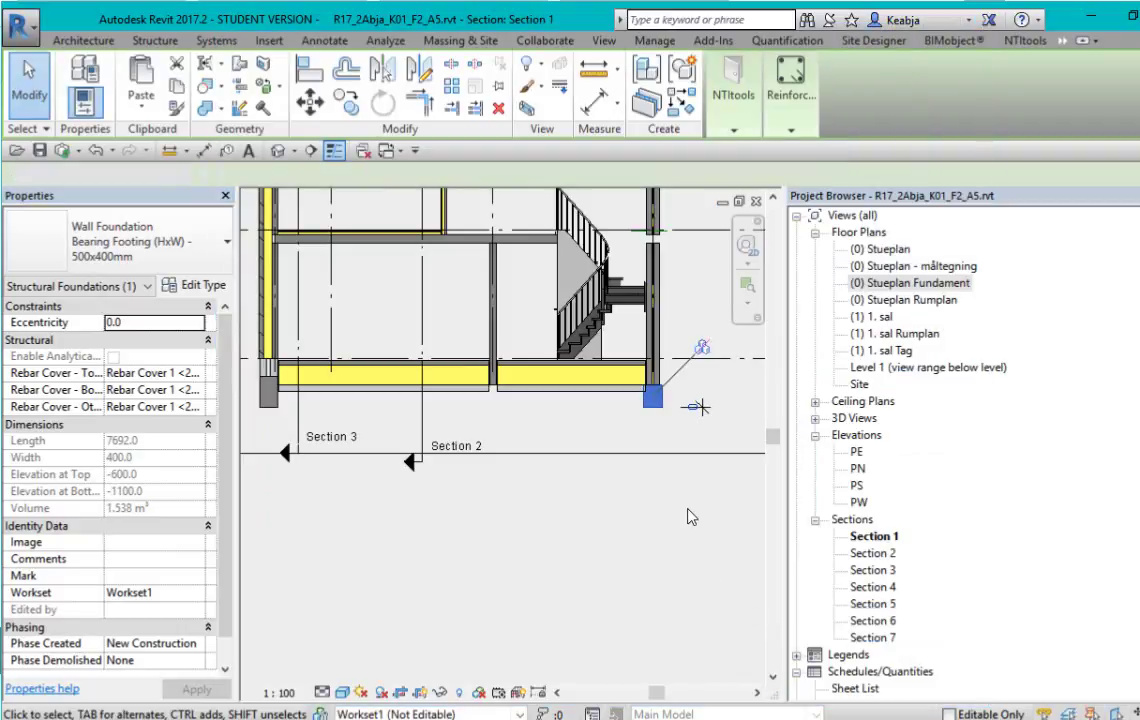
click(687, 516)
Create similar 500x400mm bearing footings from the grid 4 footing under the walls at grids 5 and 6.
middle_drag(660, 541, 514, 458)
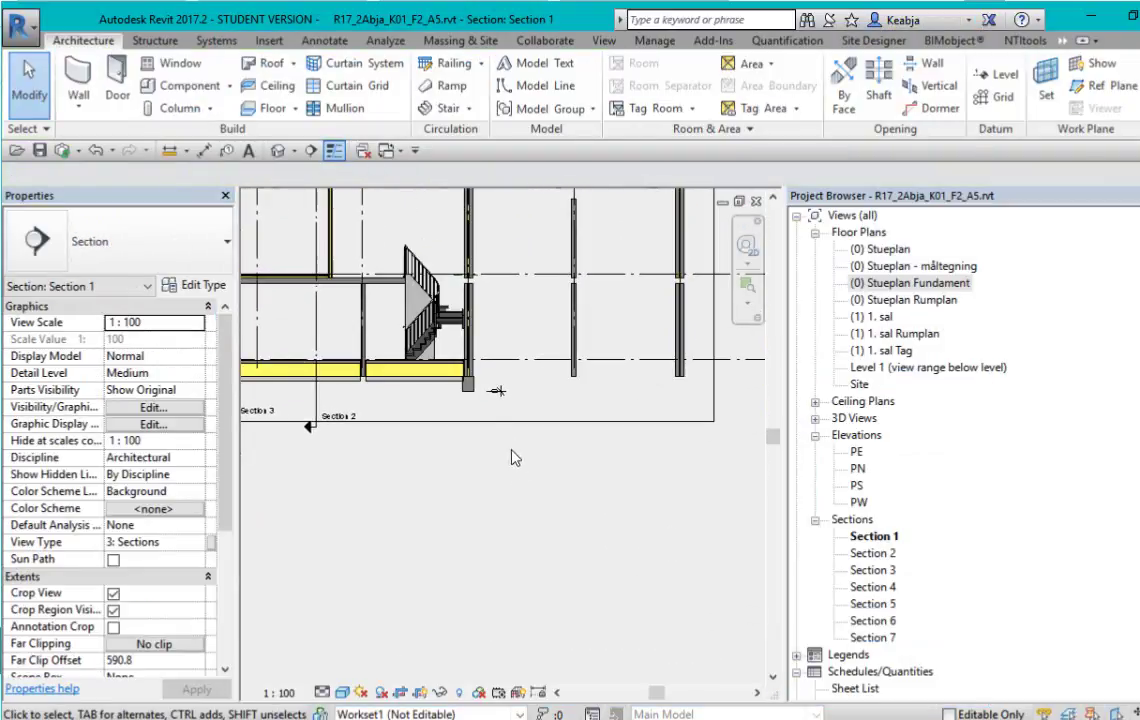
click(474, 396)
right_click(474, 396)
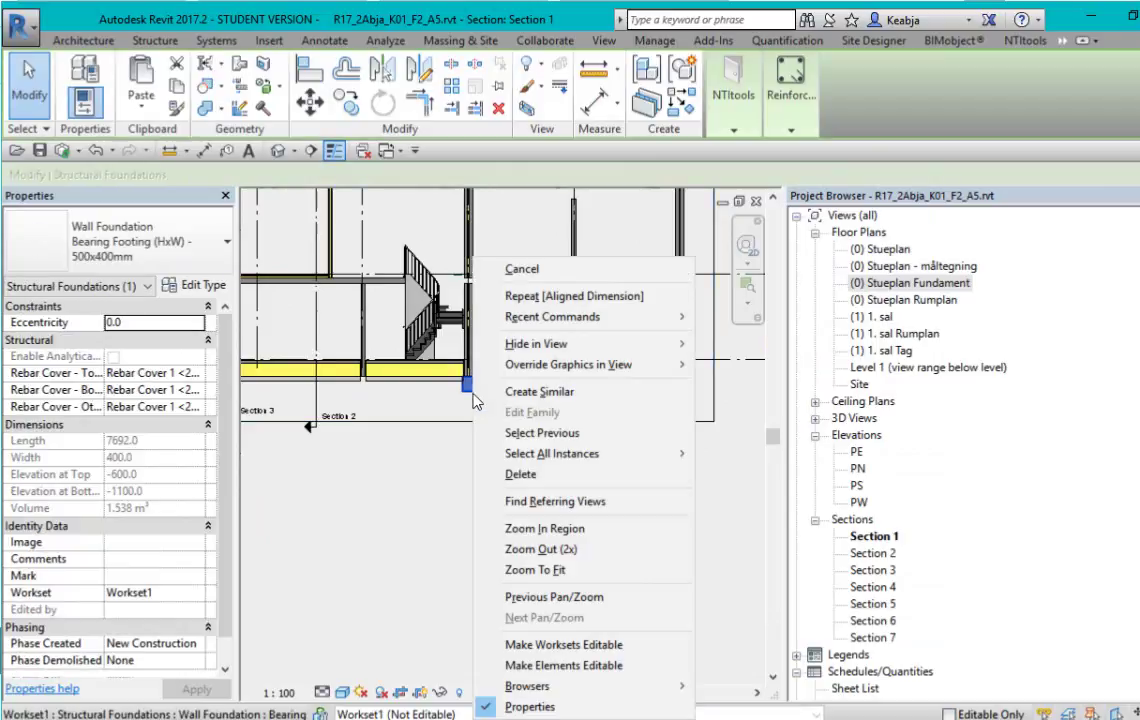
click(585, 392)
click(574, 365)
click(679, 365)
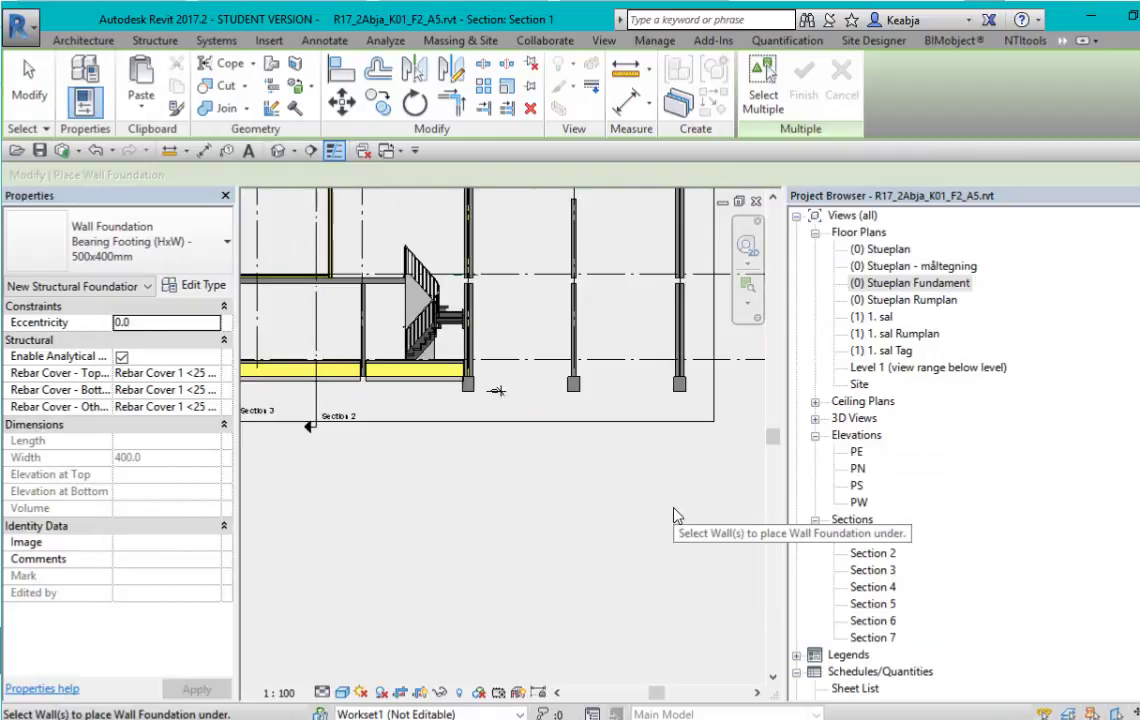
key(Escape)
key(Escape)
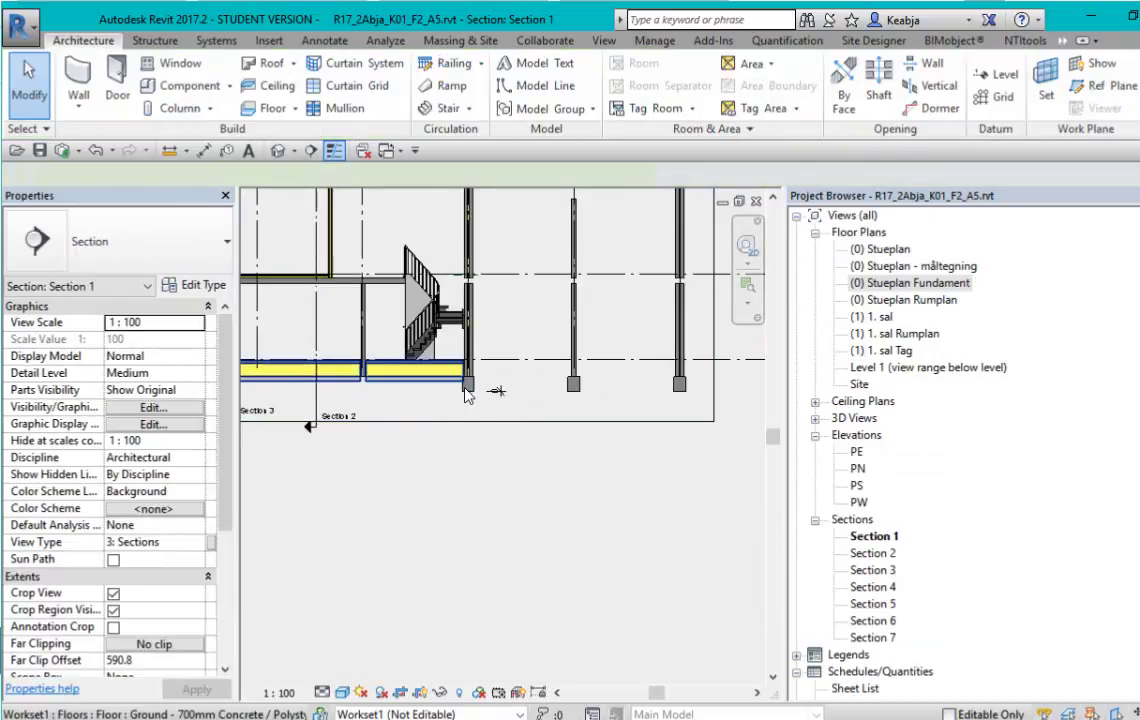
Create a similar 500x400mm bearing footing under the Concrete - 150mm (Interior) wall at grid 3.
click(413, 337)
key(Escape)
right_click(477, 400)
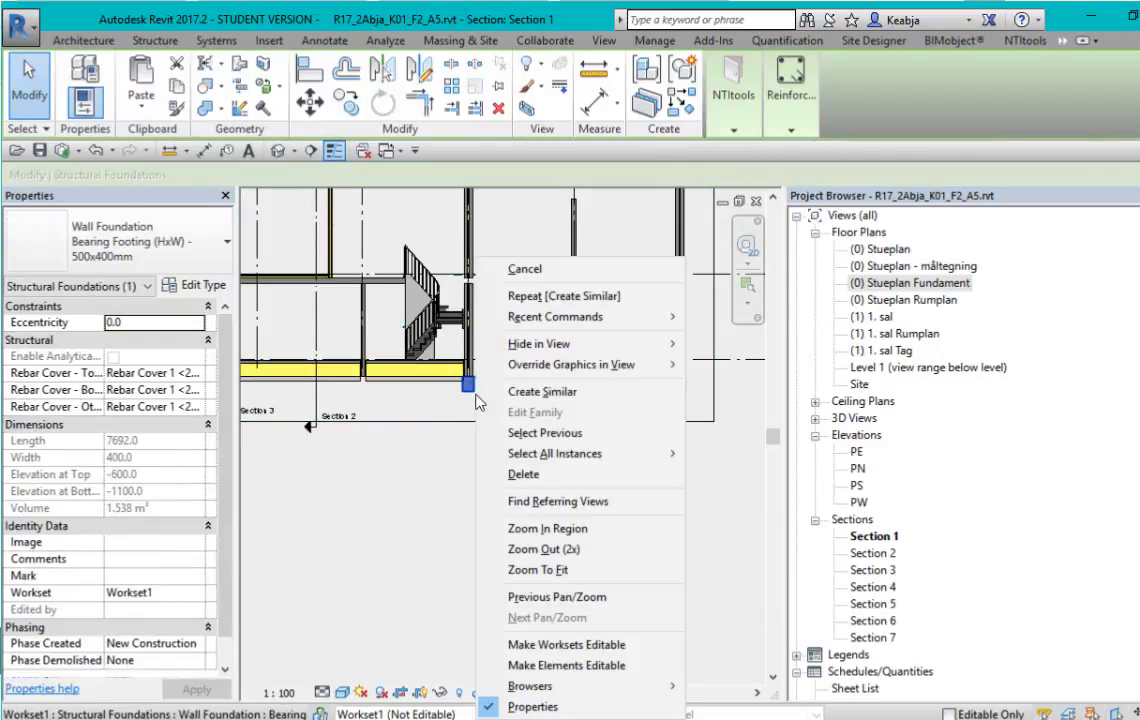
click(535, 390)
click(365, 338)
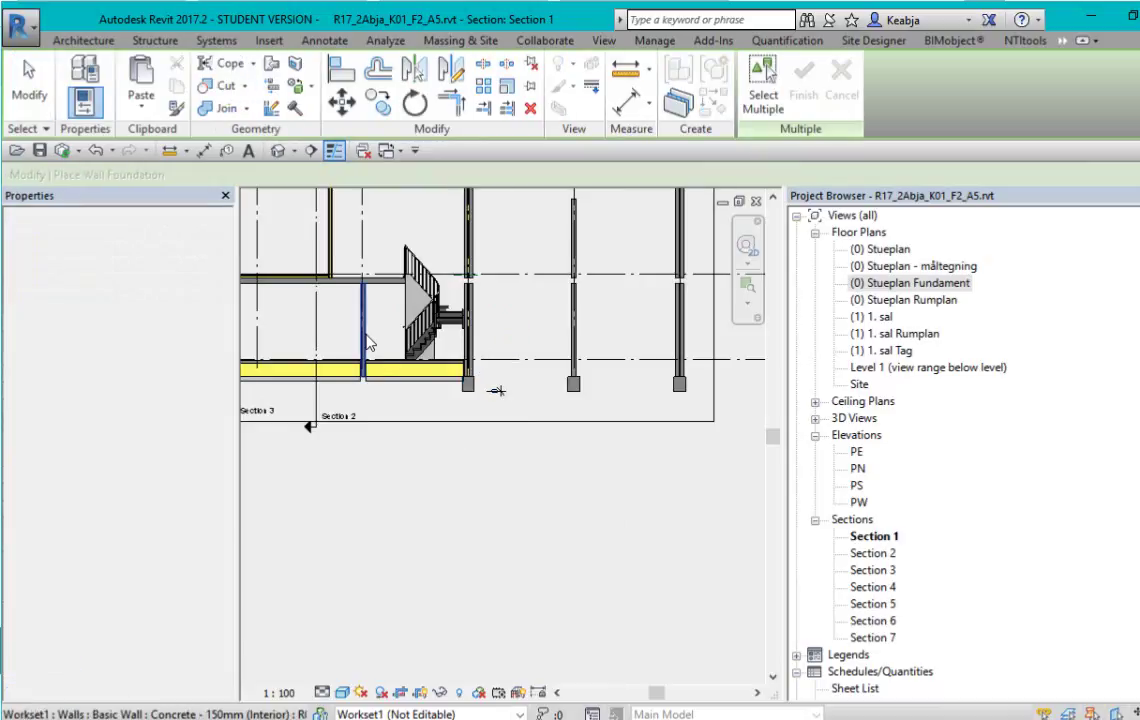
key(Escape)
scroll(505, 514, down, 2)
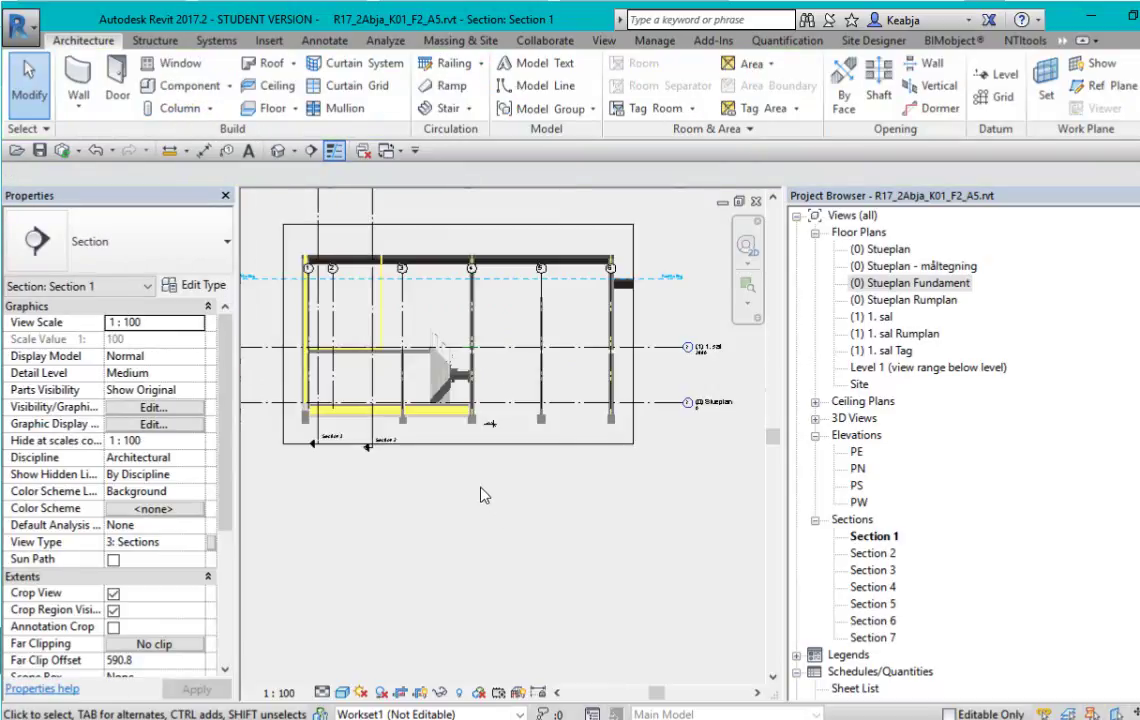
Open the default 3D view and inspect the new wall footings from underneath the building.
click(280, 152)
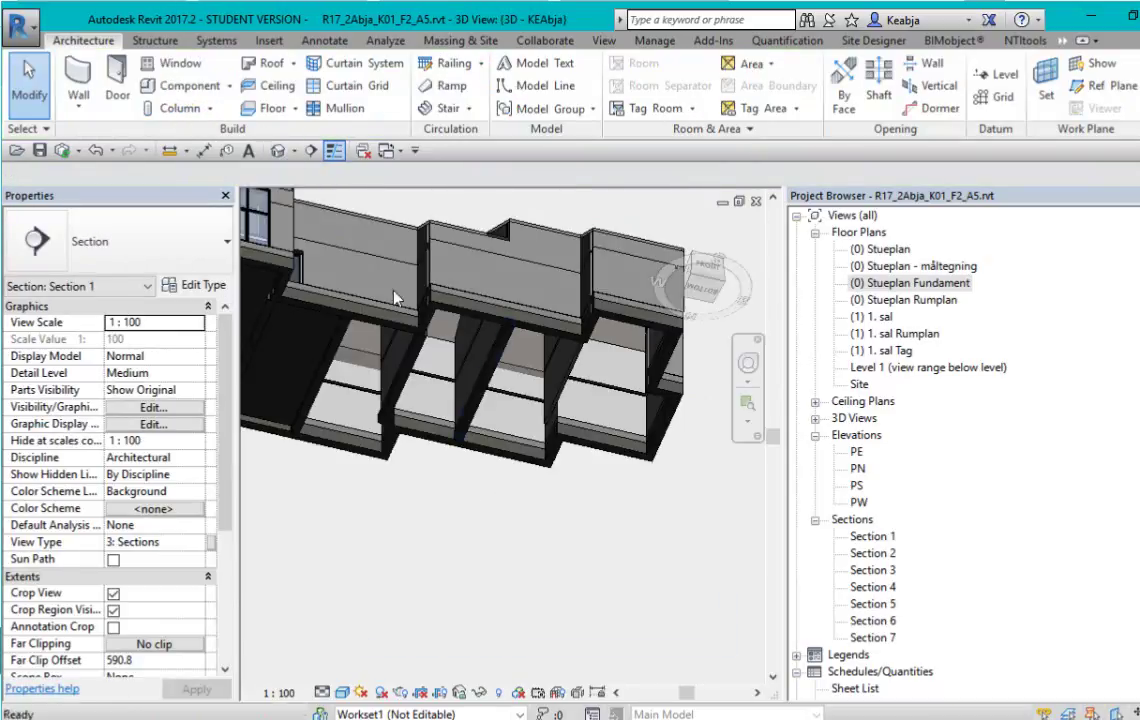
shift+middle_drag(573, 527, 613, 501)
scroll(671, 498, up, 2)
scroll(520, 470, up, 1)
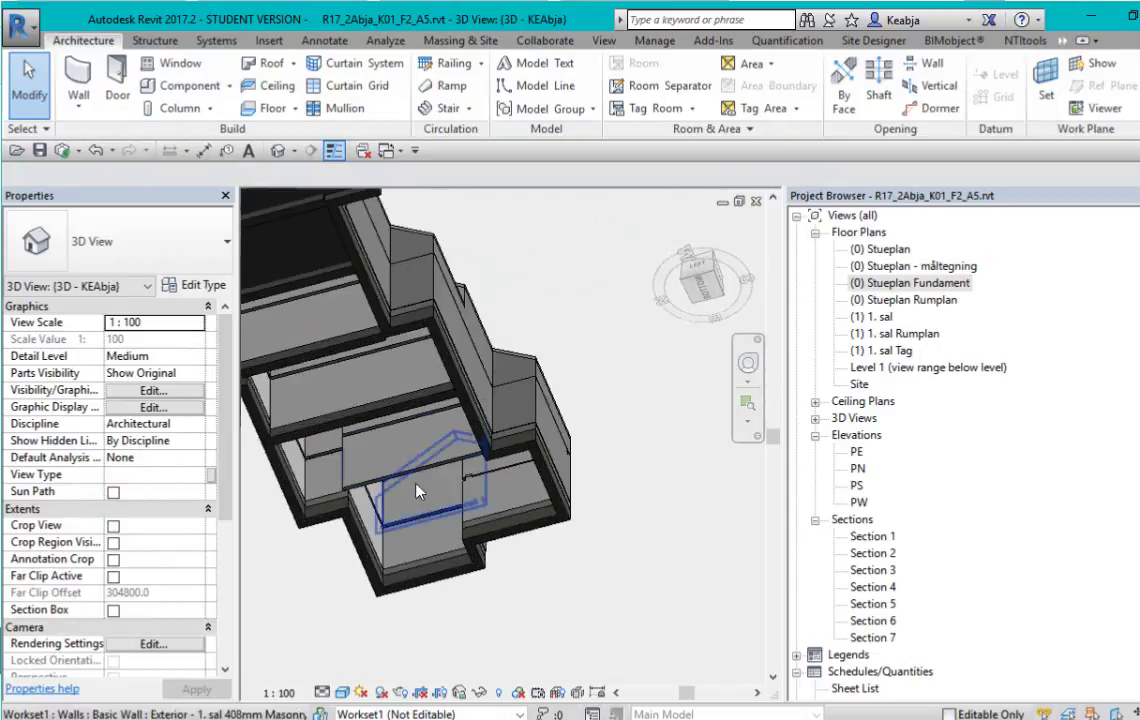
Start placing another wall foundation similar to the existing 500x400mm footing, with the building's underside in view.
click(363, 362)
right_click(417, 415)
click(474, 391)
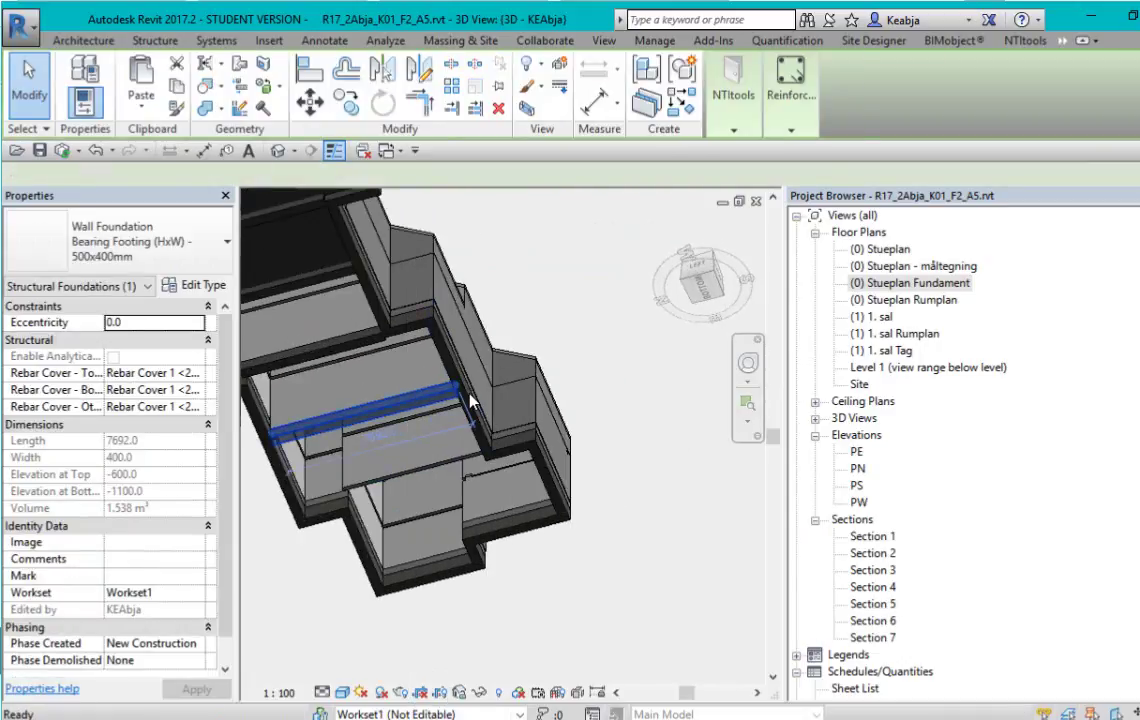
scroll(578, 548, down, 2)
shift+middle_drag(578, 548, 442, 557)
key(alt+Tab)
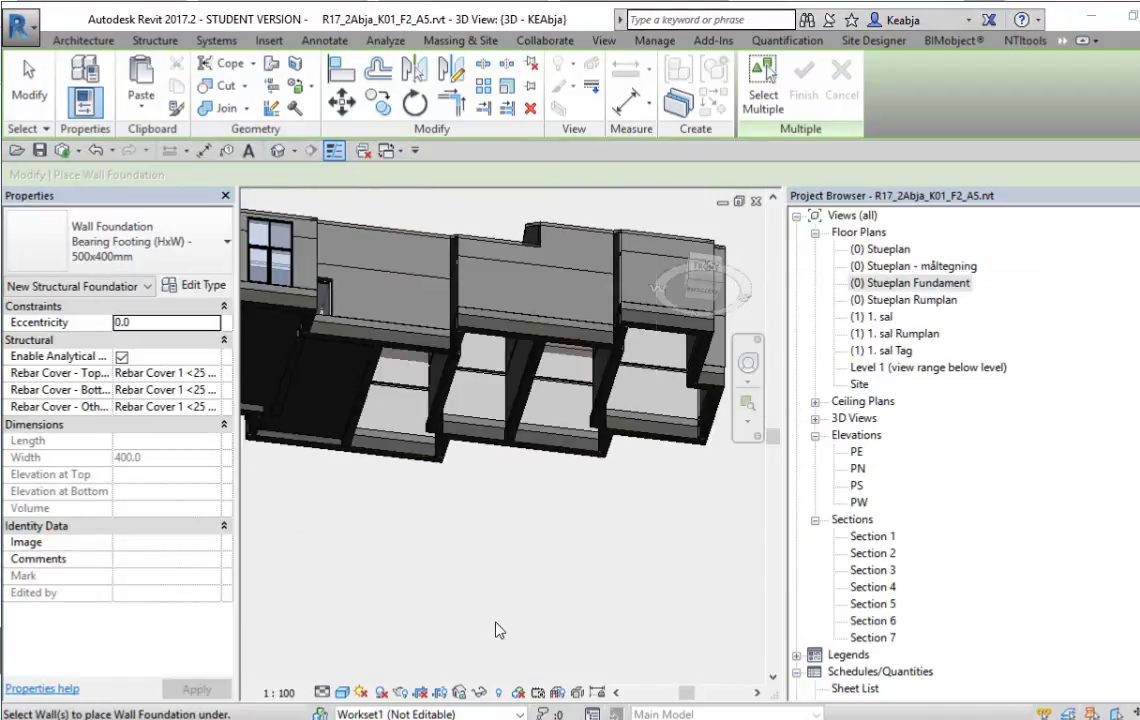